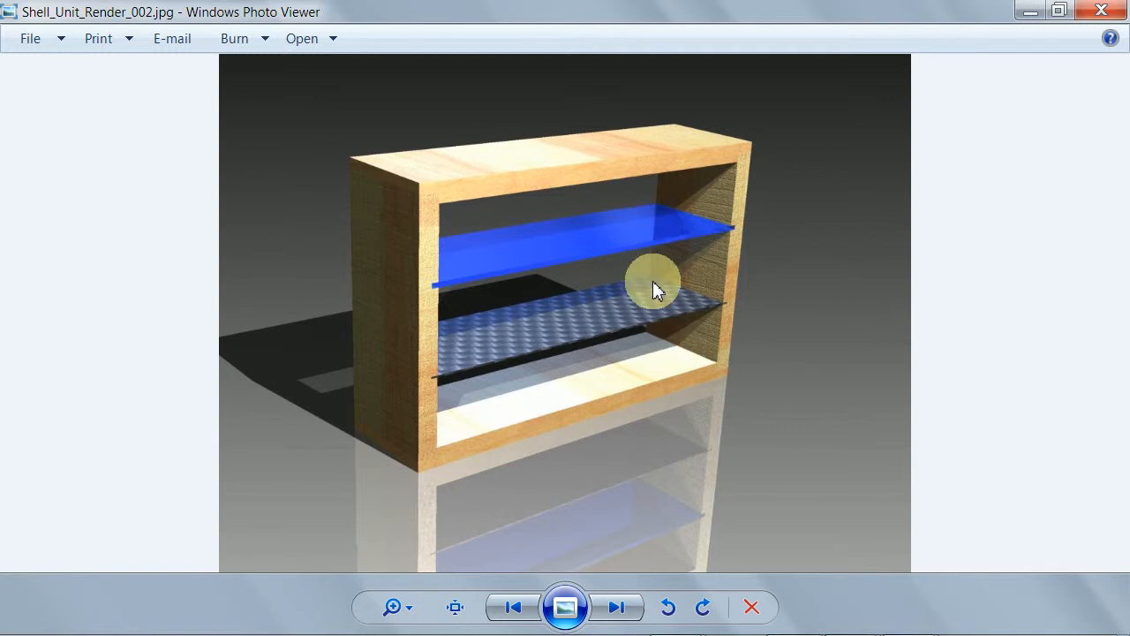
Step: Switch from the photo viewer to Shelf Unit Assembly.iam in Inventor and set the view projection to Perspective
left_click(1029, 11)
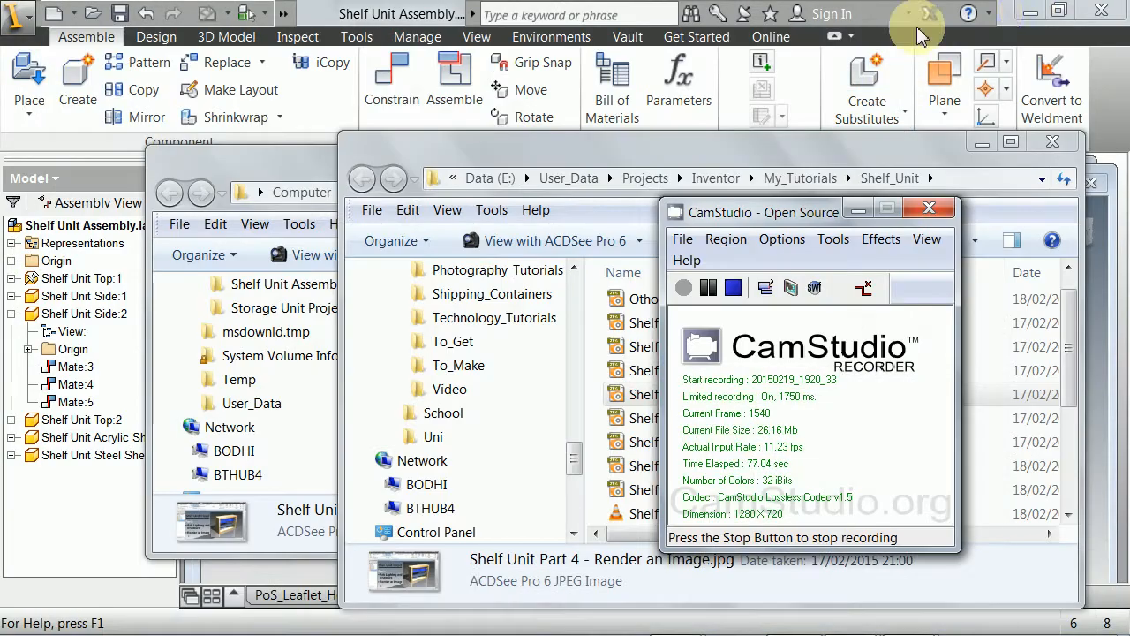
left_click(1112, 122)
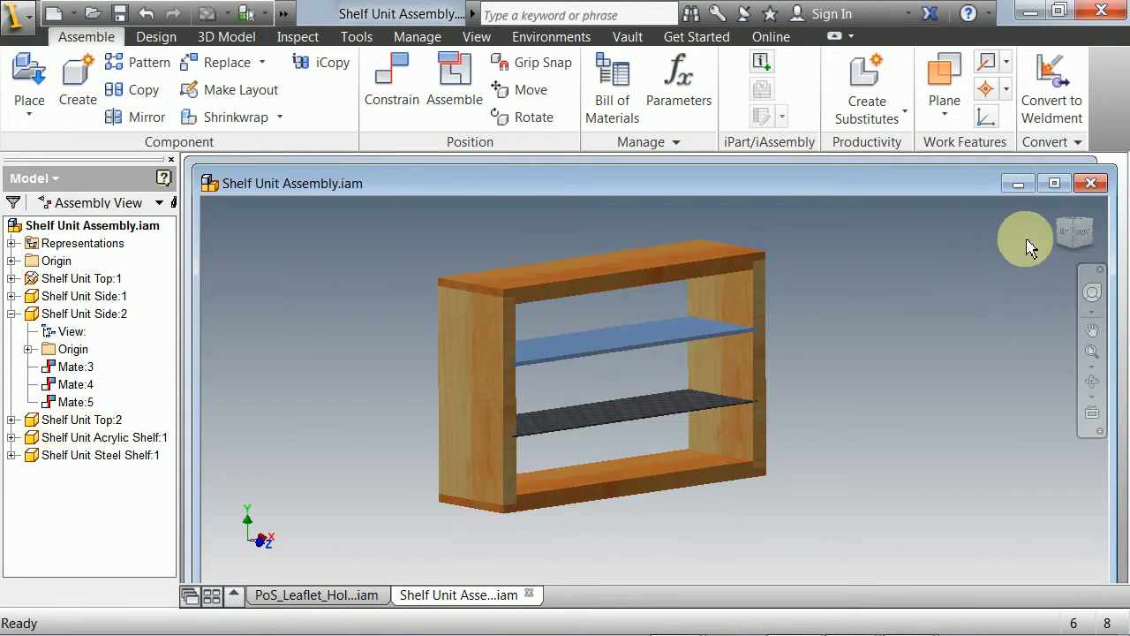
right_click(1102, 250)
left_click(1027, 314)
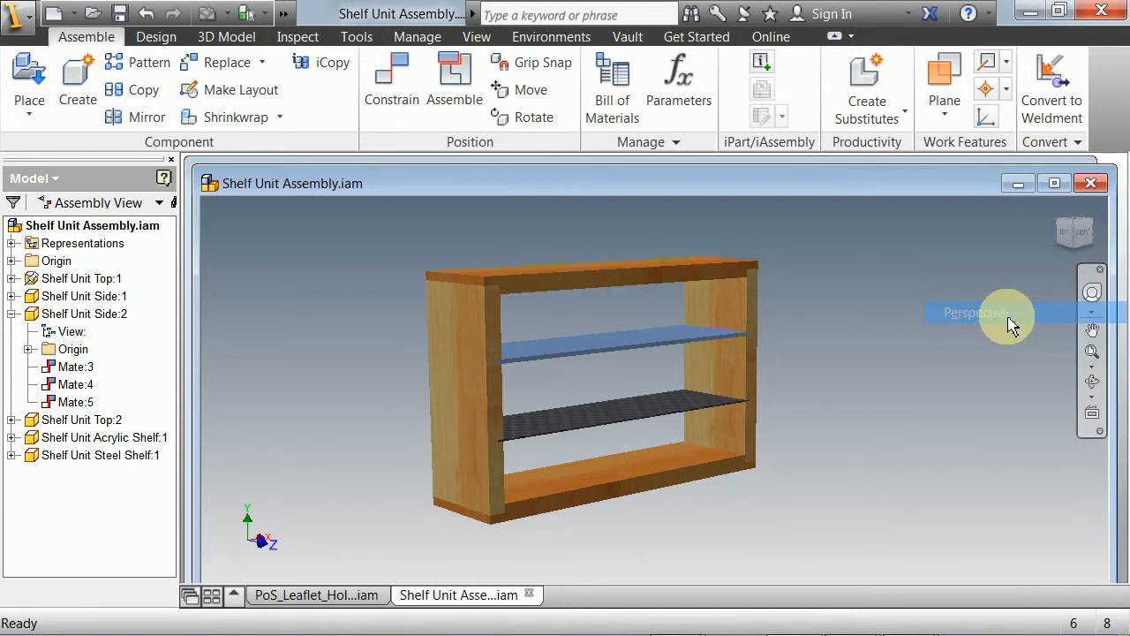
left_click(1093, 384)
left_click_drag(626, 396, 620, 283)
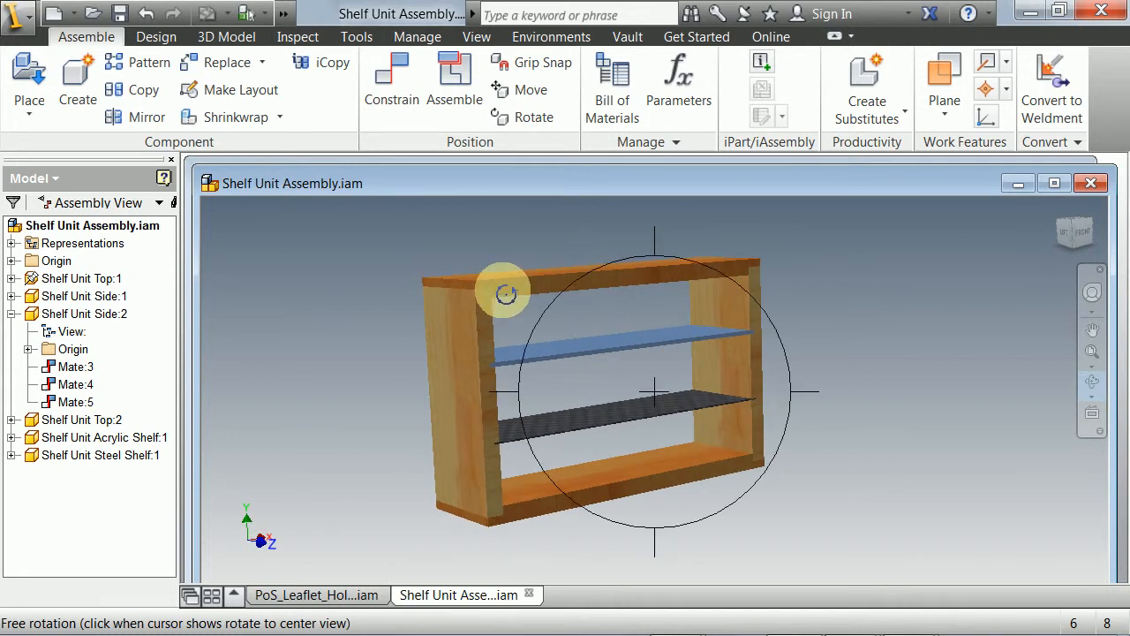
mouse_move(535, 318)
left_mouse_down()
mouse_move(550, 300)
mouse_move(556, 314)
left_mouse_up()
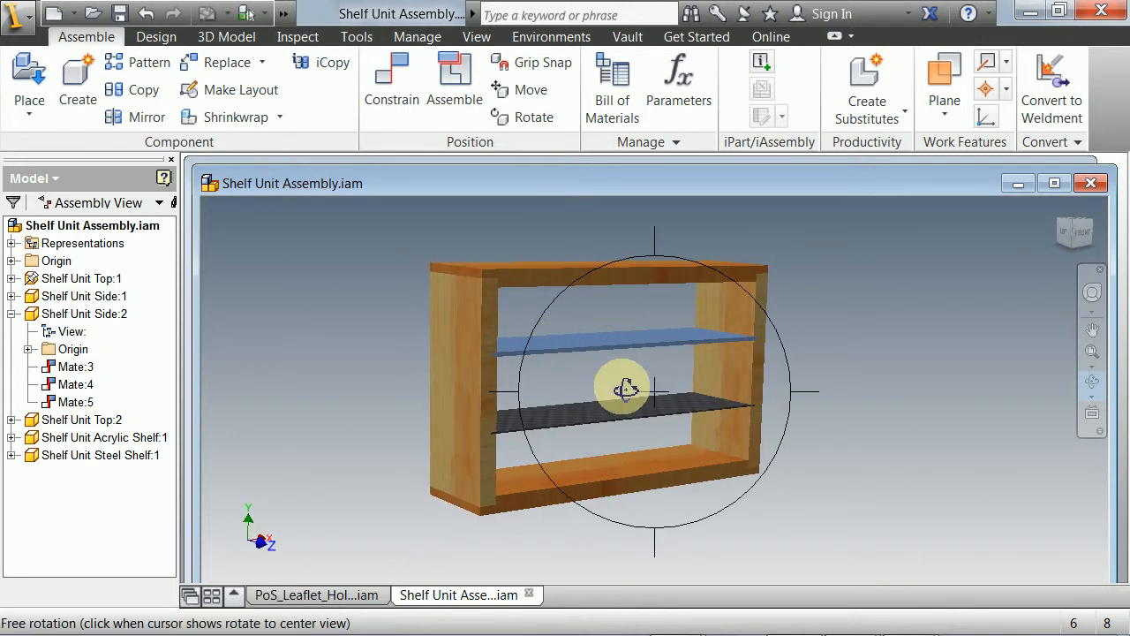
left_click_drag(626, 391, 623, 374)
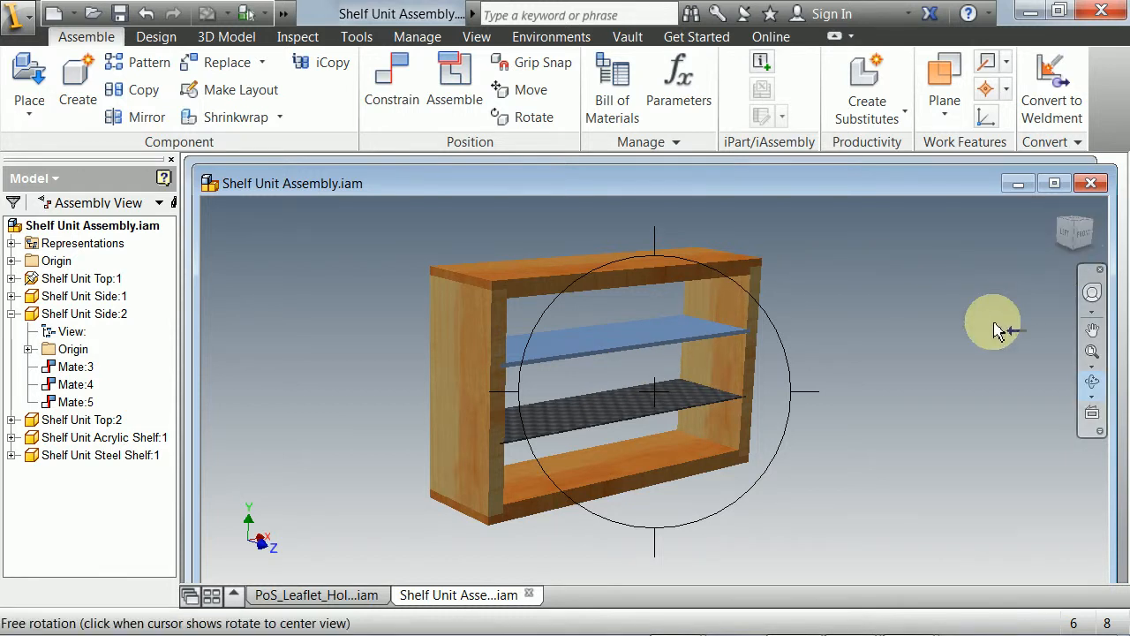
key("Escape")
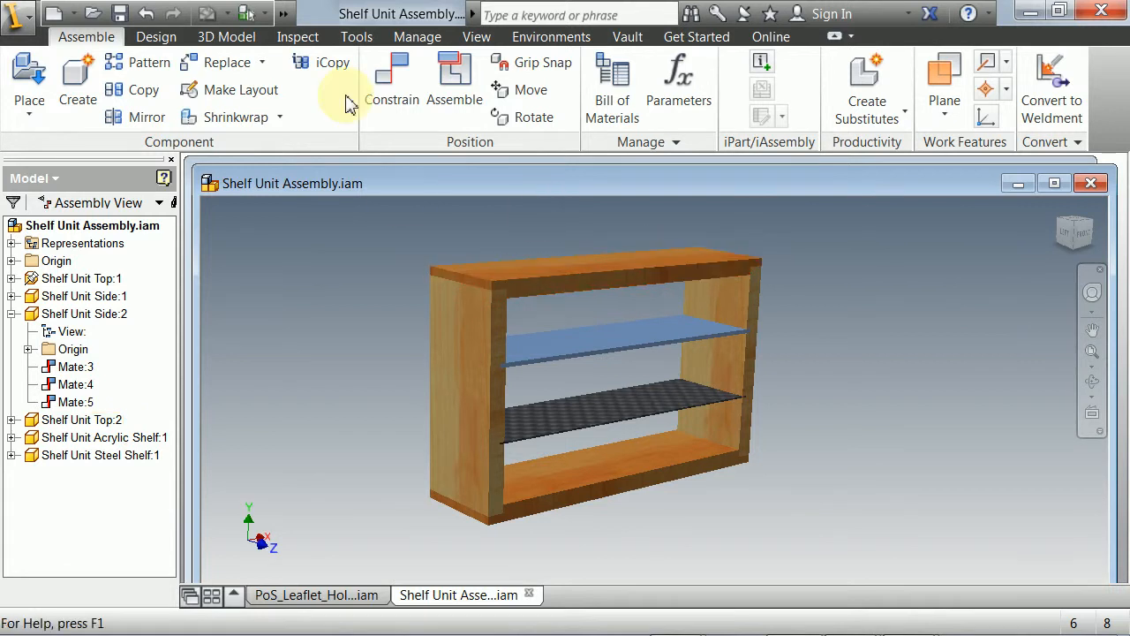
Step: Try Ground Shadows, Object Shadows and Ambient Shadows on the shelf unit one at a time
left_click(543, 40)
left_click(482, 39)
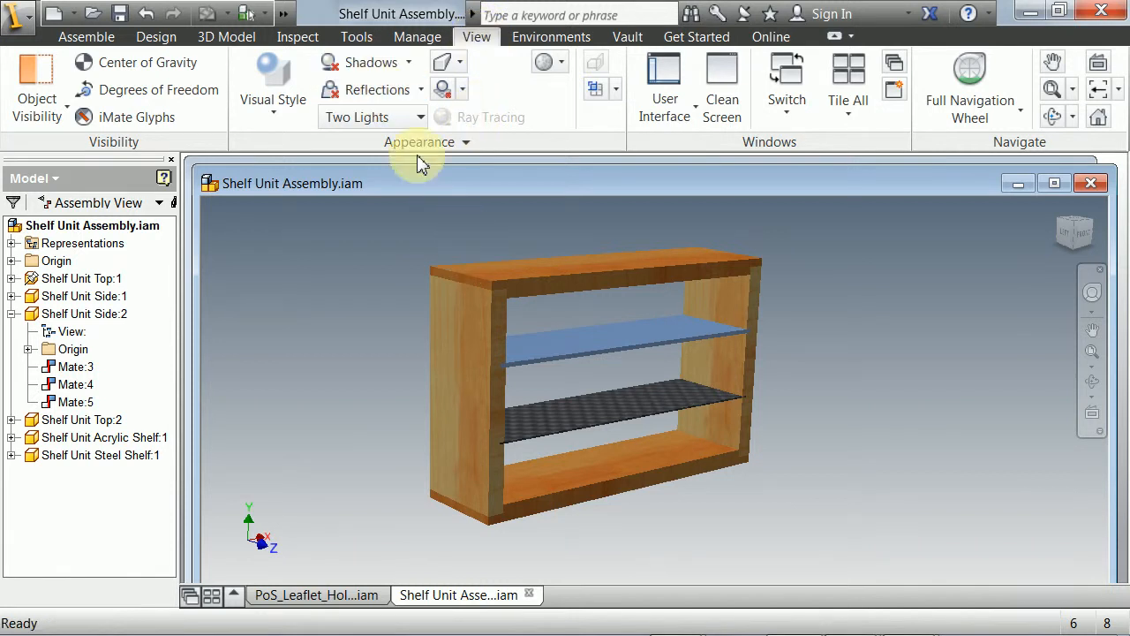
left_click(408, 64)
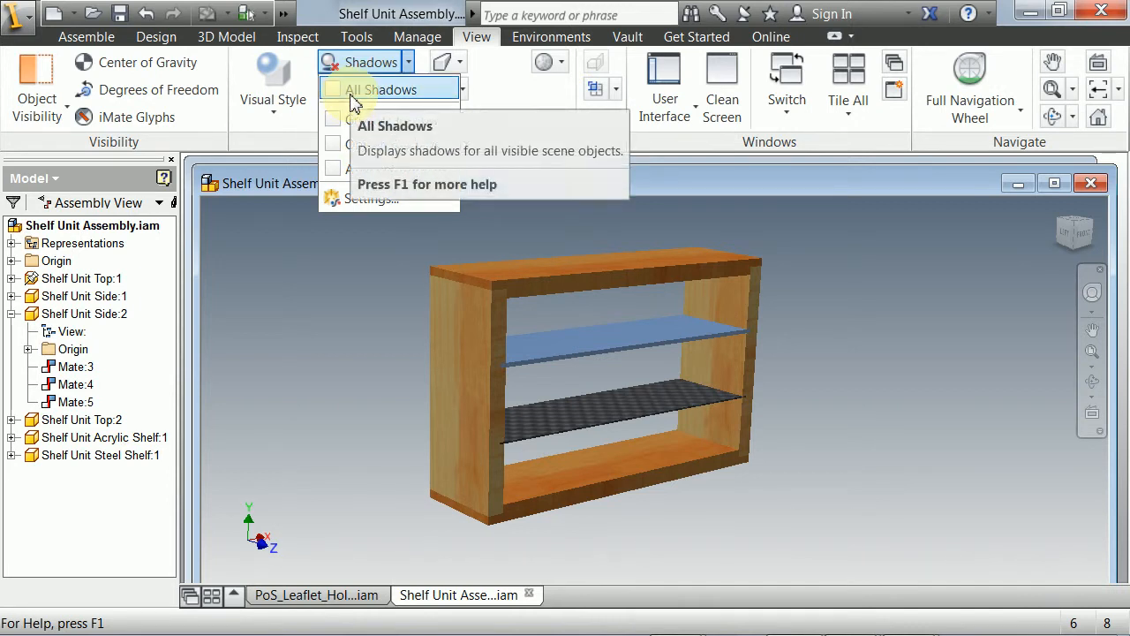
left_click(335, 122)
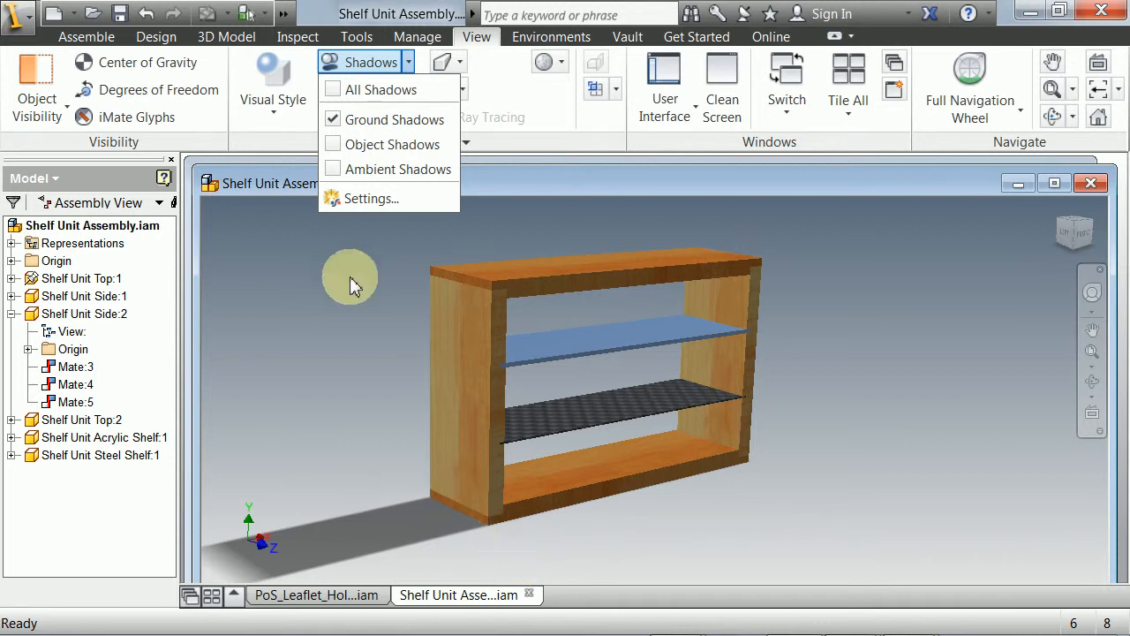
left_click(343, 119)
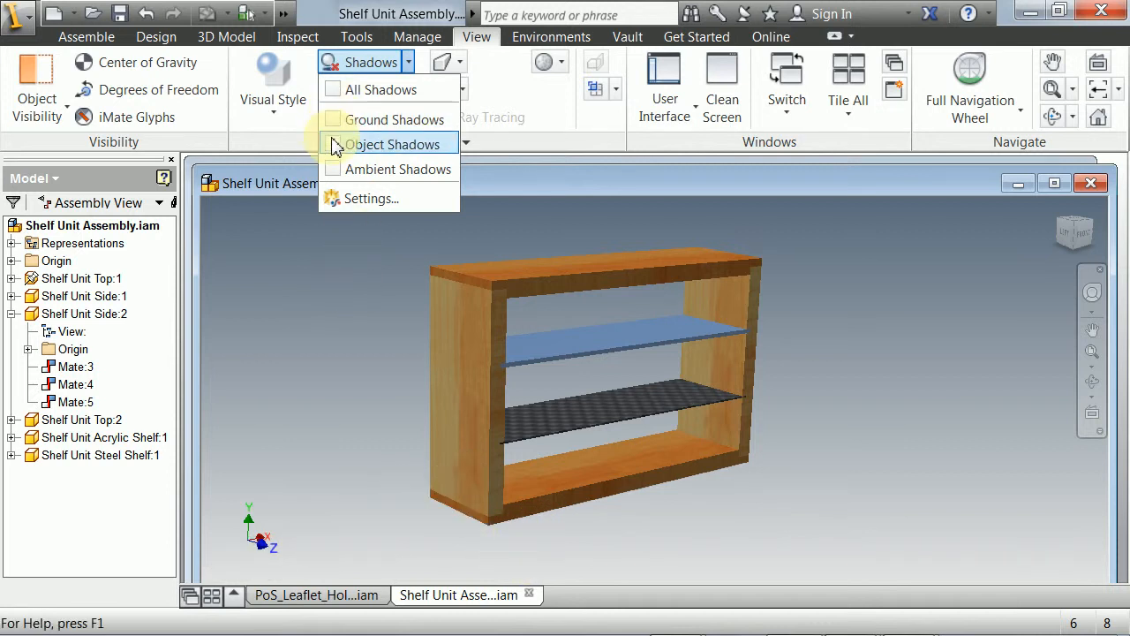
left_click(336, 146)
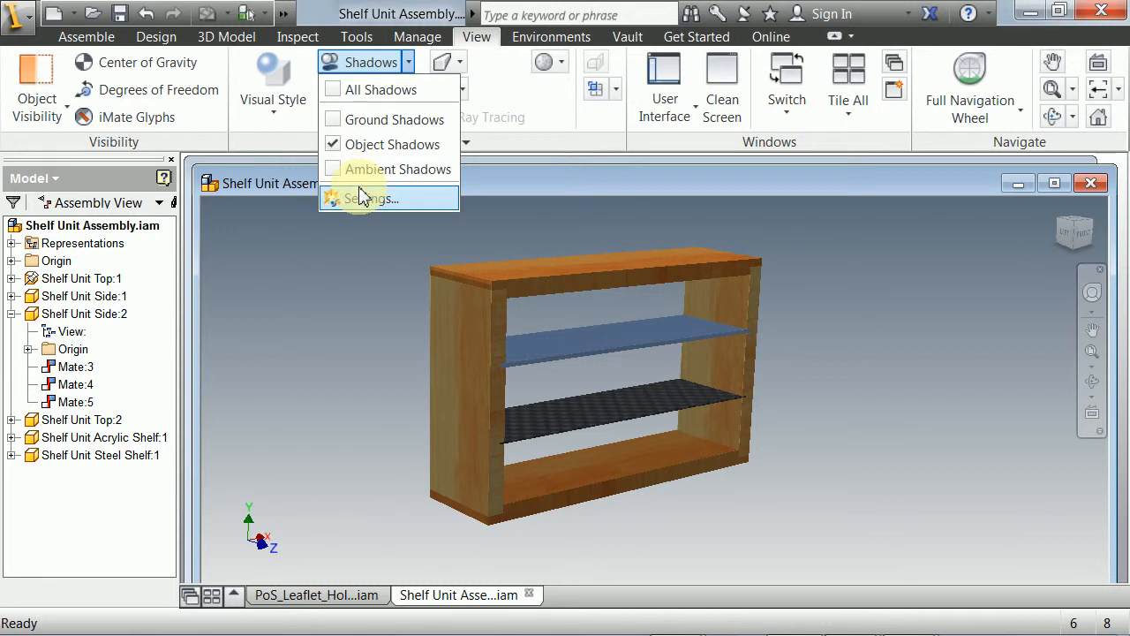
left_click(336, 144)
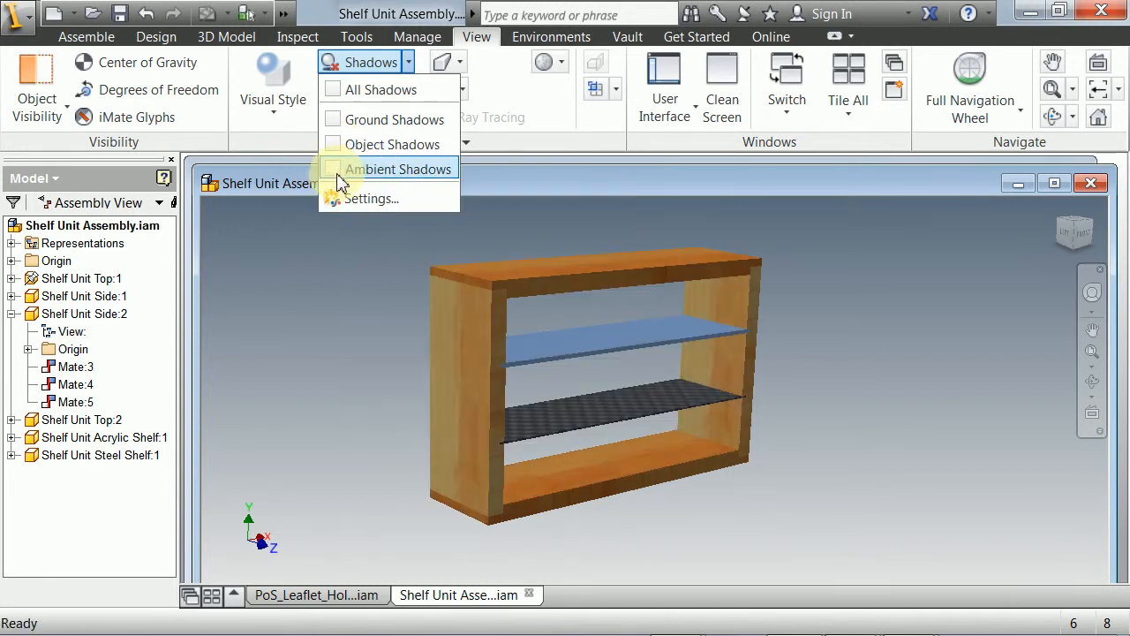
left_click(338, 170)
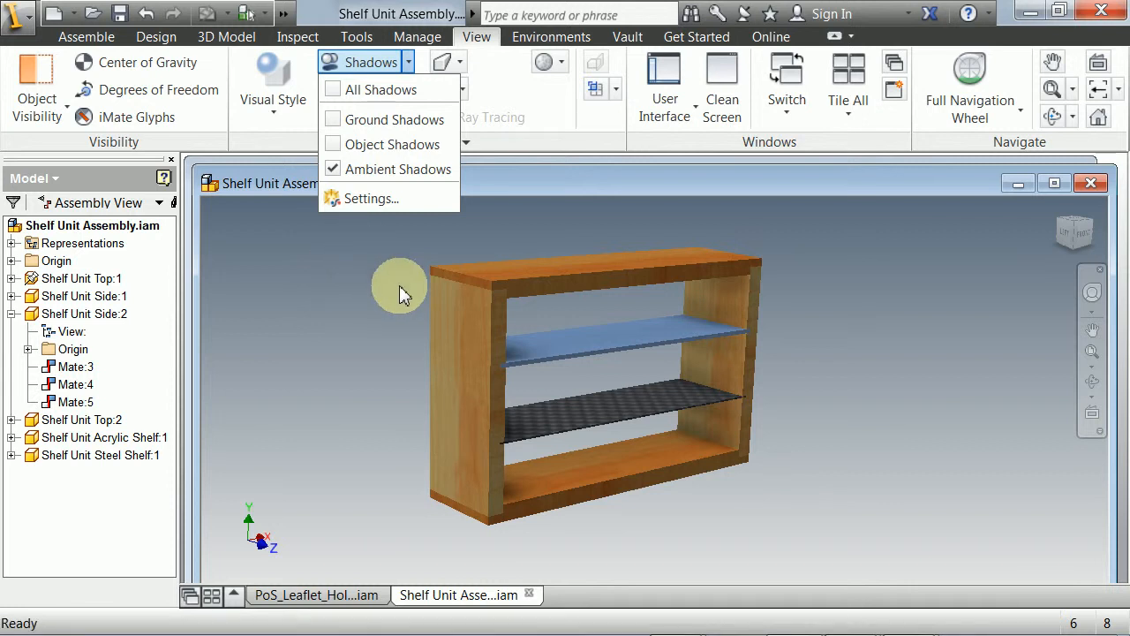
Step: Turn on All Shadows and ground reflections for the shelf unit assembly
left_click(333, 90)
left_click(515, 244)
middle_click_drag(509, 368, 595, 359)
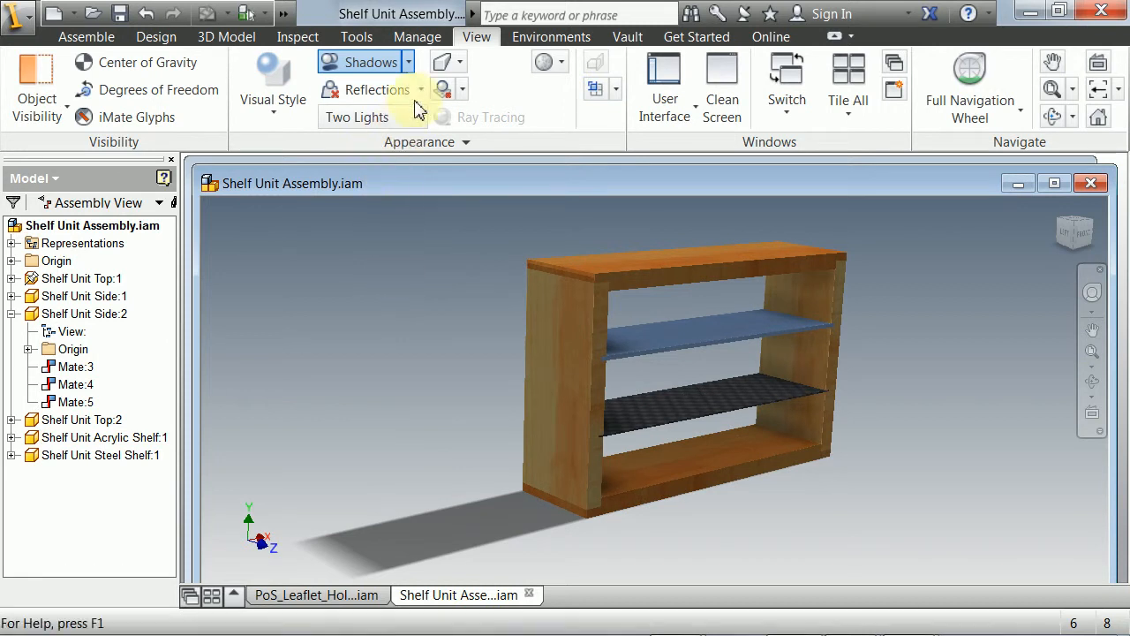
left_click(382, 94)
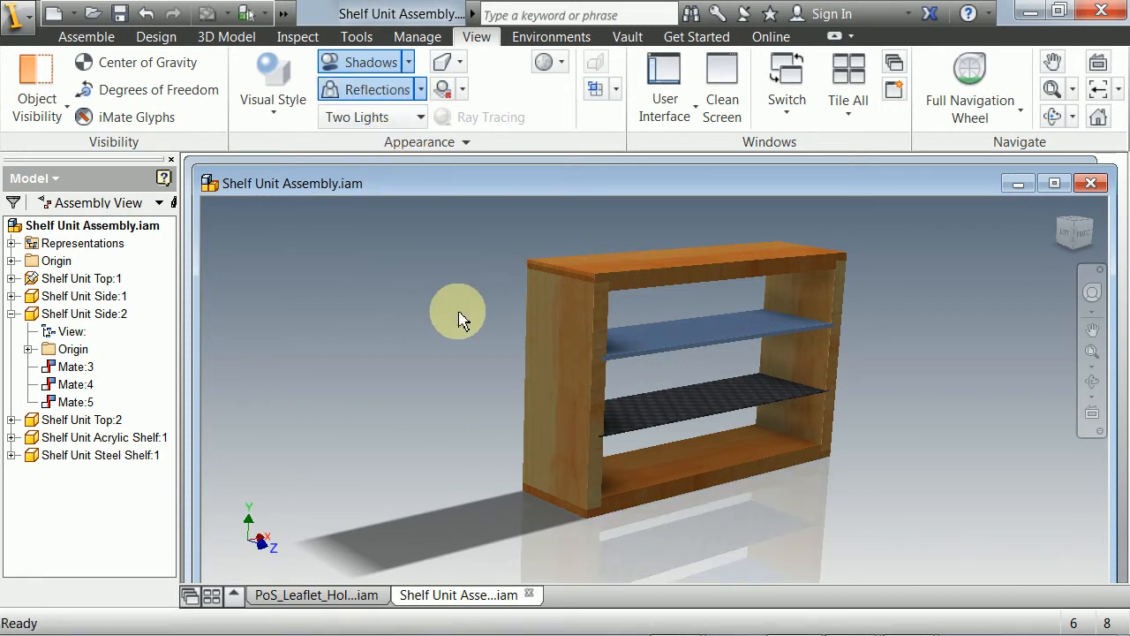
middle_click_drag(686, 412, 676, 382)
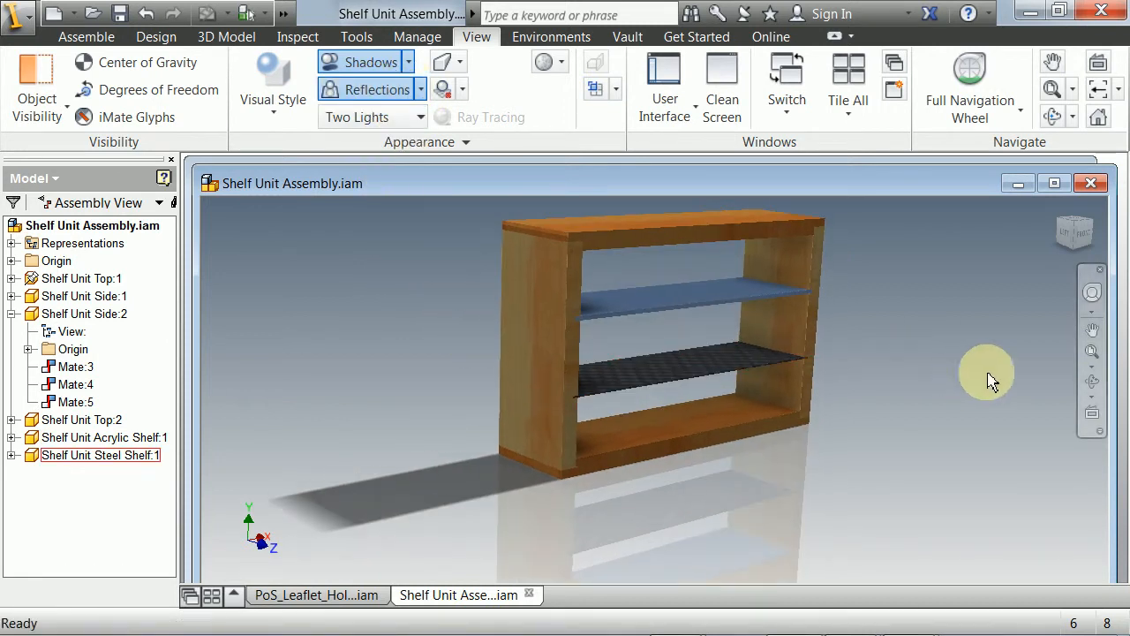
left_click(1092, 381)
left_click_drag(589, 385, 558, 309)
left_click_drag(673, 283, 684, 326)
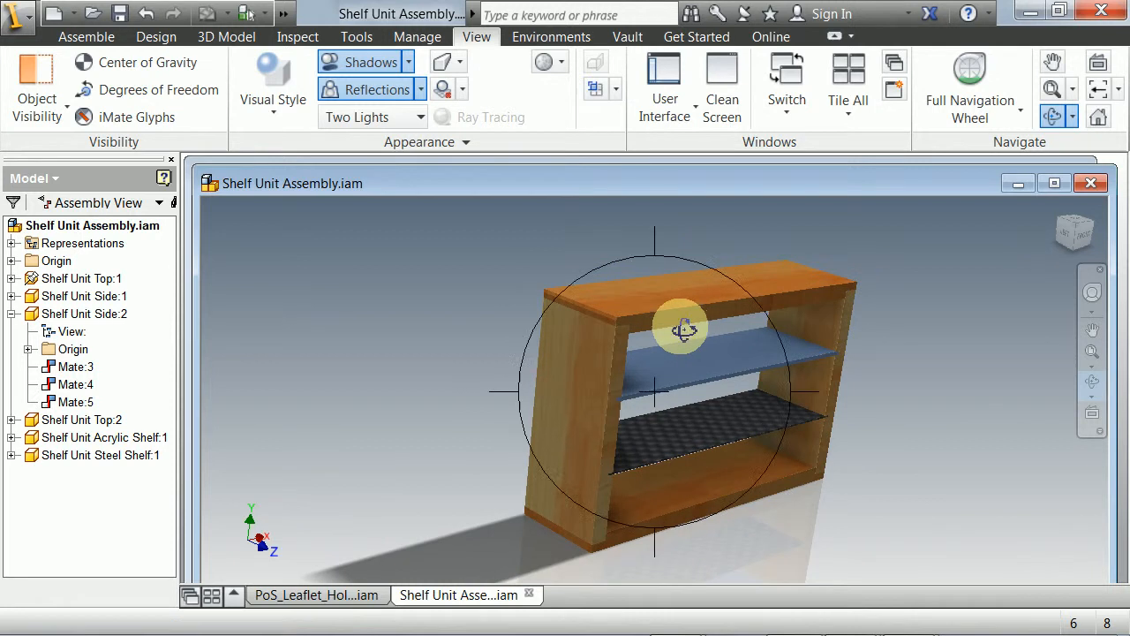
left_click_drag(642, 262, 508, 281)
key("Escape")
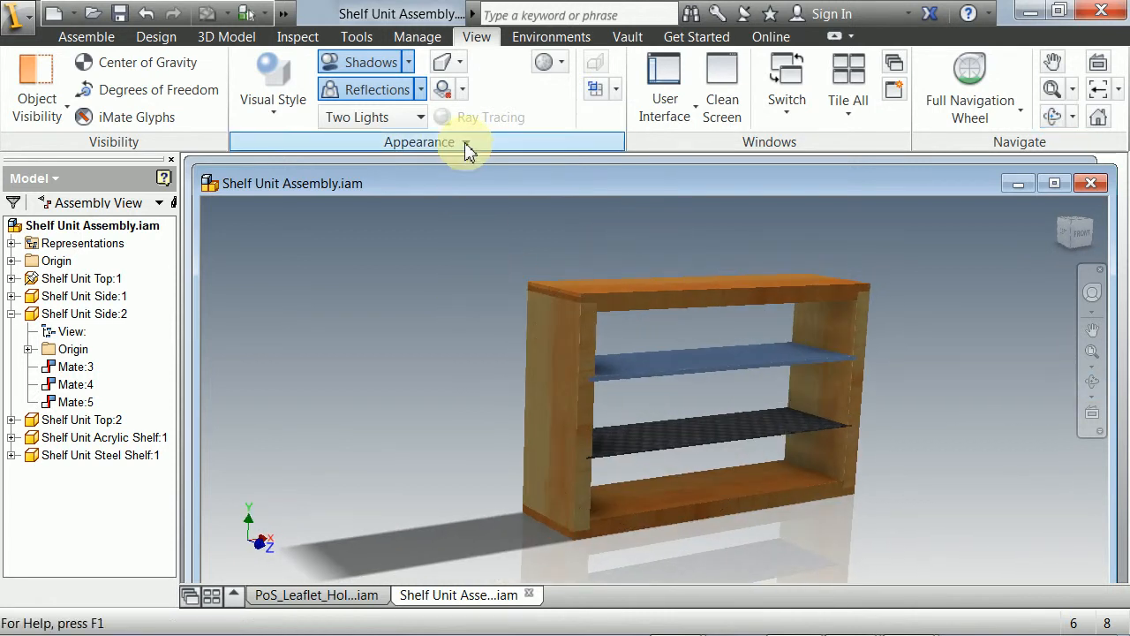
Step: Try the Orthographic projection on the shelf unit, and return the view to Perspective
left_click(460, 62)
left_click(464, 96)
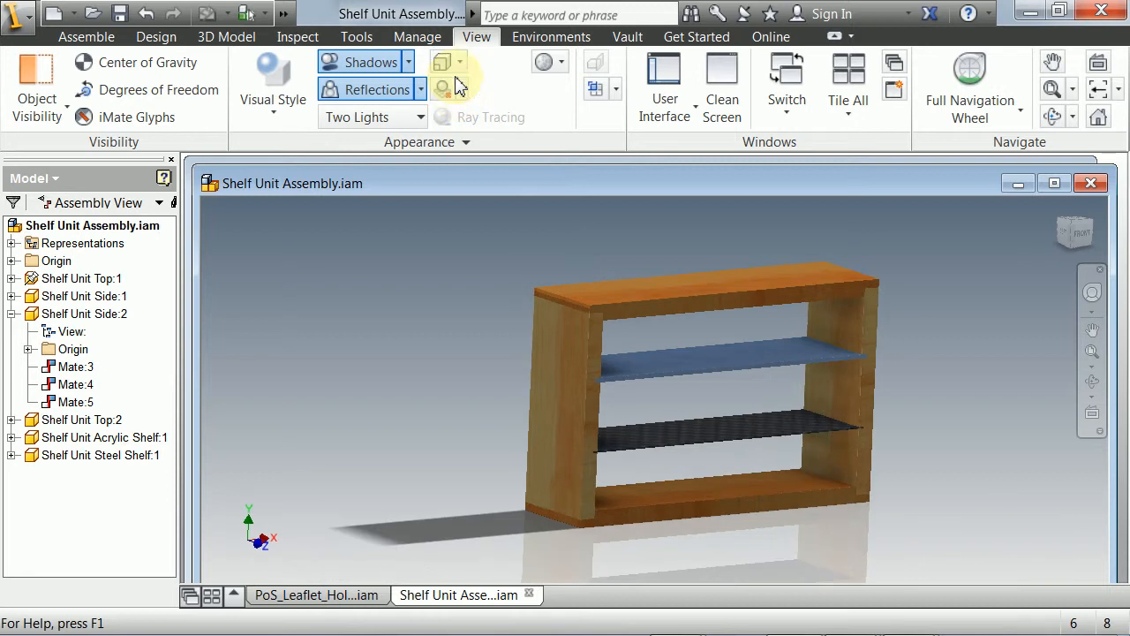
left_click(459, 63)
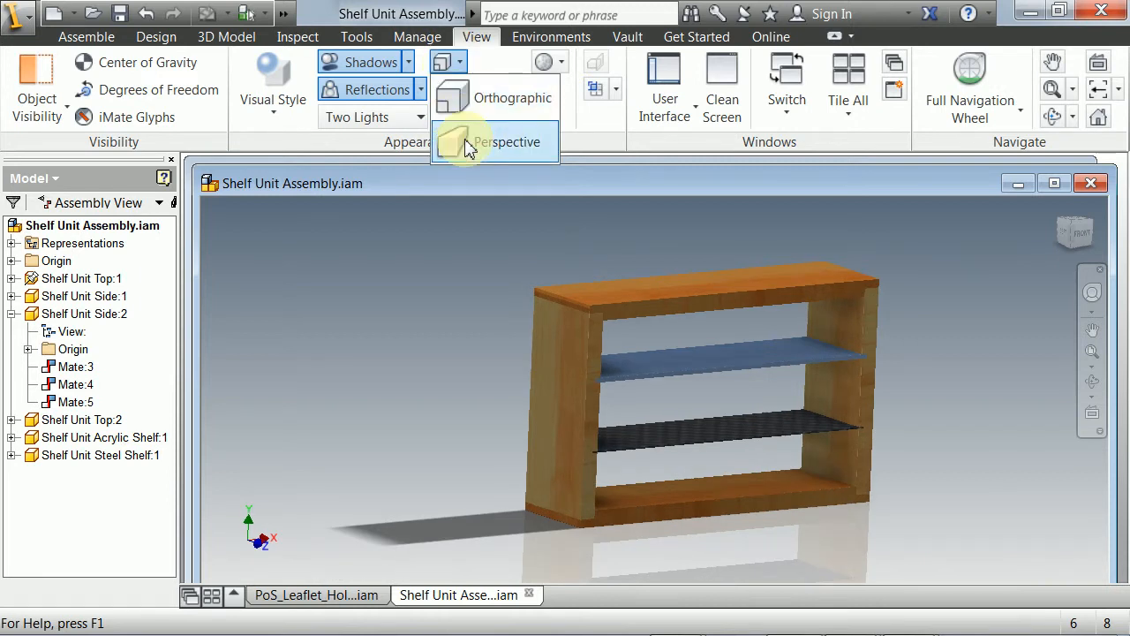
left_click(468, 144)
left_click(456, 78)
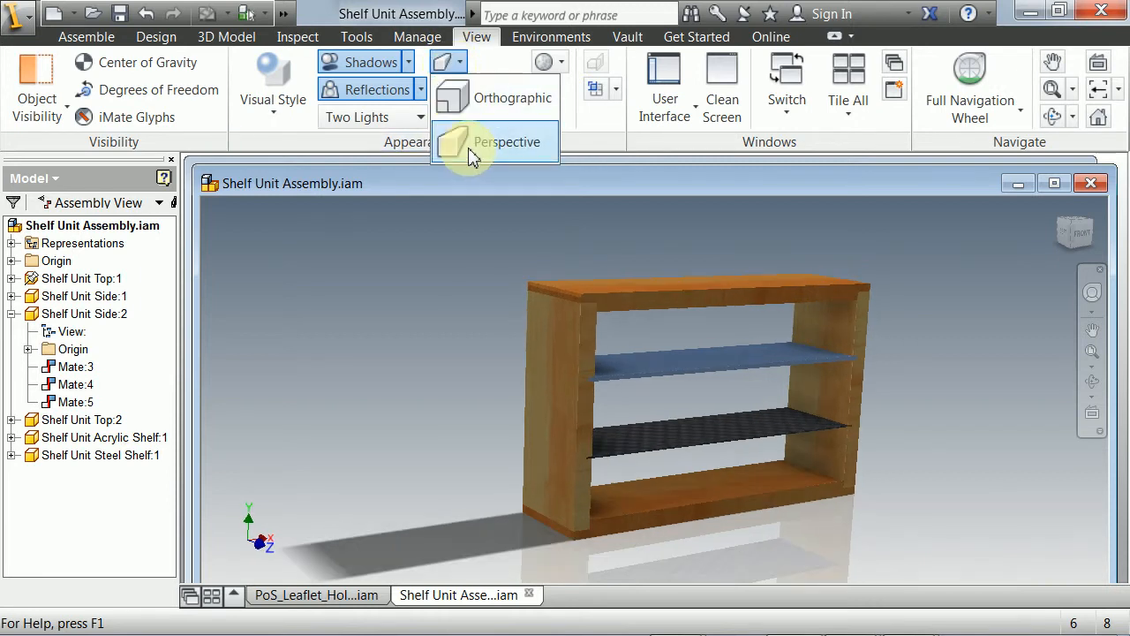
left_click(467, 142)
Step: Frame the whole shelf unit in a raised three-quarter view that includes its shadow and floor reflection
left_click(1092, 329)
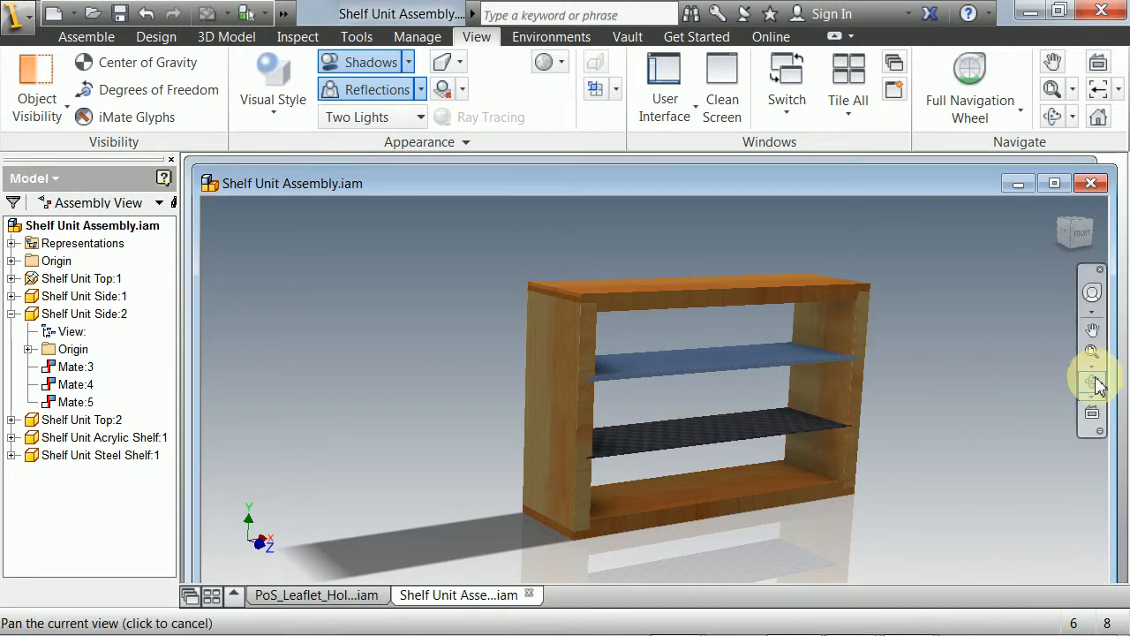
left_click_drag(687, 406, 689, 366)
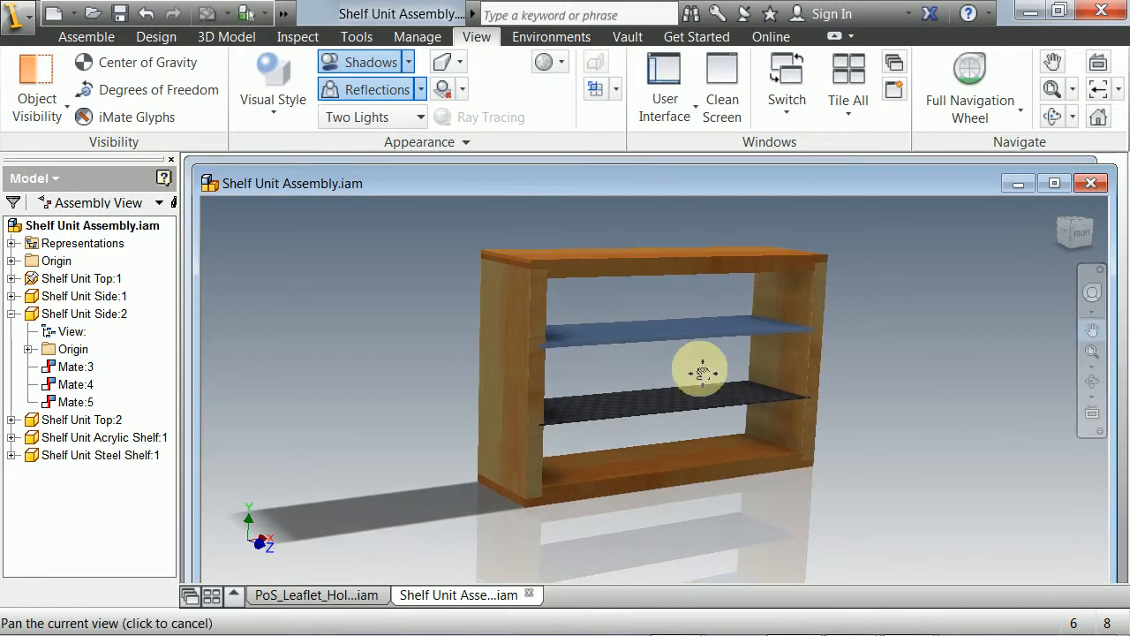
left_click(1092, 382)
mouse_move(542, 430)
left_mouse_down()
mouse_move(558, 429)
mouse_move(538, 411)
left_mouse_up()
mouse_move(611, 267)
left_mouse_down()
mouse_move(591, 269)
mouse_move(598, 262)
left_mouse_up()
scroll(624, 377, "up", 2)
middle_click_drag(624, 377, 664, 379)
key("Escape")
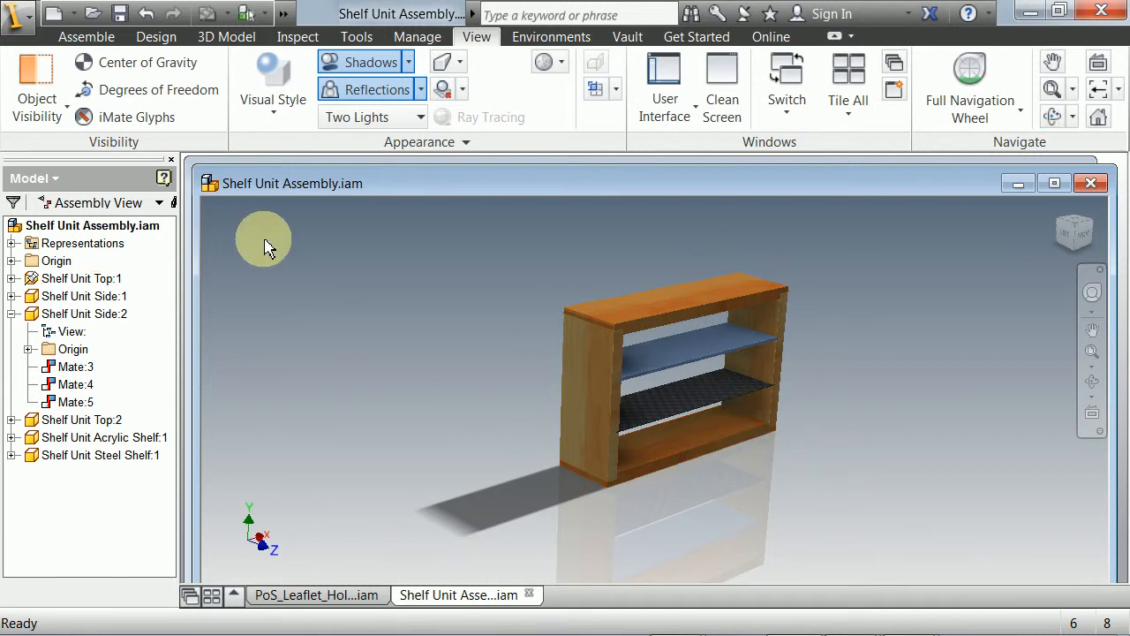
Step: Enter the Inventor Studio environment and create a camera from the current view
left_click(546, 37)
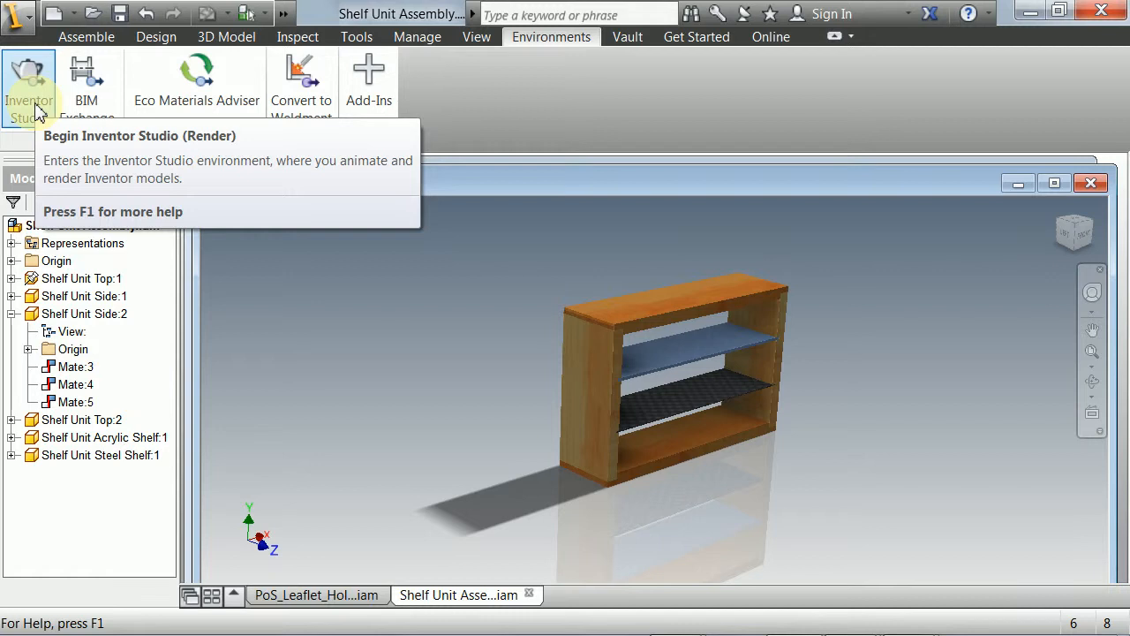
left_click(34, 110)
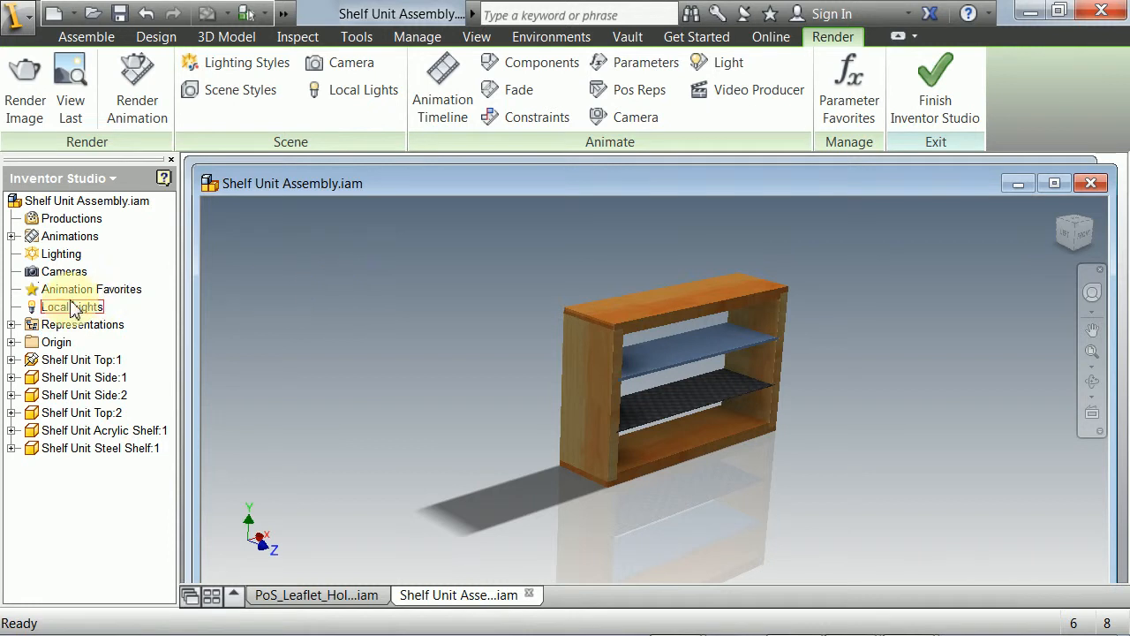
left_click(53, 275)
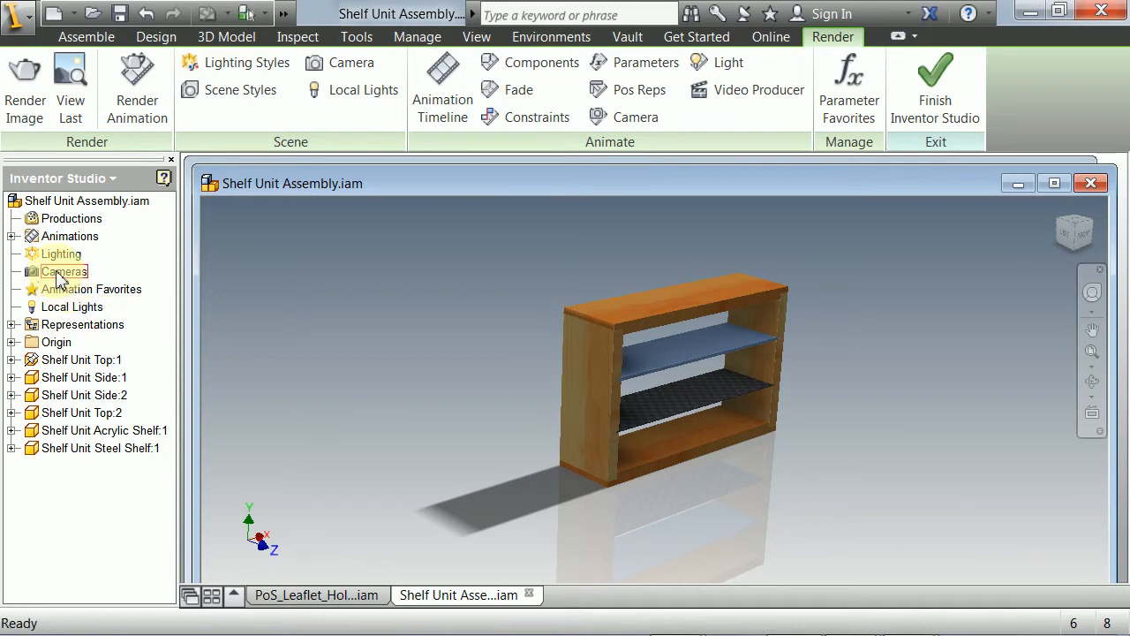
right_click(60, 279)
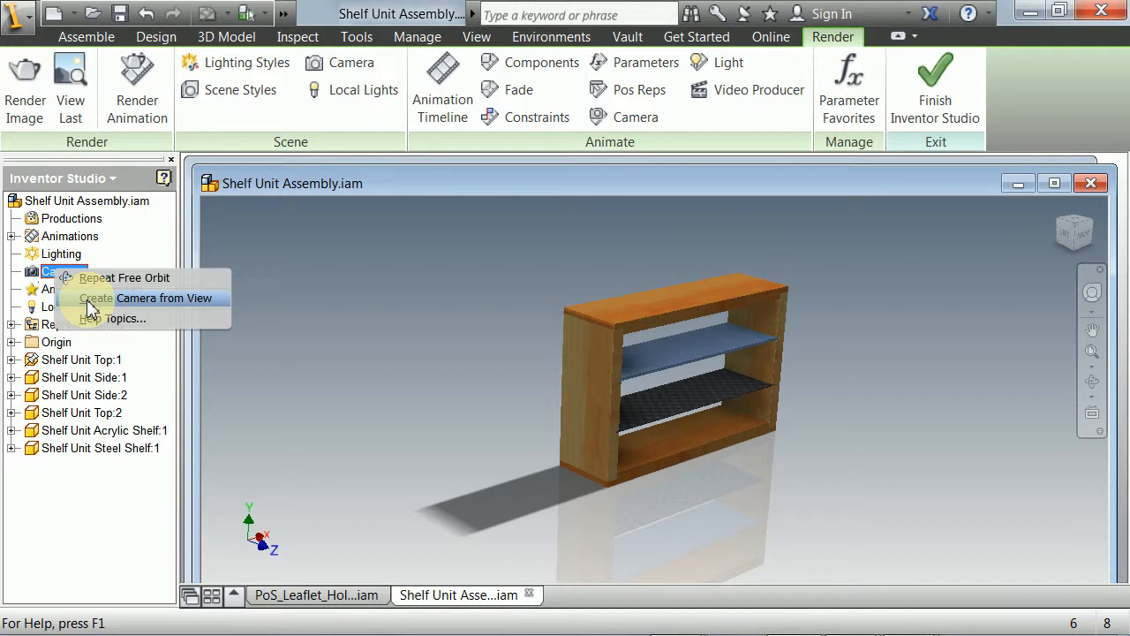
left_click(88, 300)
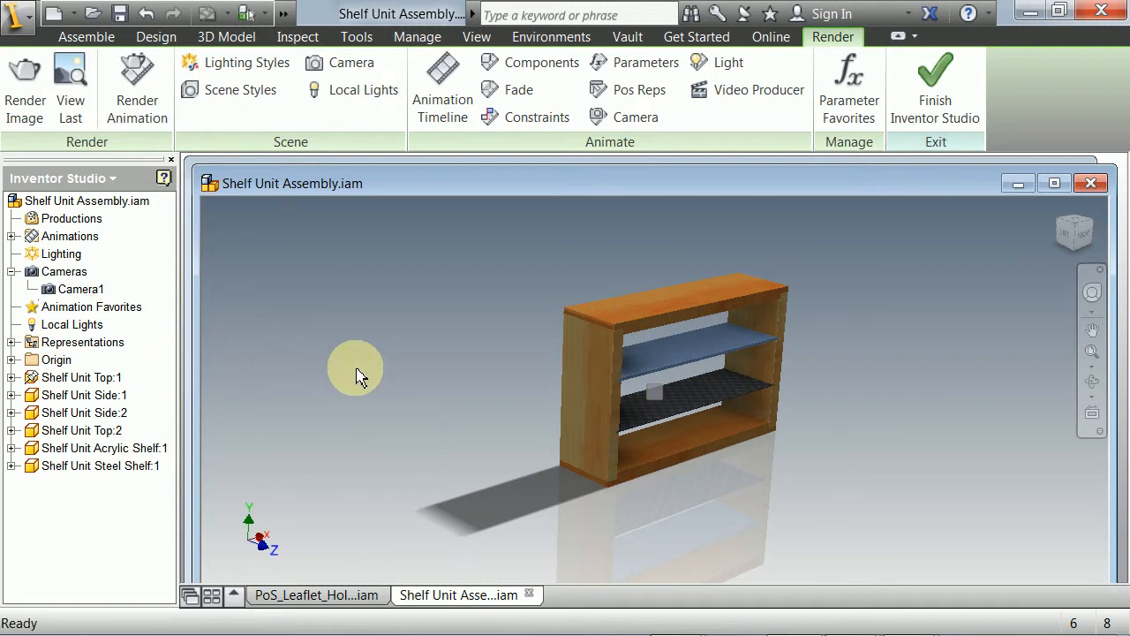
Step: Save the assembly as Shelf Unit Assembly Render.iam in the Inventor folder, replacing the existing file
left_click(18, 16)
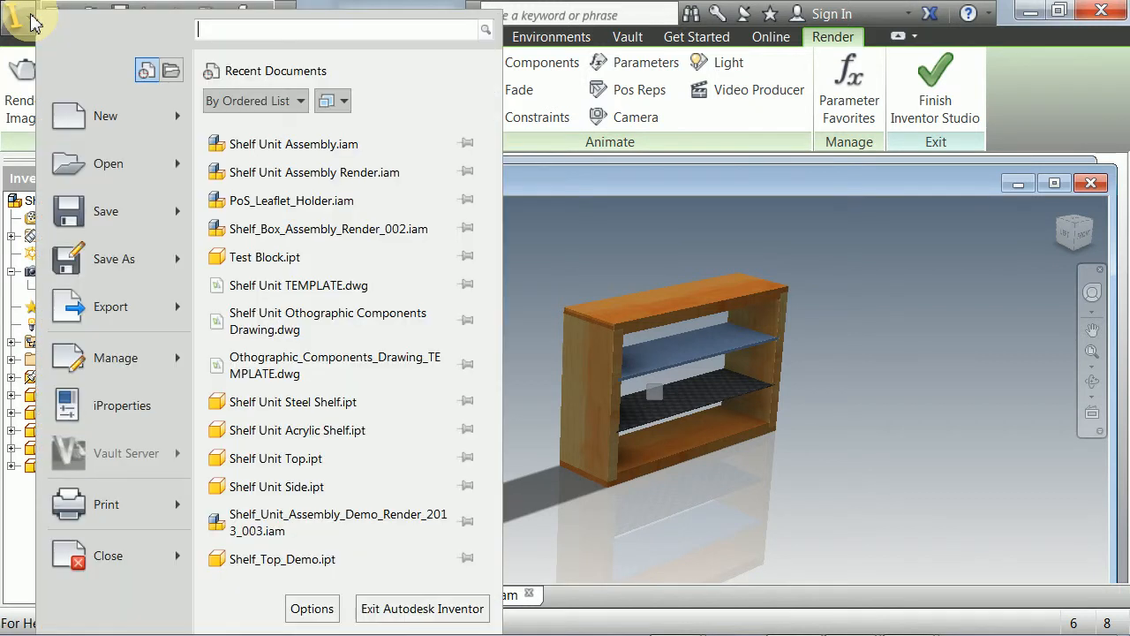
left_click(119, 258)
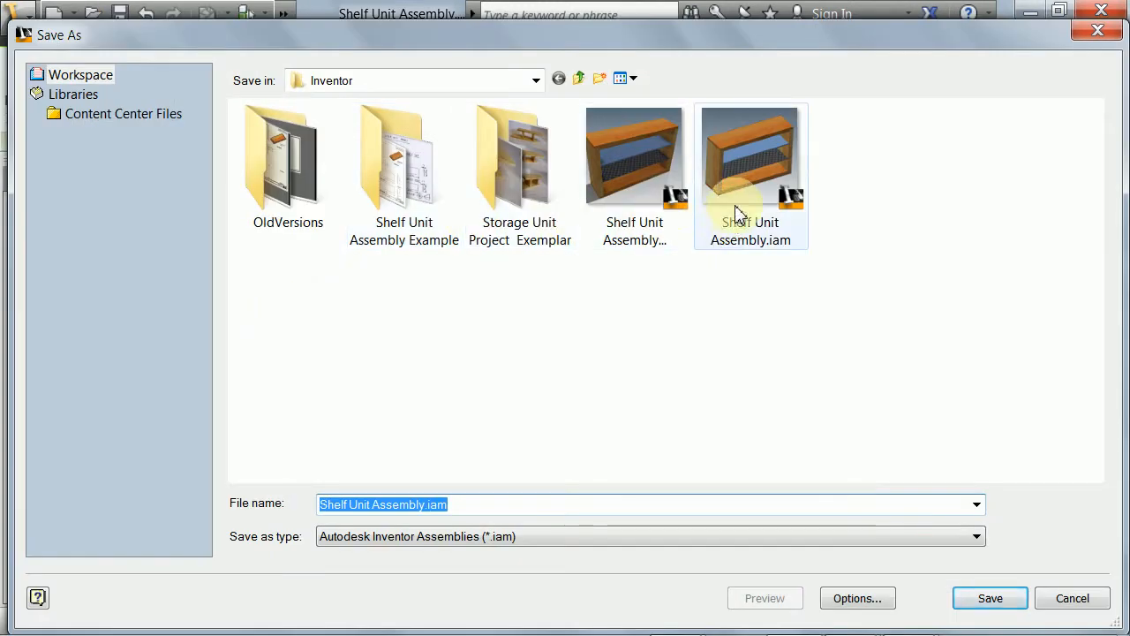
left_click(631, 199)
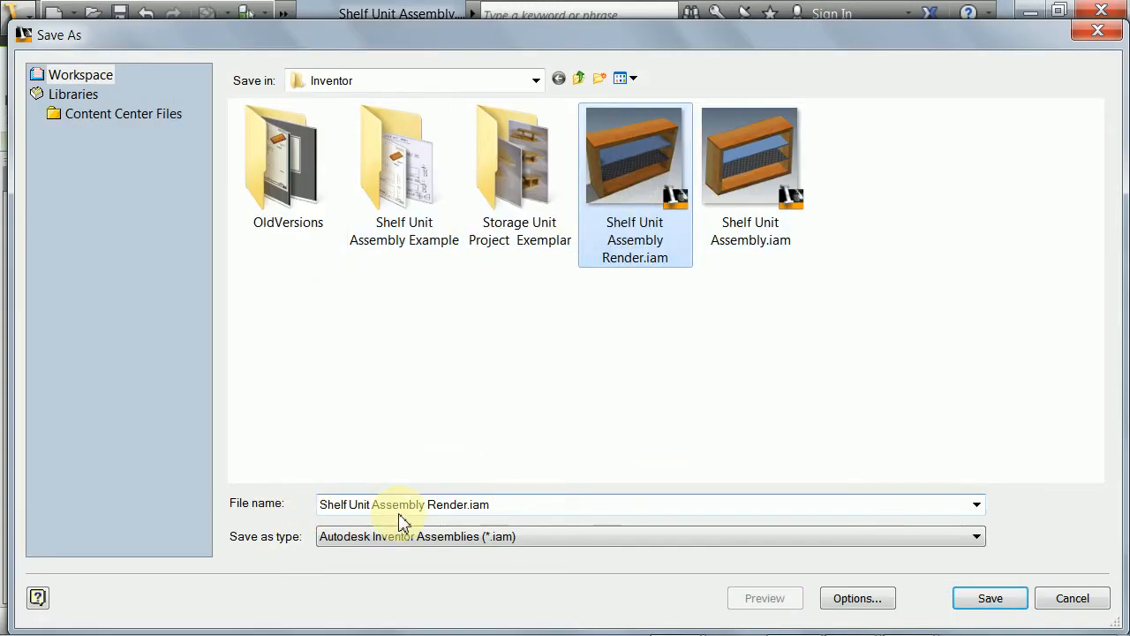
left_click(980, 602)
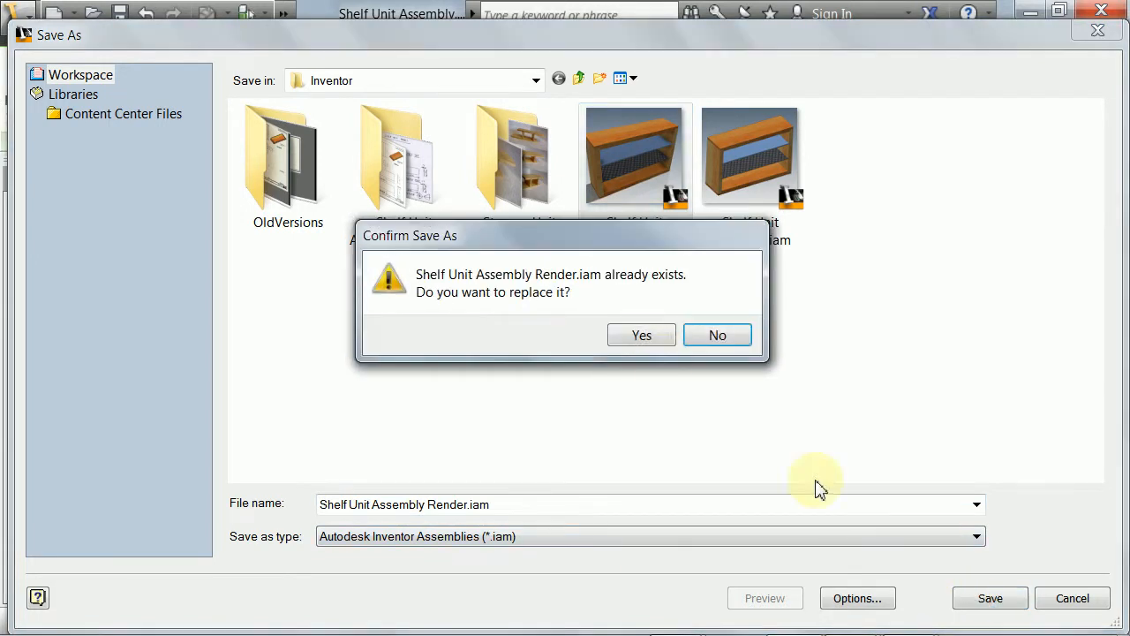
left_click(642, 334)
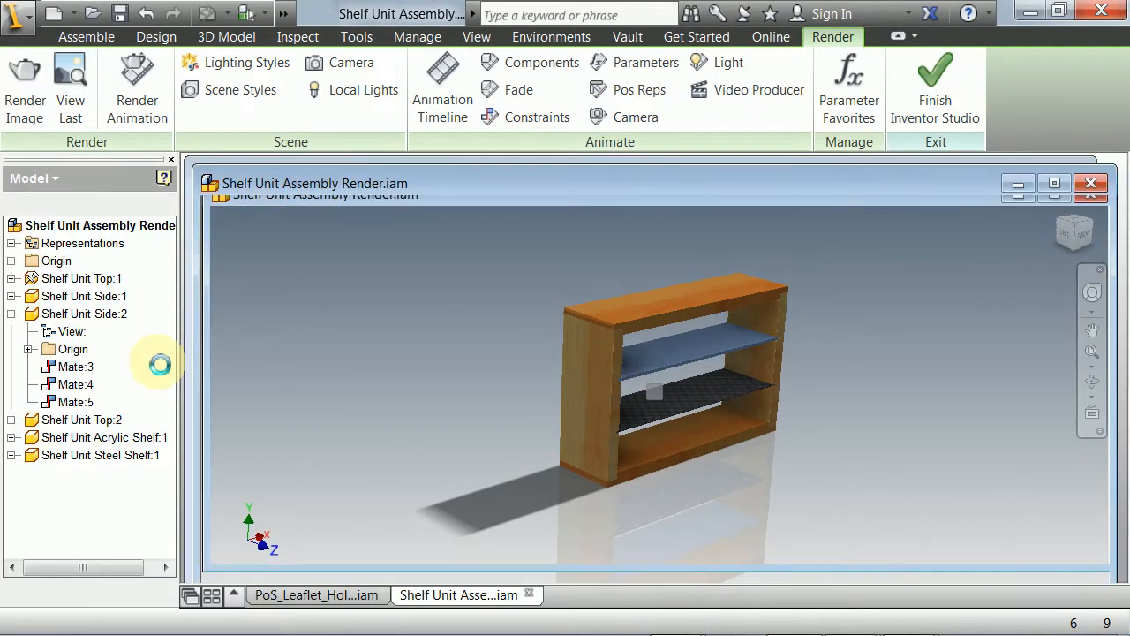
Step: Set the shelf unit's view to Perspective and turn on all shadows
right_click(1104, 254)
left_click(996, 315)
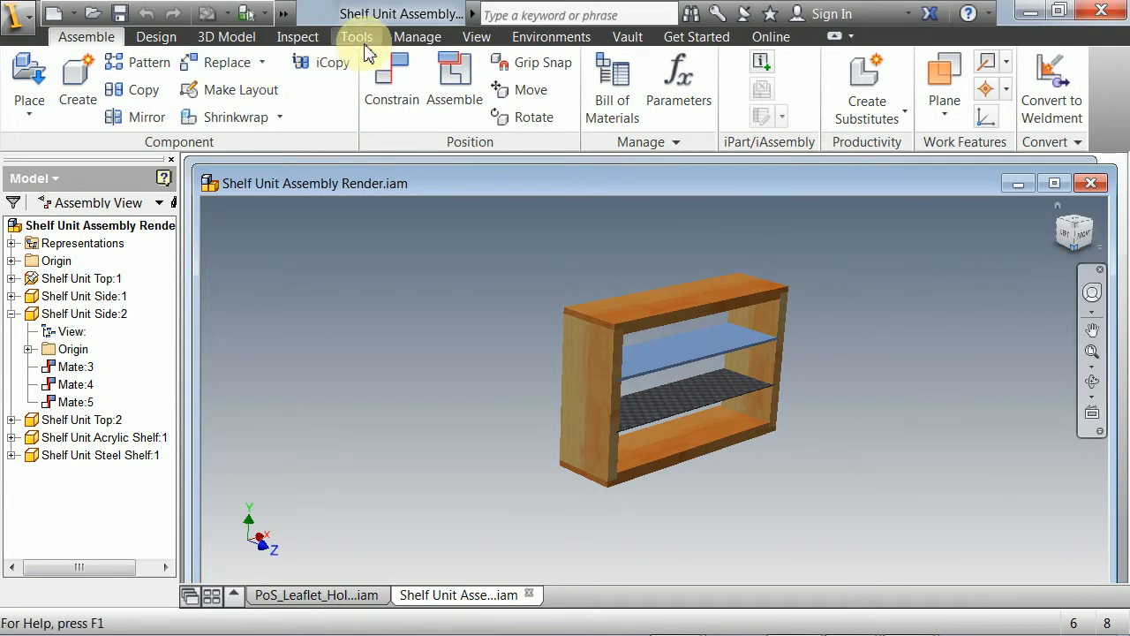
left_click(472, 38)
left_click(408, 62)
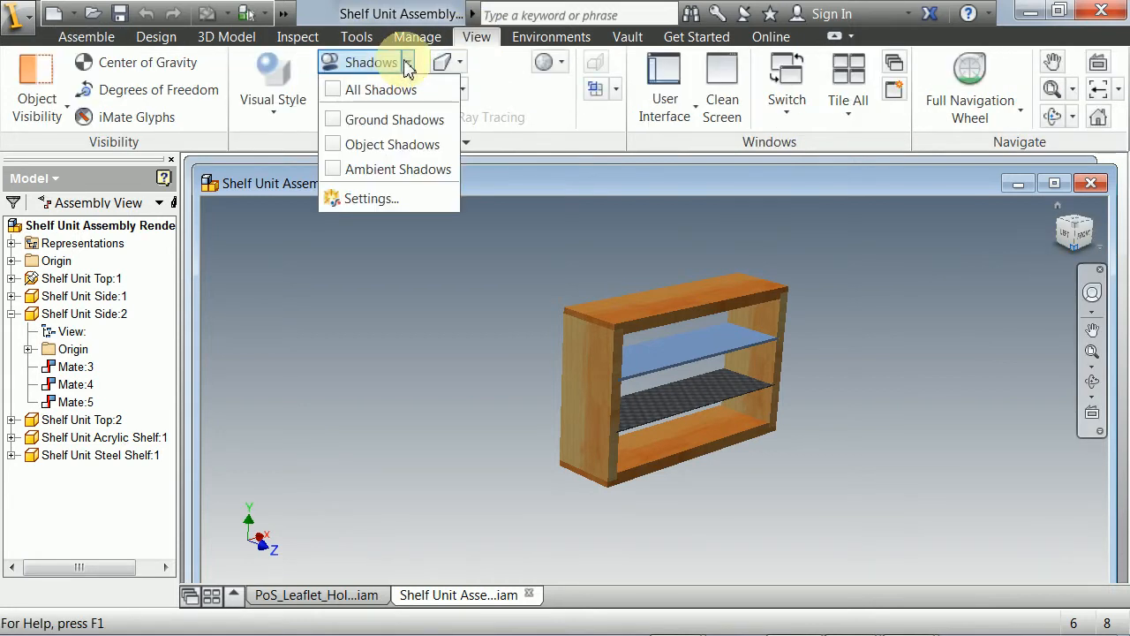
left_click(415, 91)
left_click(518, 194)
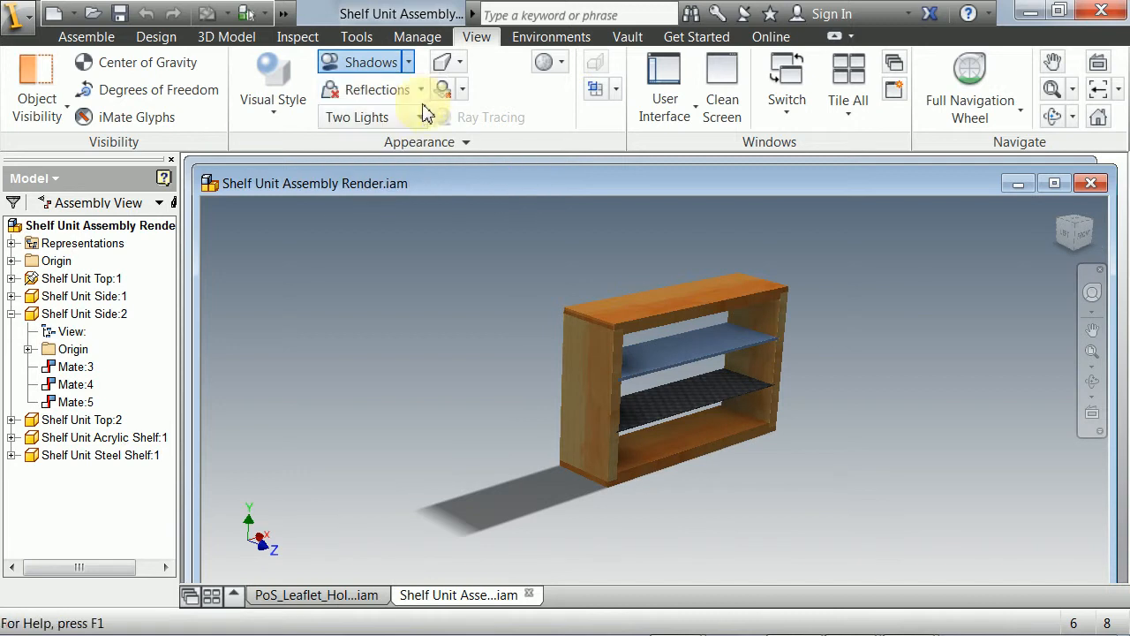
Step: Turn on reflections for the shelf unit and check which view projection is active
left_click(422, 89)
left_click(335, 122)
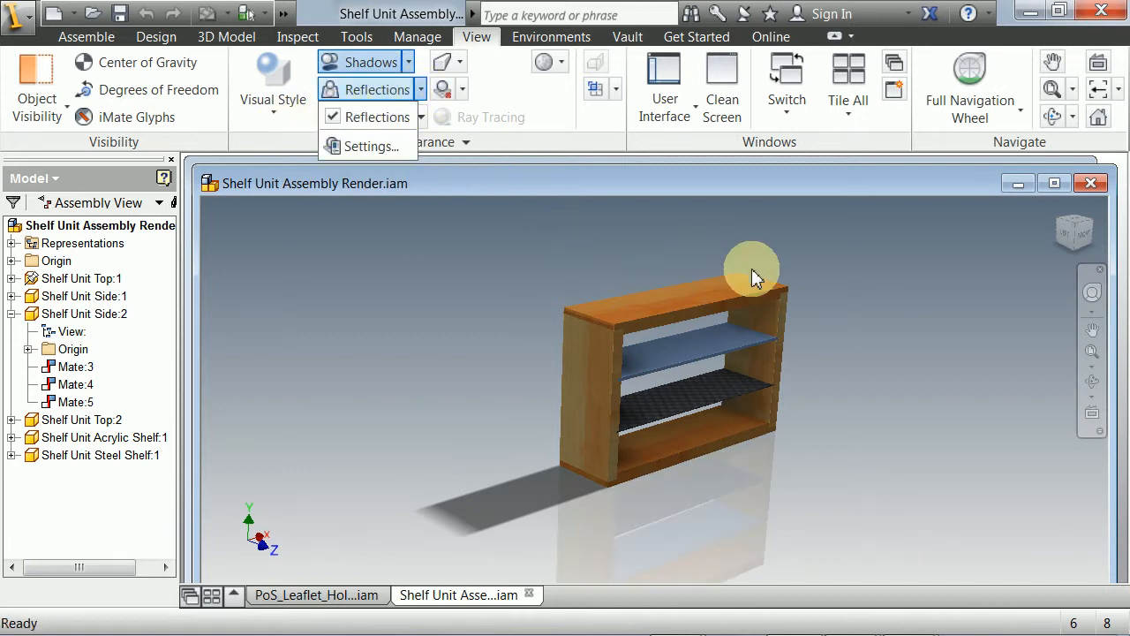
left_click(905, 270)
left_click(1098, 252)
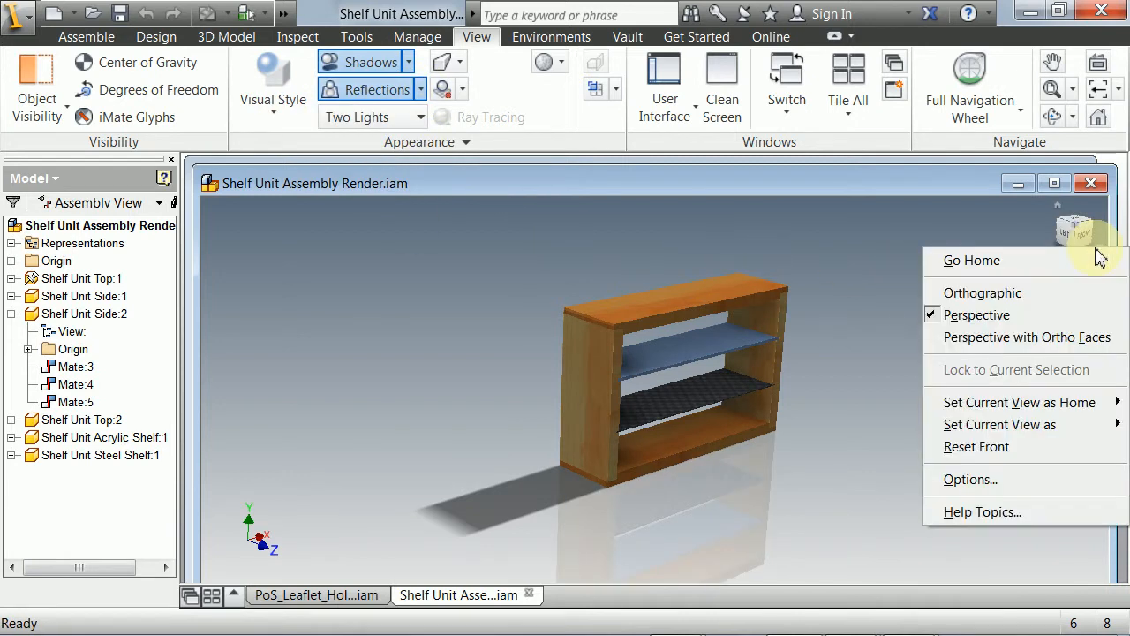
left_click(783, 239)
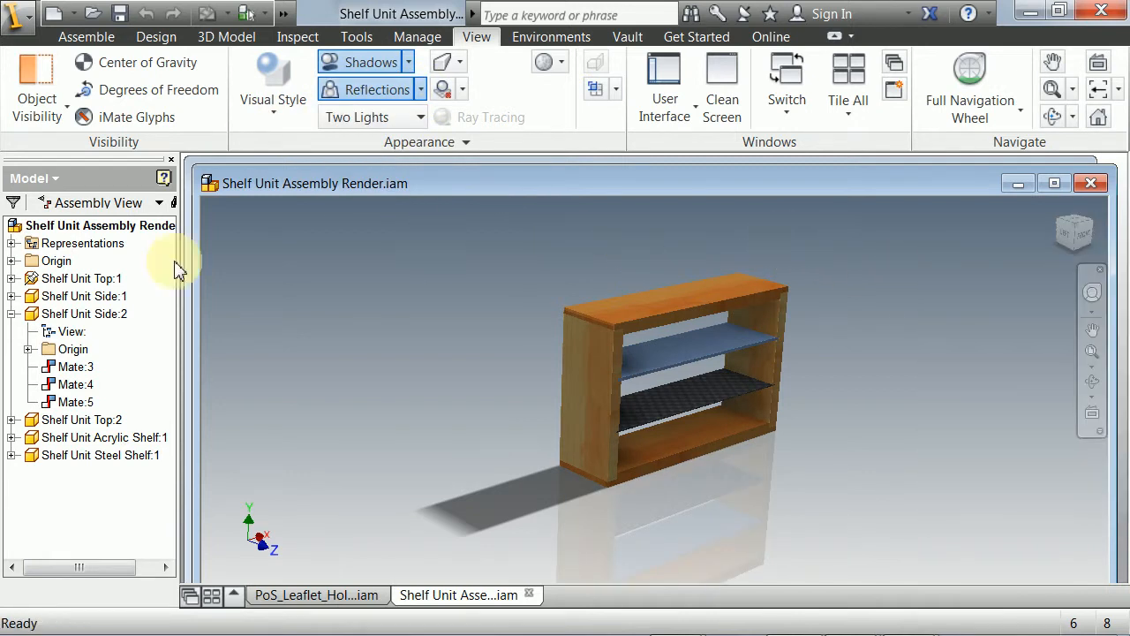
Step: Enter the Inventor Studio environment, expand the cameras list and open the Render Image settings
left_click(548, 39)
left_click(29, 86)
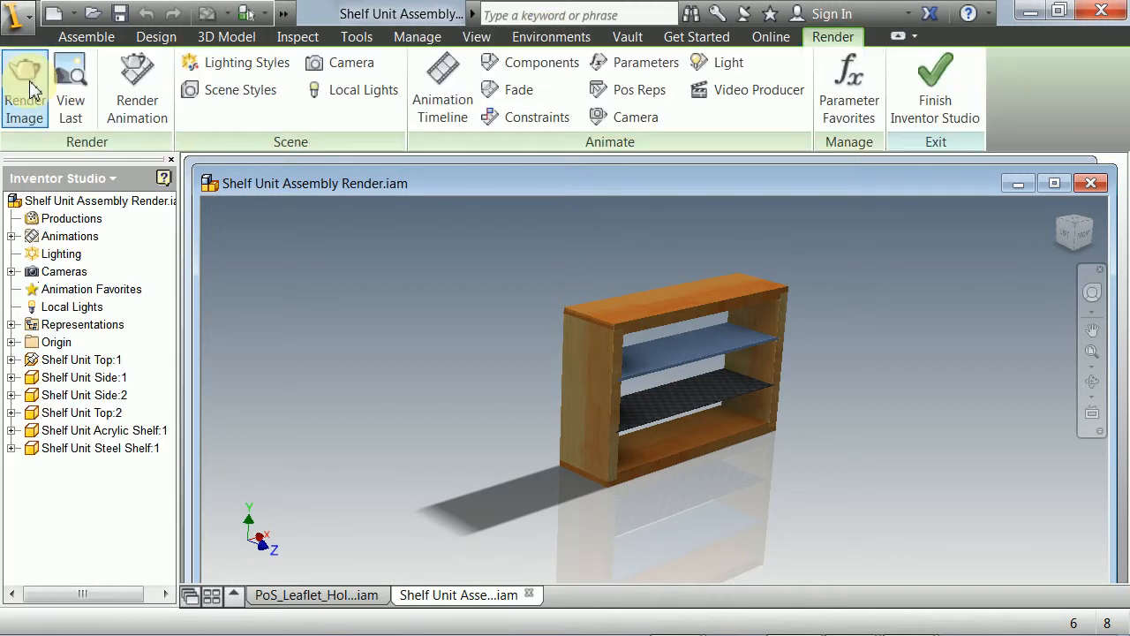
left_click(10, 271)
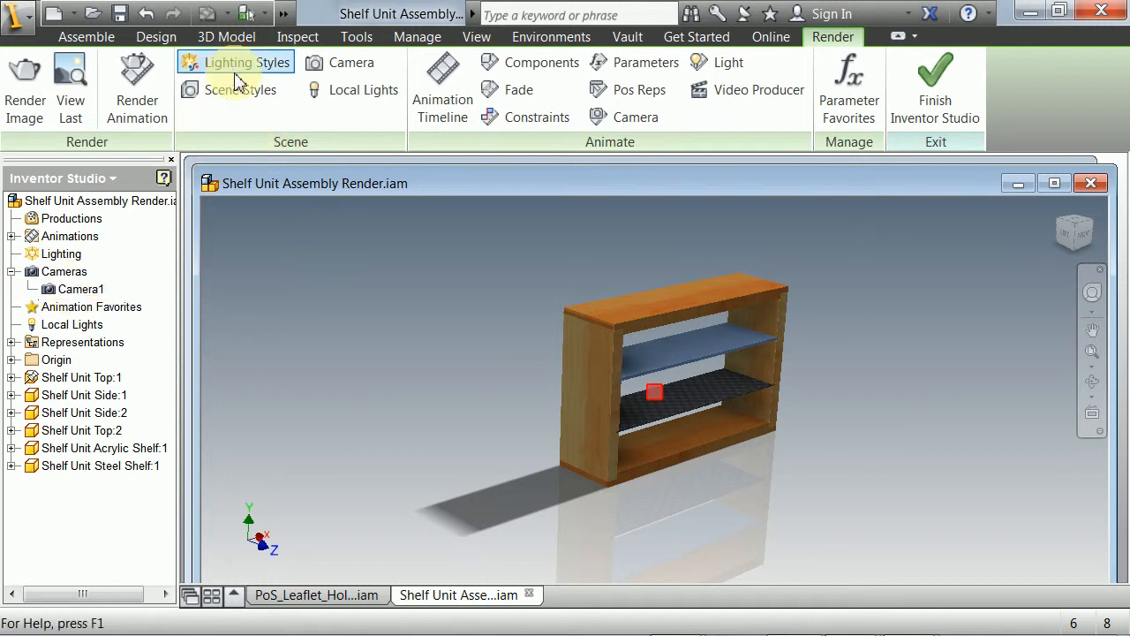
left_click(22, 84)
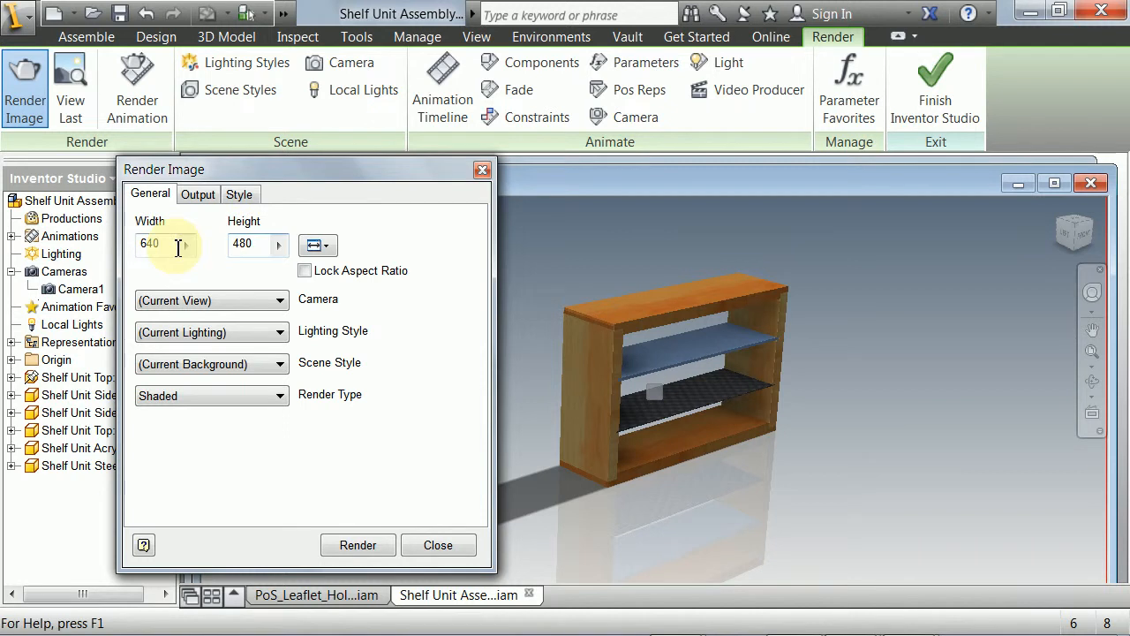
Step: Try the 1024 x 768 preset and a custom size of 1280 x 720 for the rendered image
left_click(318, 245)
left_click(362, 356)
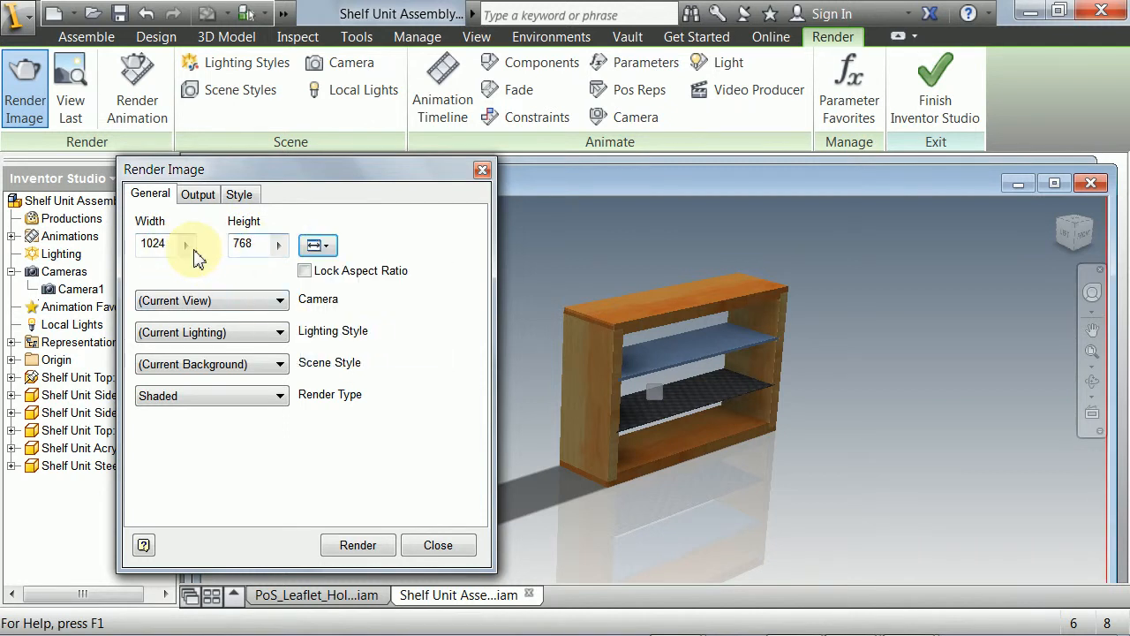
double_click(153, 244)
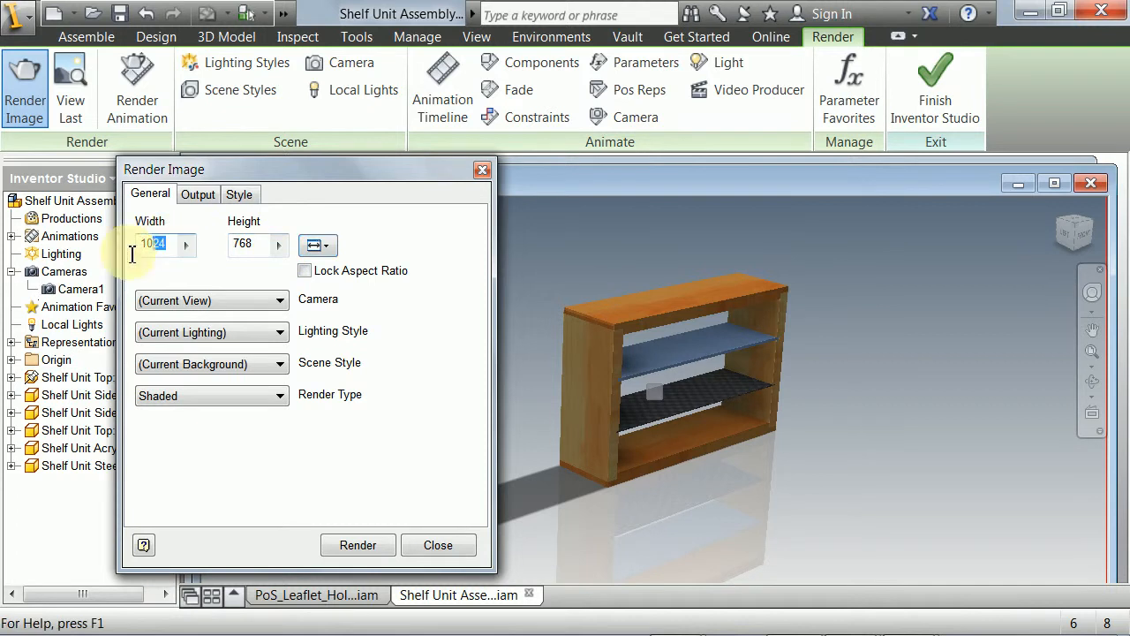
type("128")
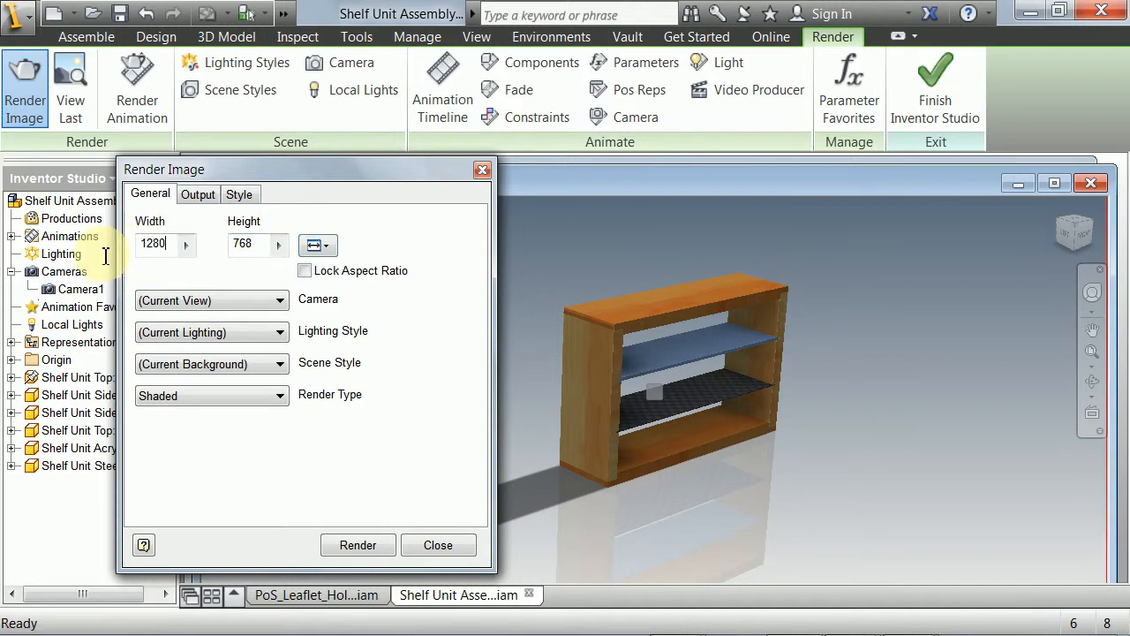
type("0")
key("Tab")
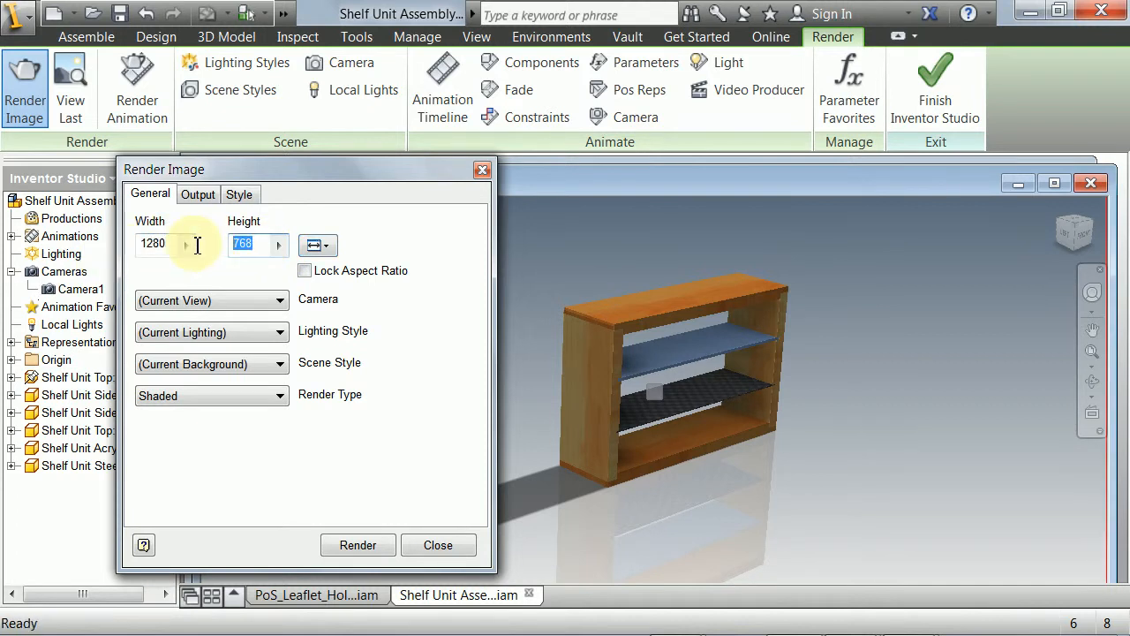
type("720")
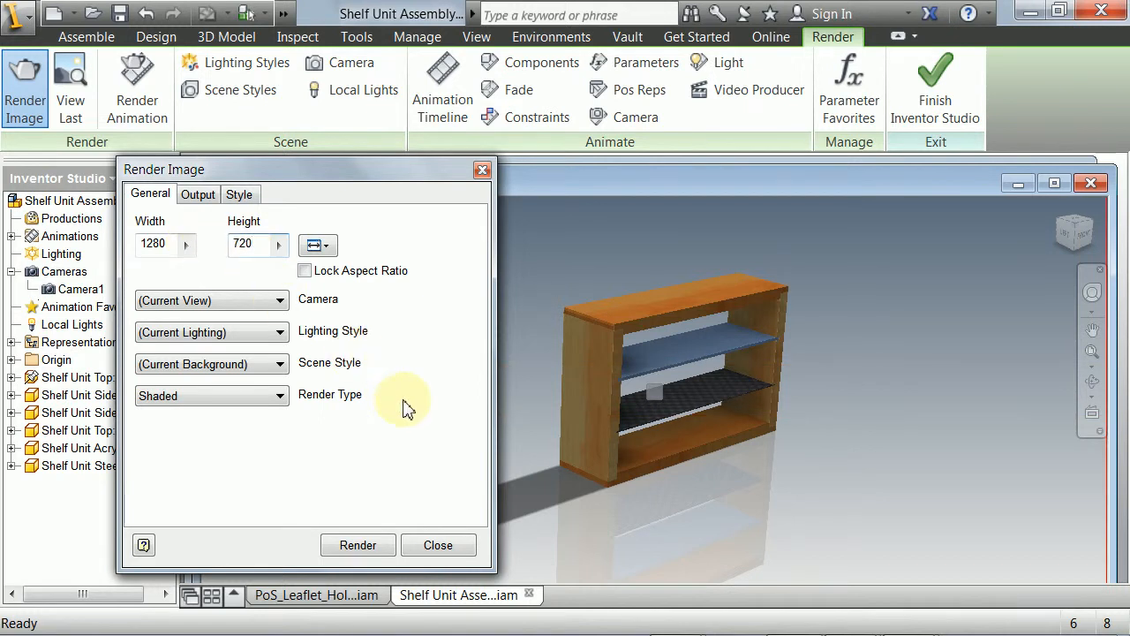
Step: Render the shelf unit from Camera1 at the 800 x 600 preset size
left_click(318, 245)
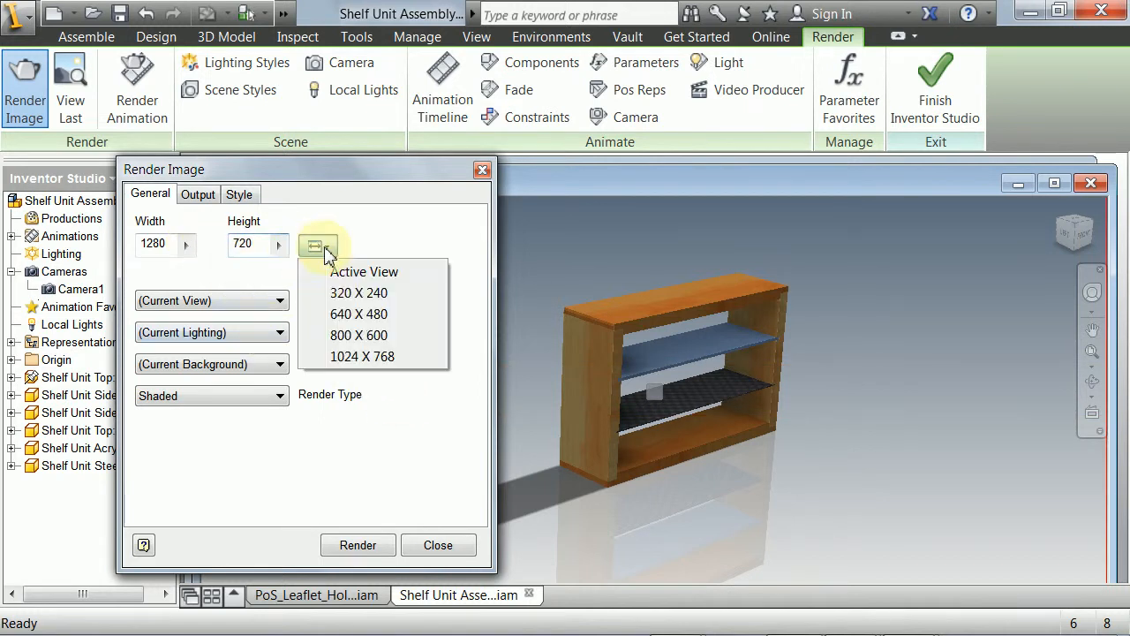
left_click(357, 336)
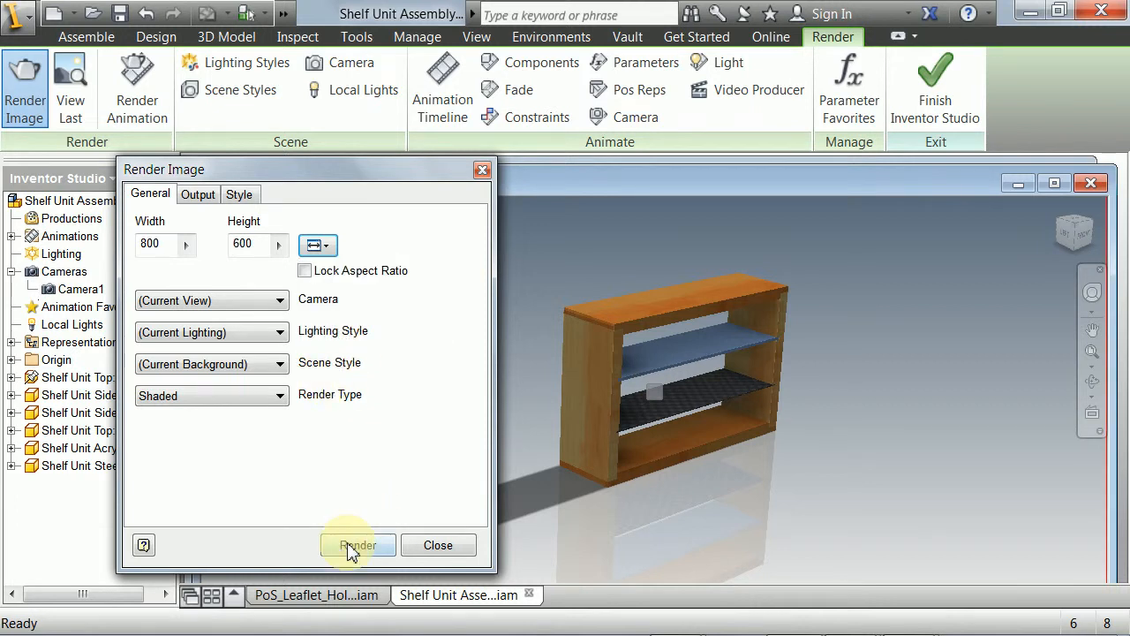
left_click_drag(244, 173, 242, 162)
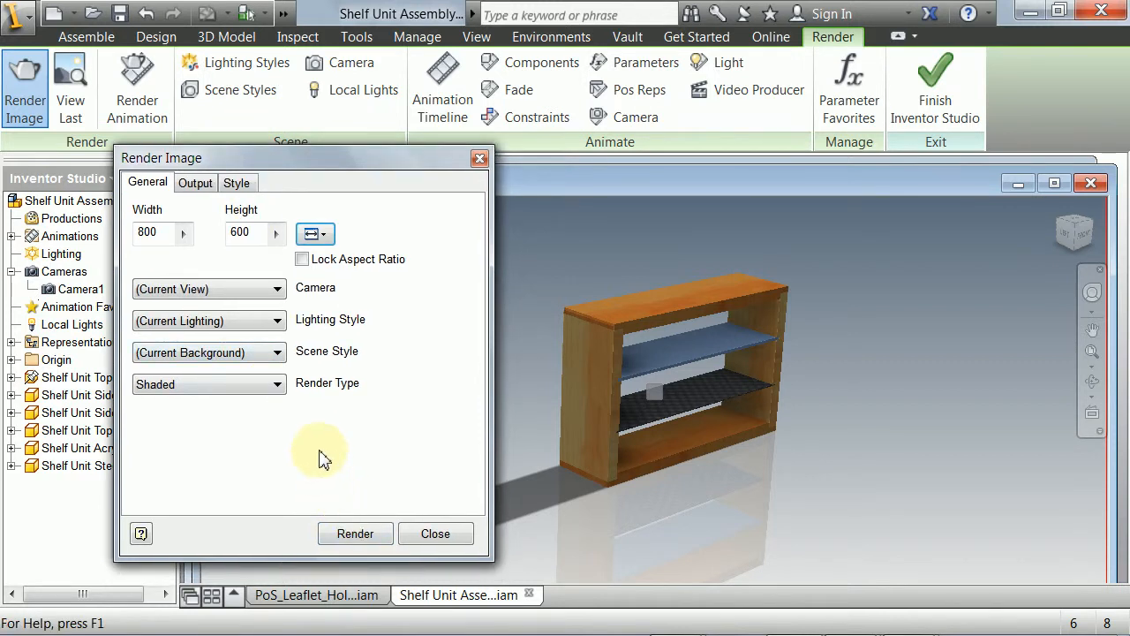
left_click(189, 291)
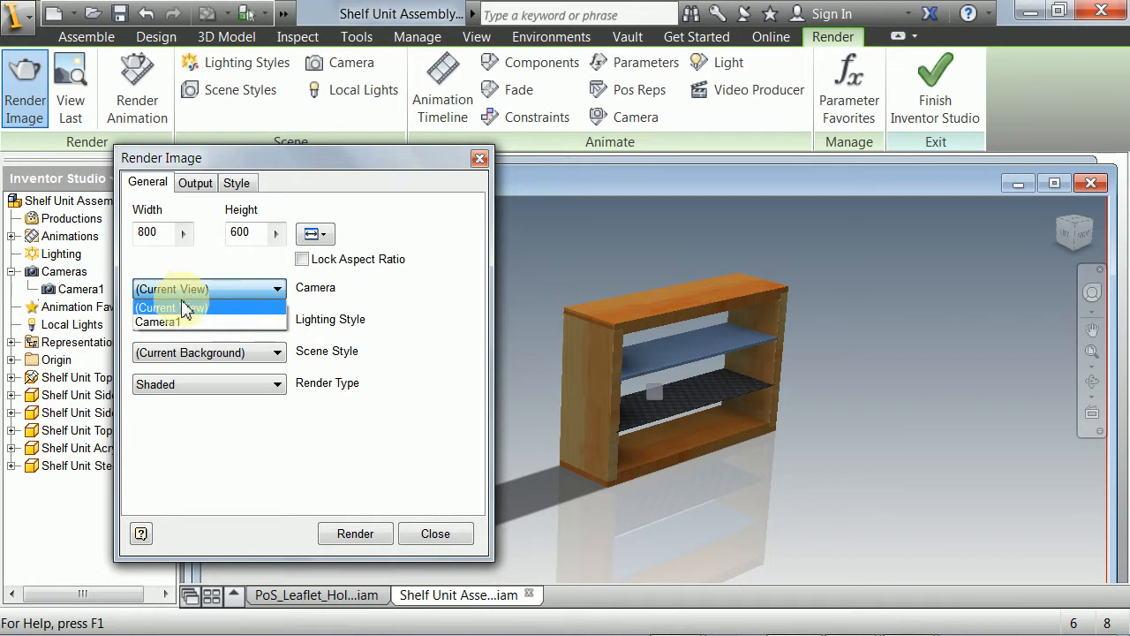
left_click(172, 324)
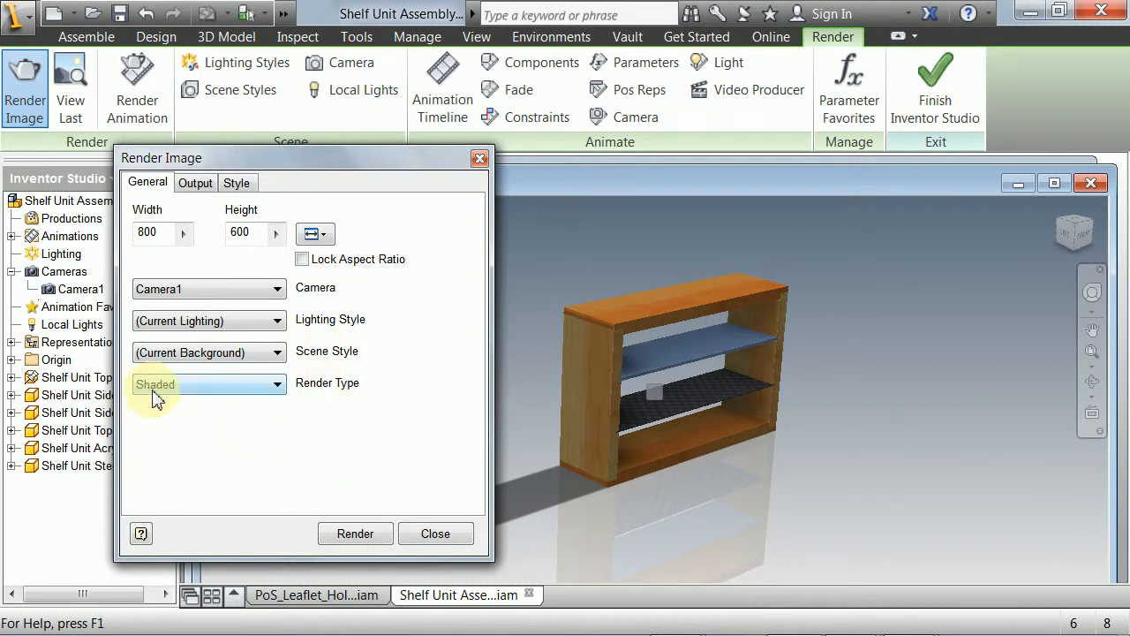
left_click(349, 534)
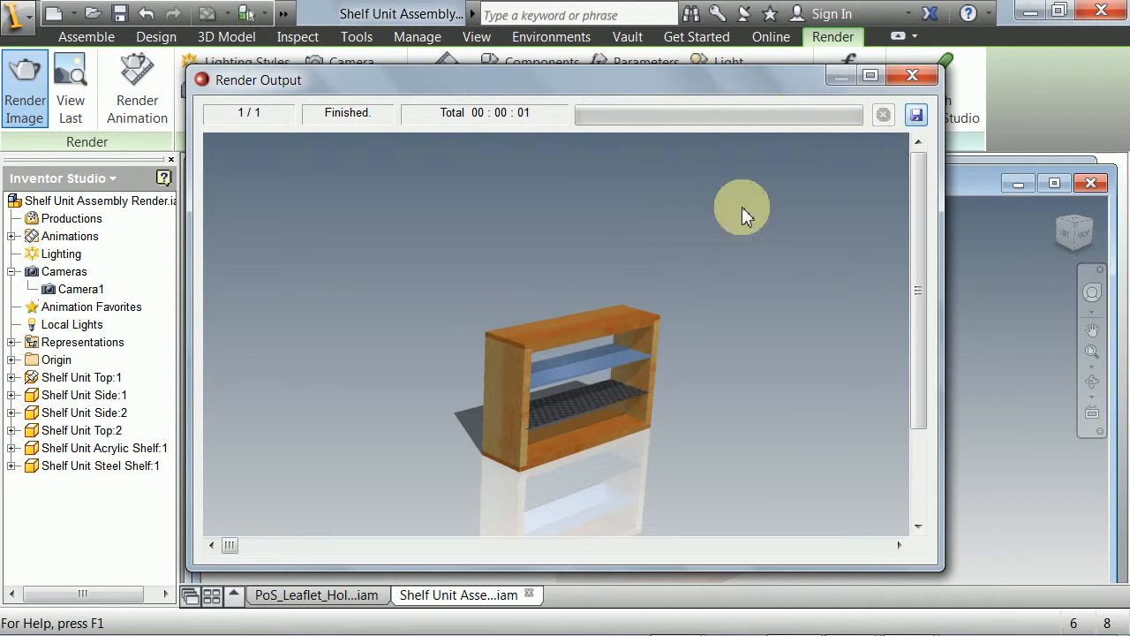
Step: Save the rendered image as the JPEG file Shelf Unit Render 001.jpg in the Inventor folder
left_click(917, 116)
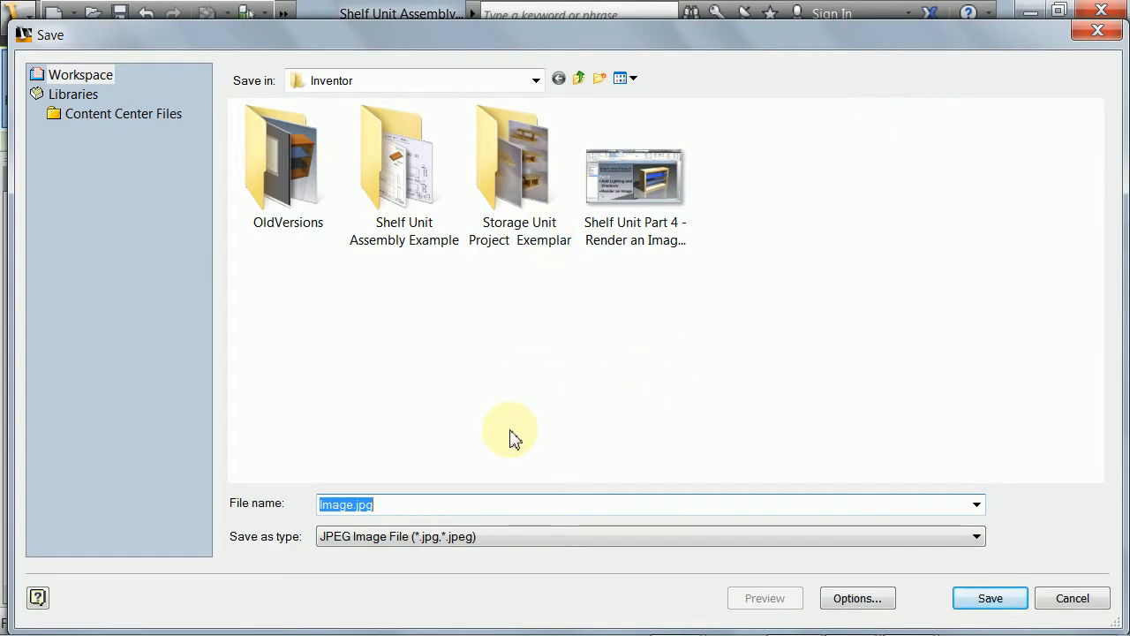
left_click(357, 504)
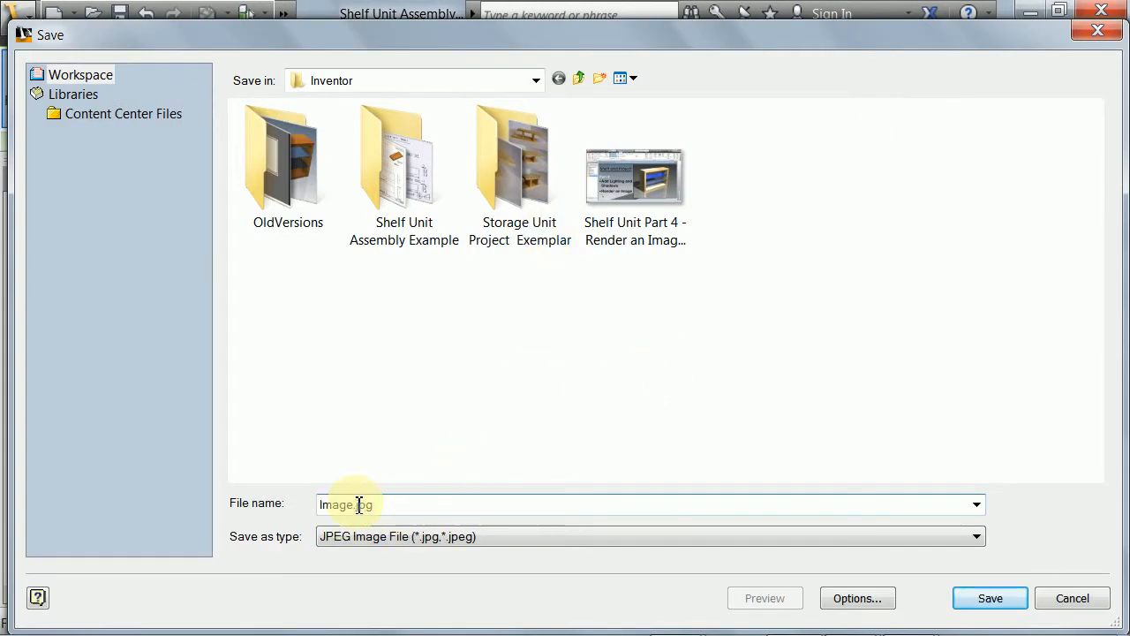
left_click_drag(356, 505, 294, 517)
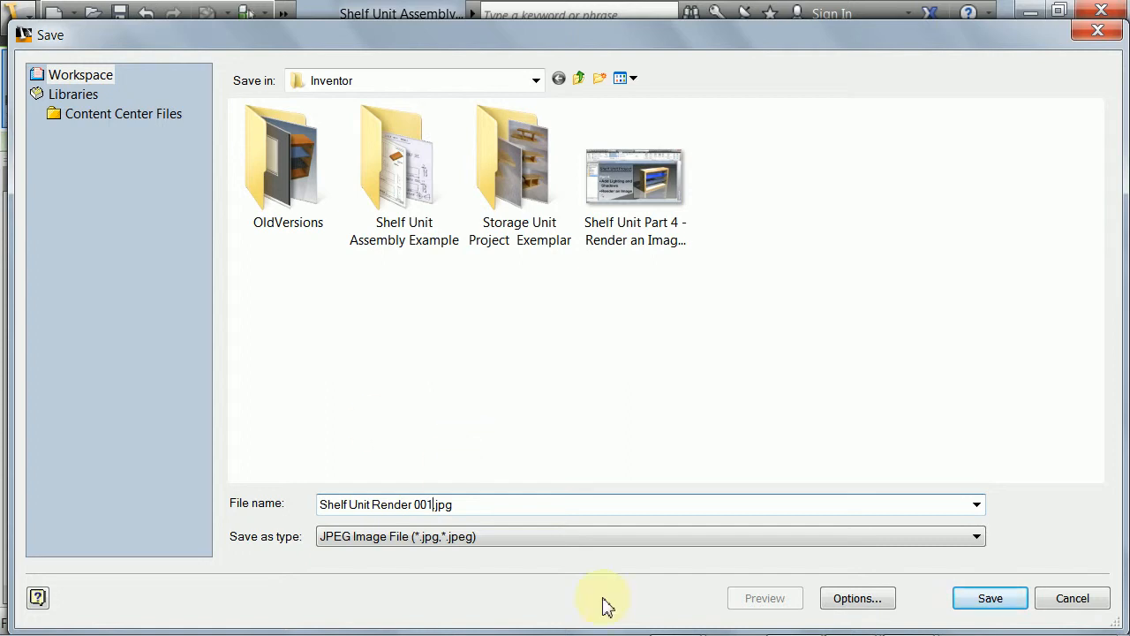
left_click(998, 601)
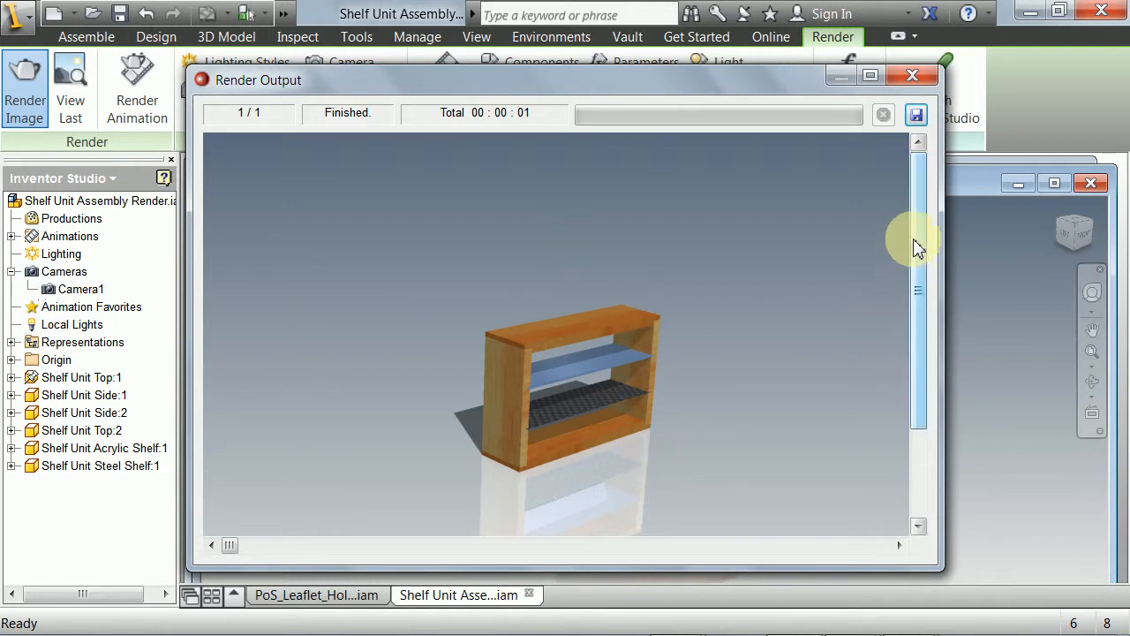
Step: Examine the lower part of the rendered image with its reflection, and close the render output
left_click_drag(915, 245, 904, 320)
left_click_drag(616, 99, 606, 141)
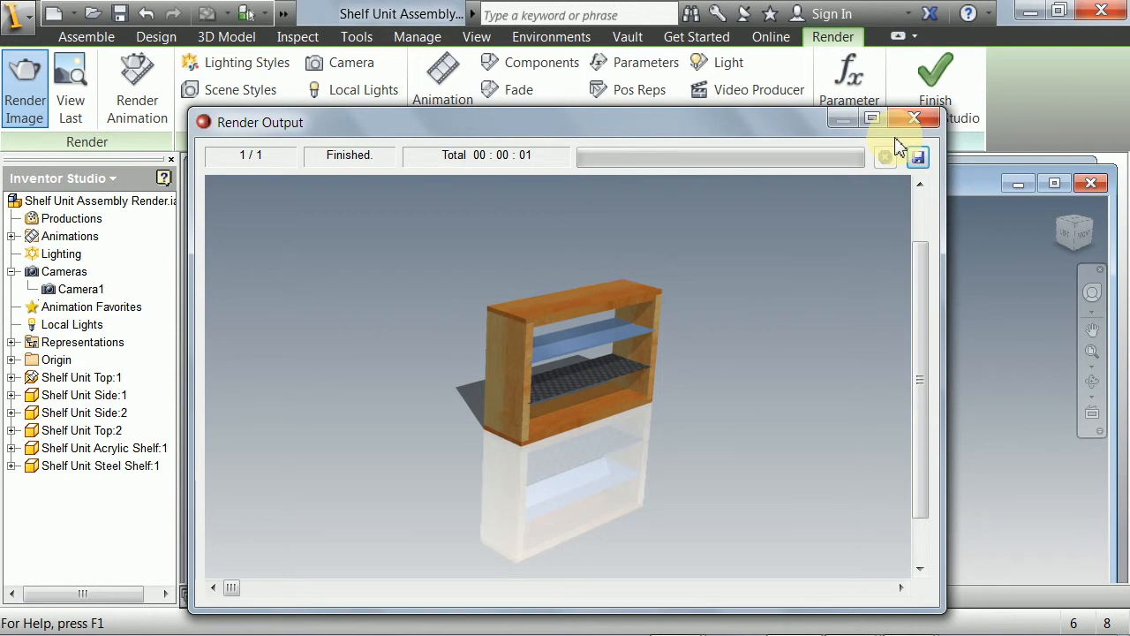
left_click(914, 120)
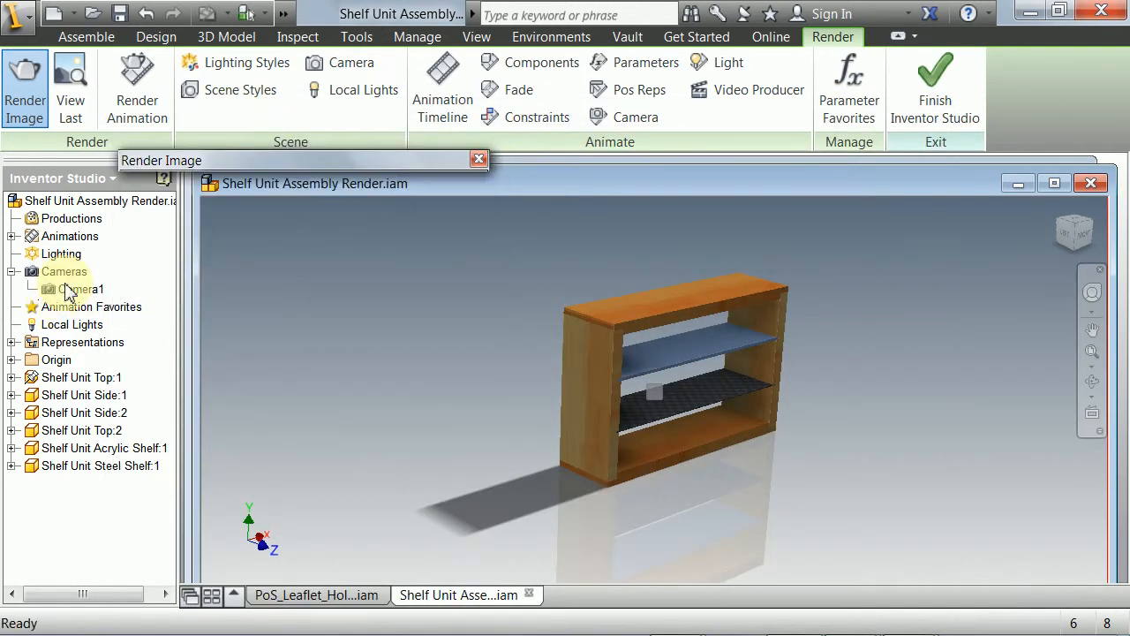
Step: Examine the shelf unit and the camera's frame in the assembly view from closer and farther away
left_click(1092, 353)
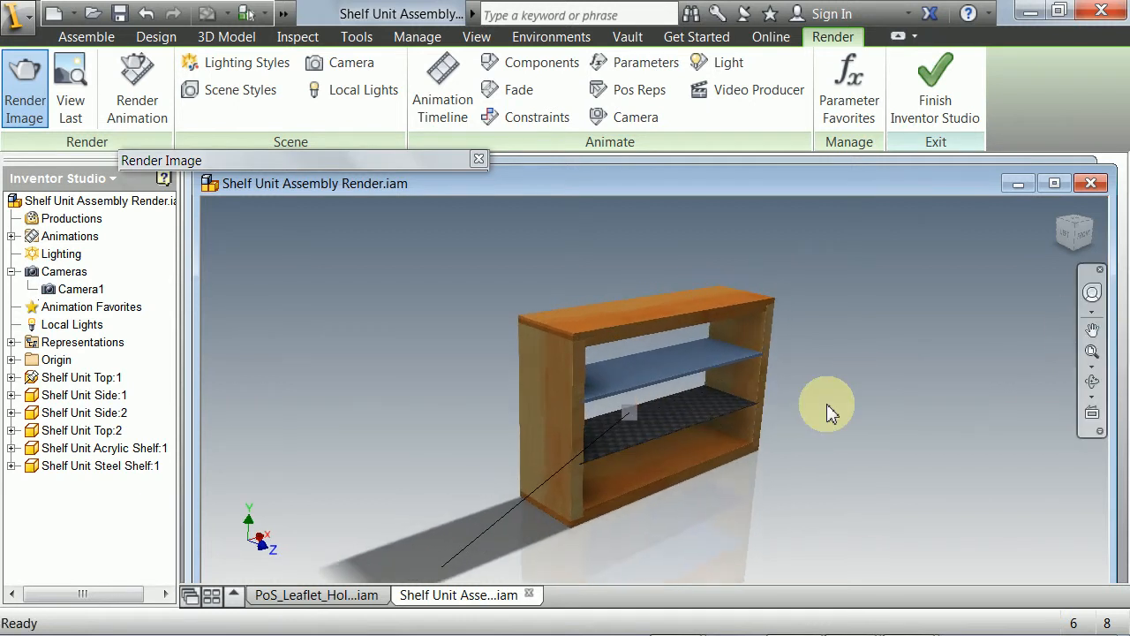
scroll(674, 413, "up", 3)
scroll(675, 414, "down", 4)
scroll(676, 414, "down", 2)
scroll(676, 414, "up", 5)
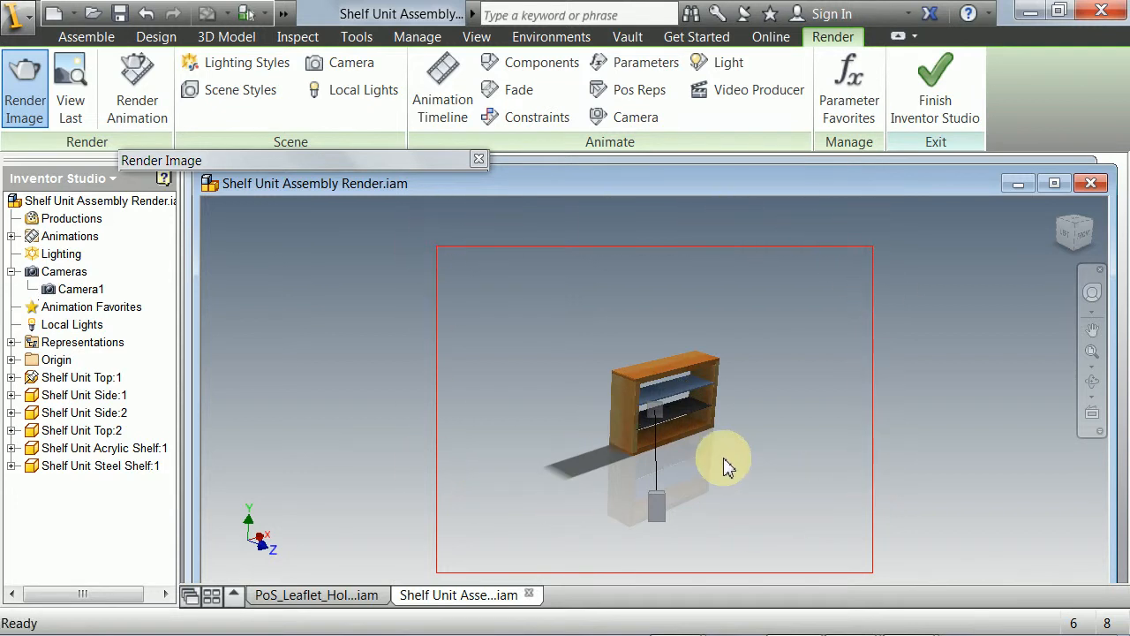
scroll(1066, 369, "down", 3)
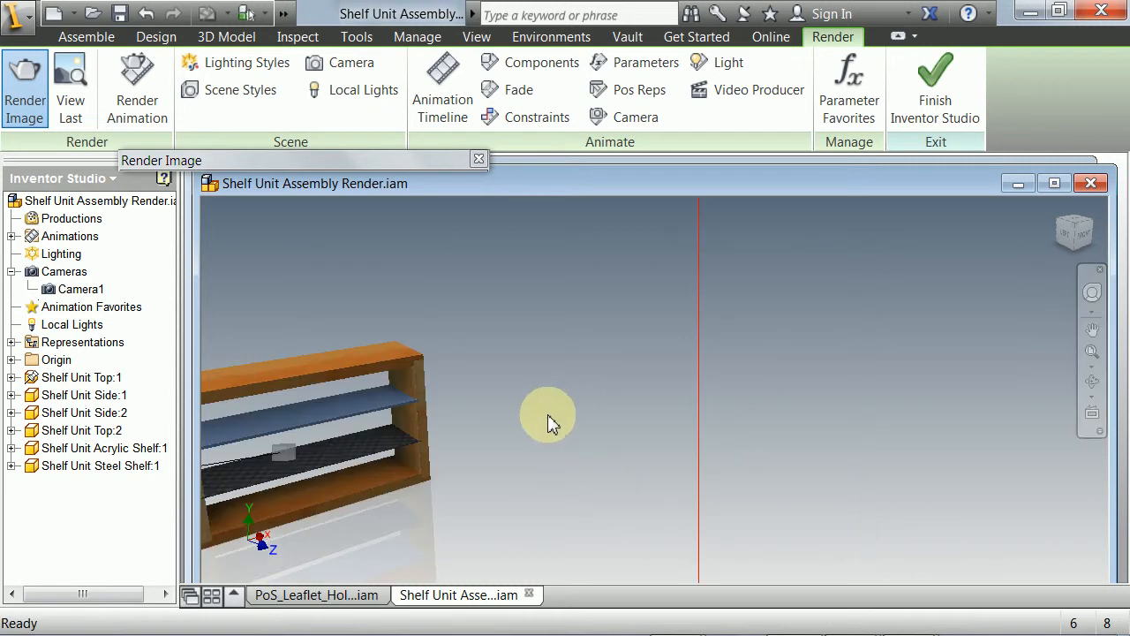
scroll(541, 417, "up", 2)
middle_click_drag(544, 417, 723, 356)
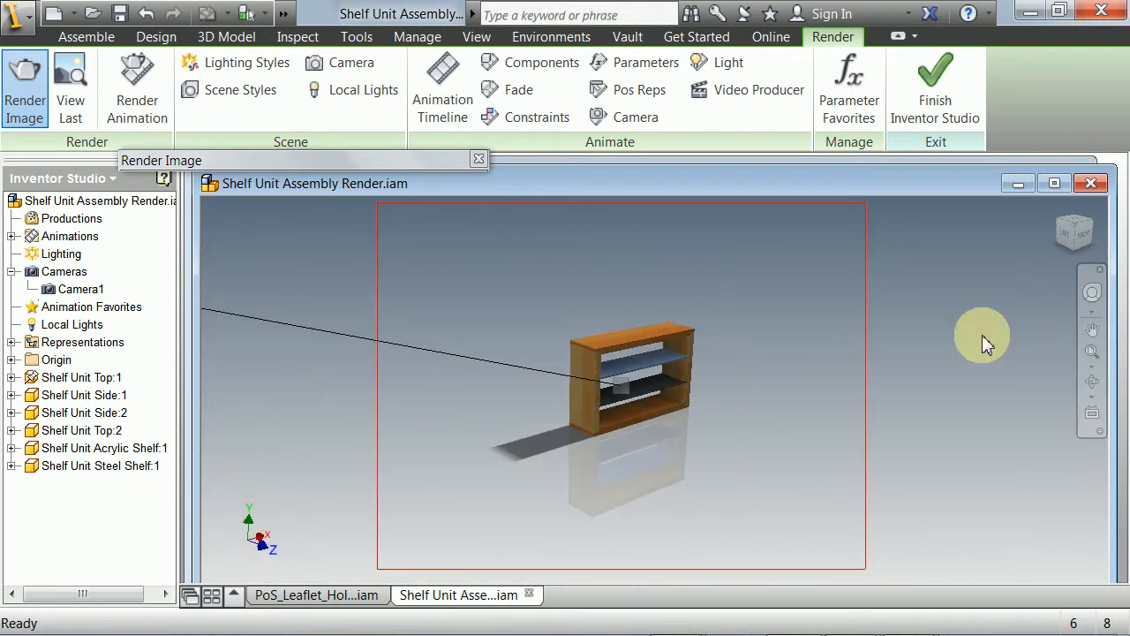
left_click(1092, 293)
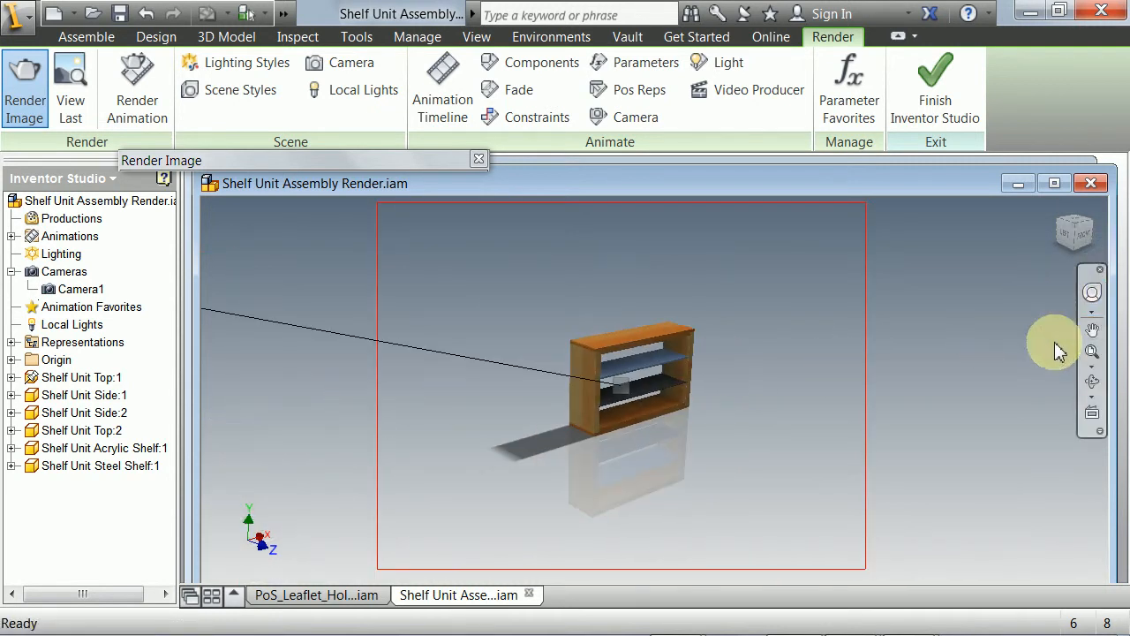
left_click(1093, 329)
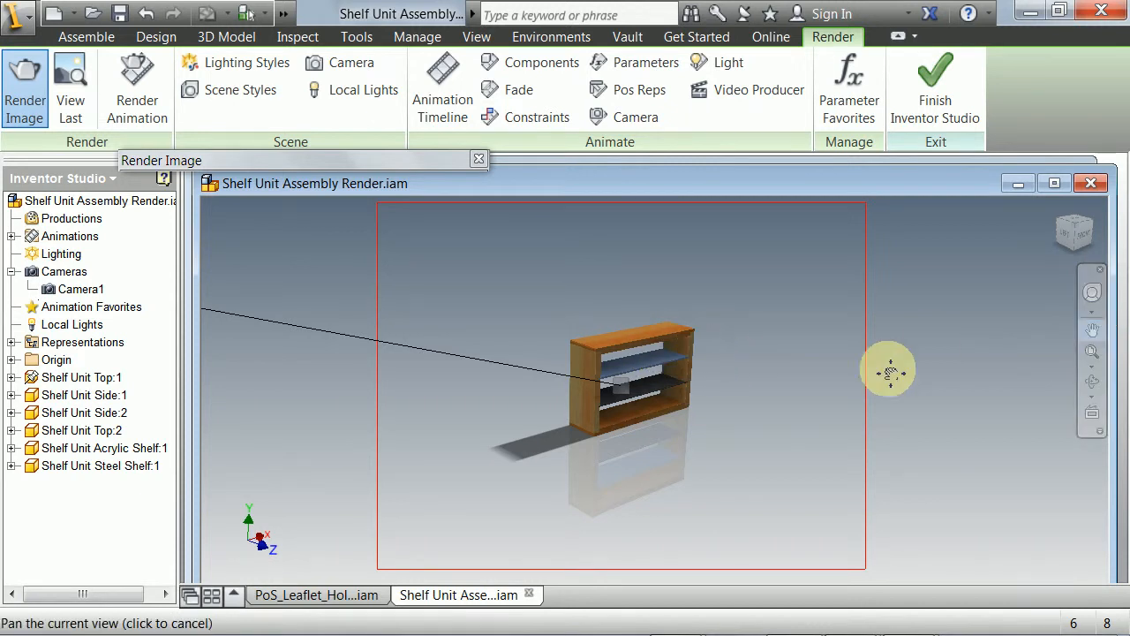
key("Escape")
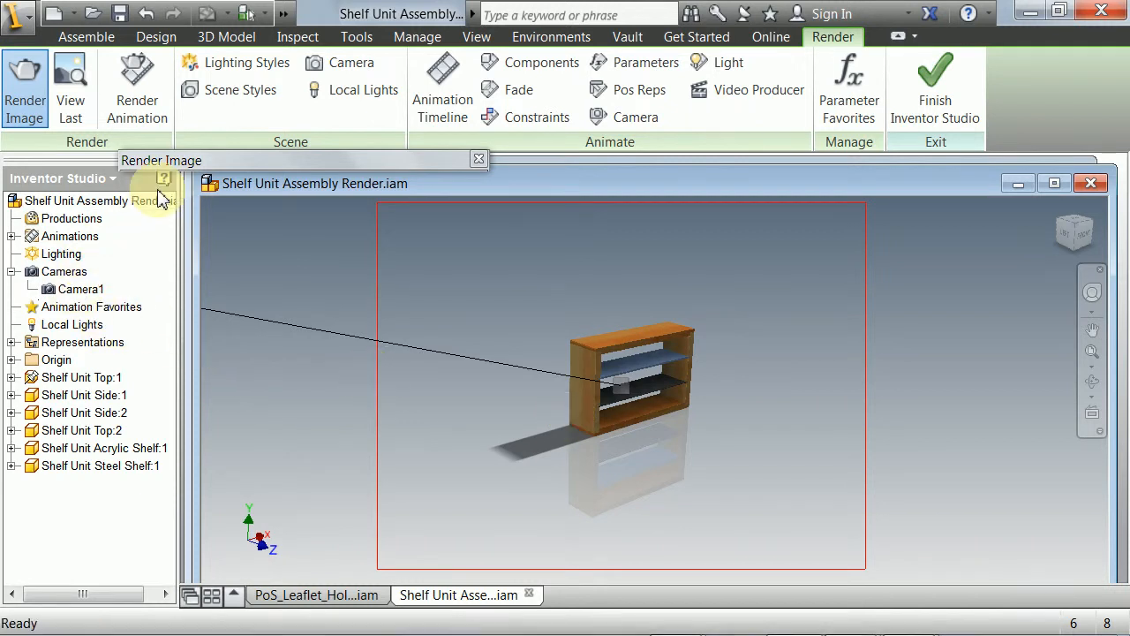
Step: Open the lighting styles and examine the East, North, South and West spotlights of Blue Hue Lighting around the shelf unit
left_click(231, 67)
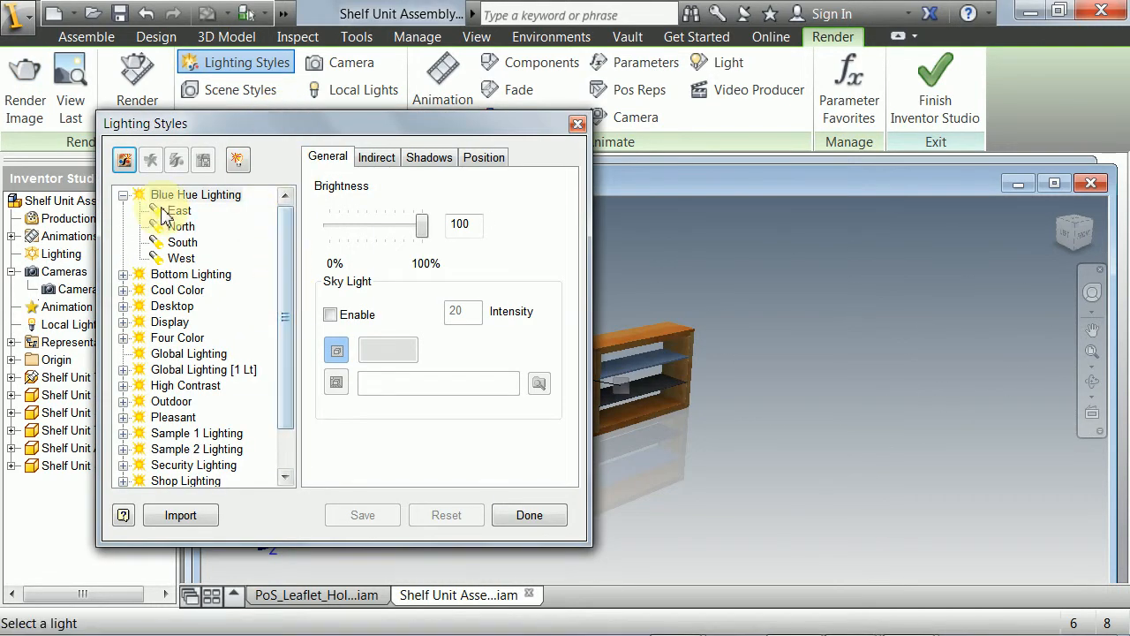
left_click_drag(252, 126, 182, 156)
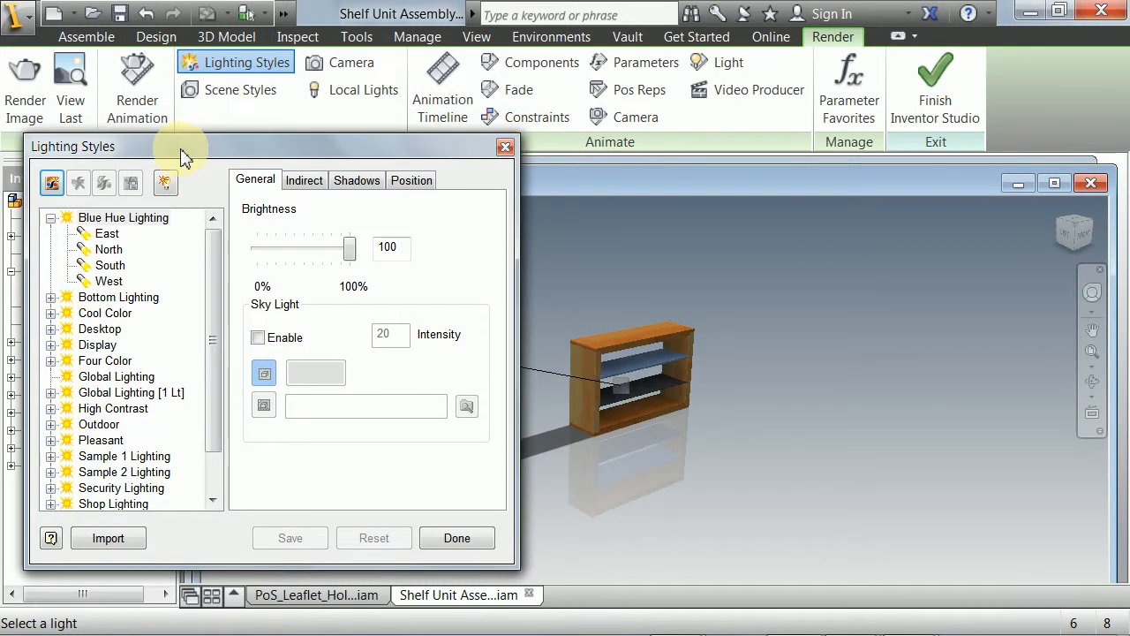
scroll(741, 380, "down", 5)
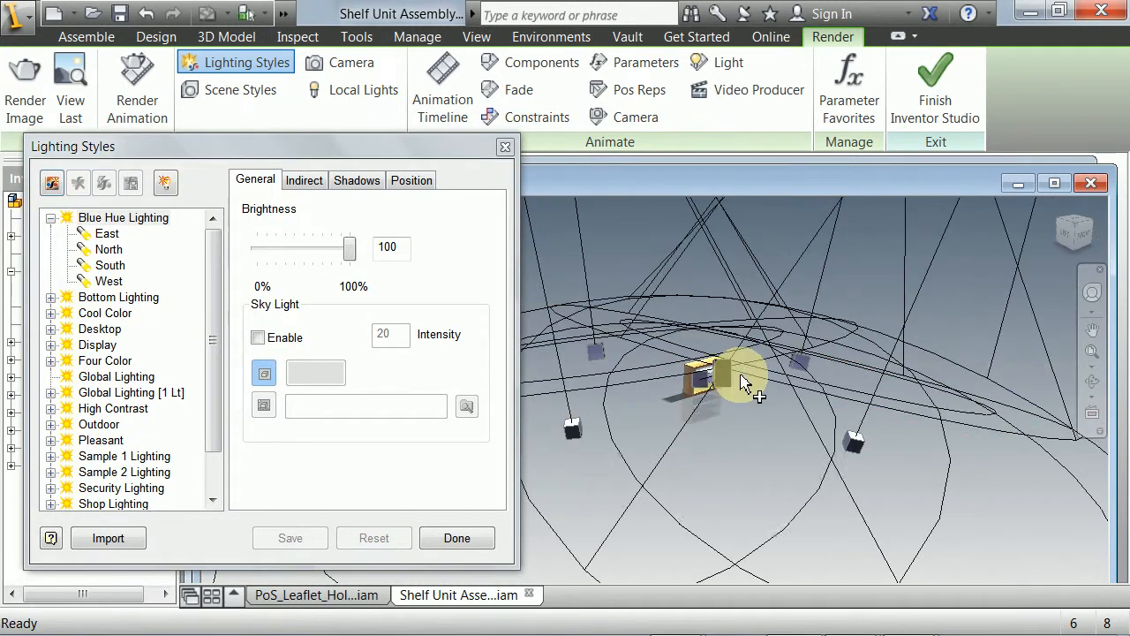
left_click(104, 237)
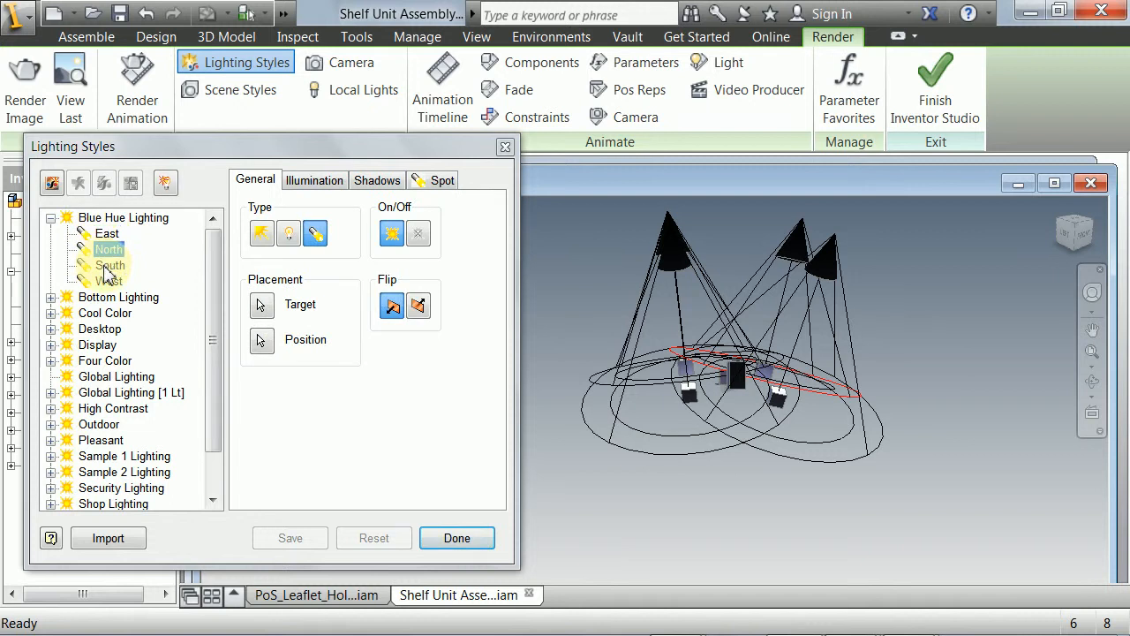
left_click(107, 281)
left_click(106, 250)
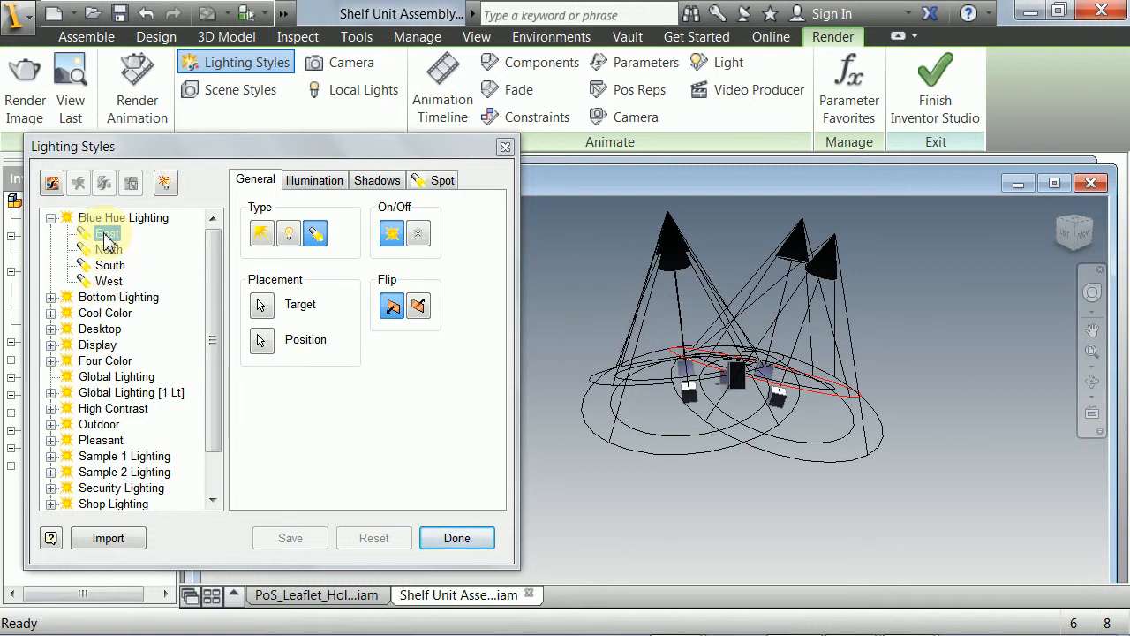
left_click(106, 236)
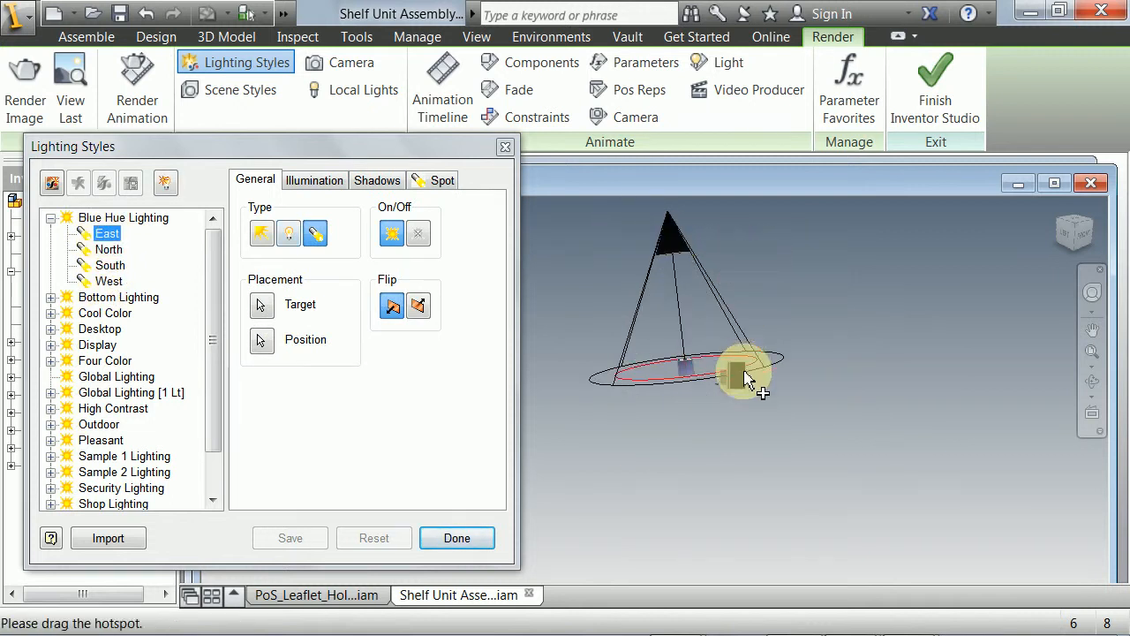
Step: Review the Desktop lighting style's lights, indirect light and shadow settings, and close the lighting styles
left_click(99, 315)
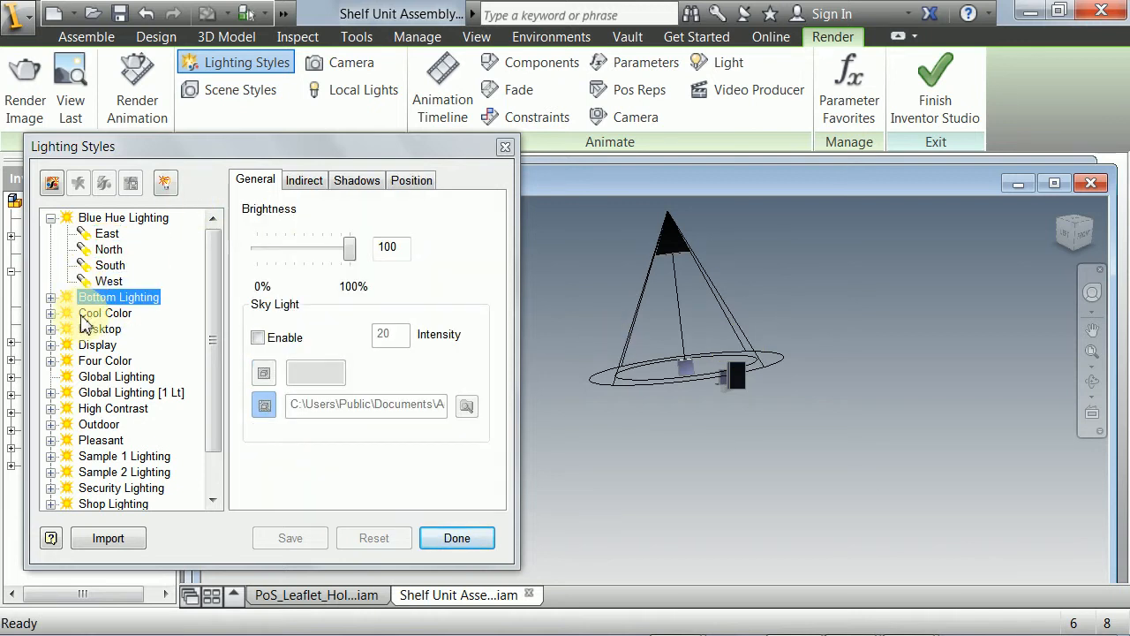
left_click(72, 329)
left_click(50, 329)
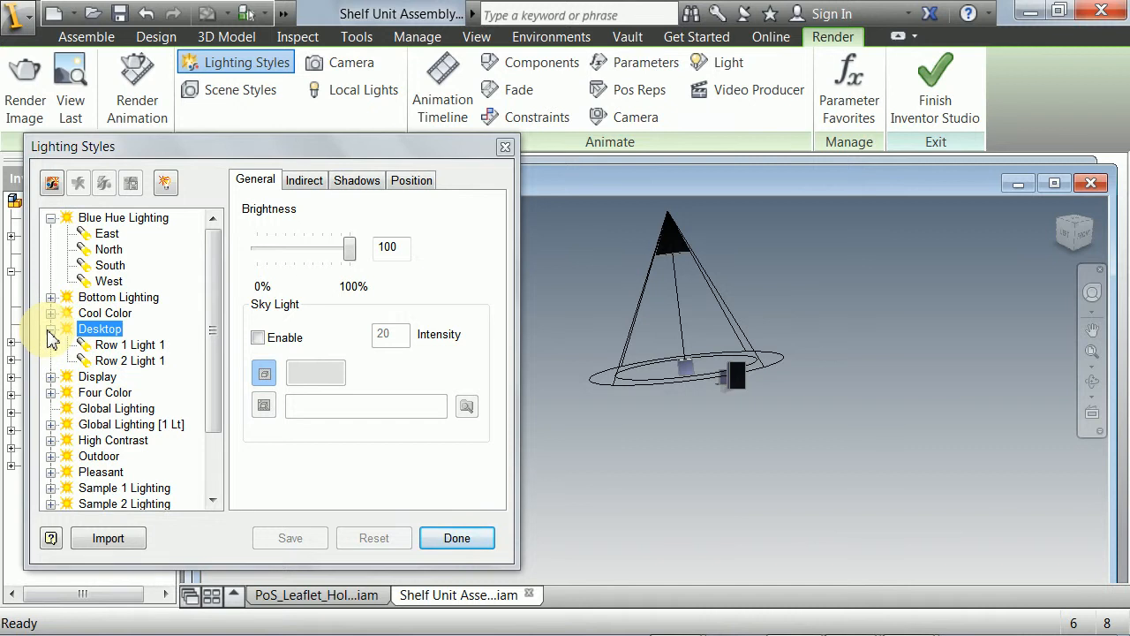
left_click(51, 329)
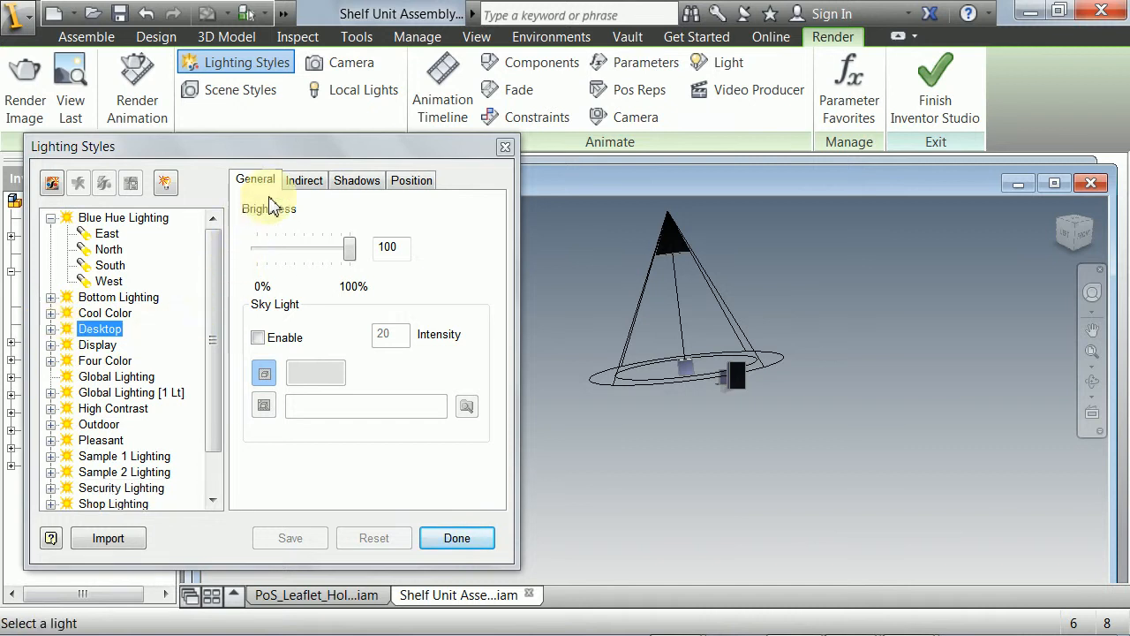
left_click(304, 181)
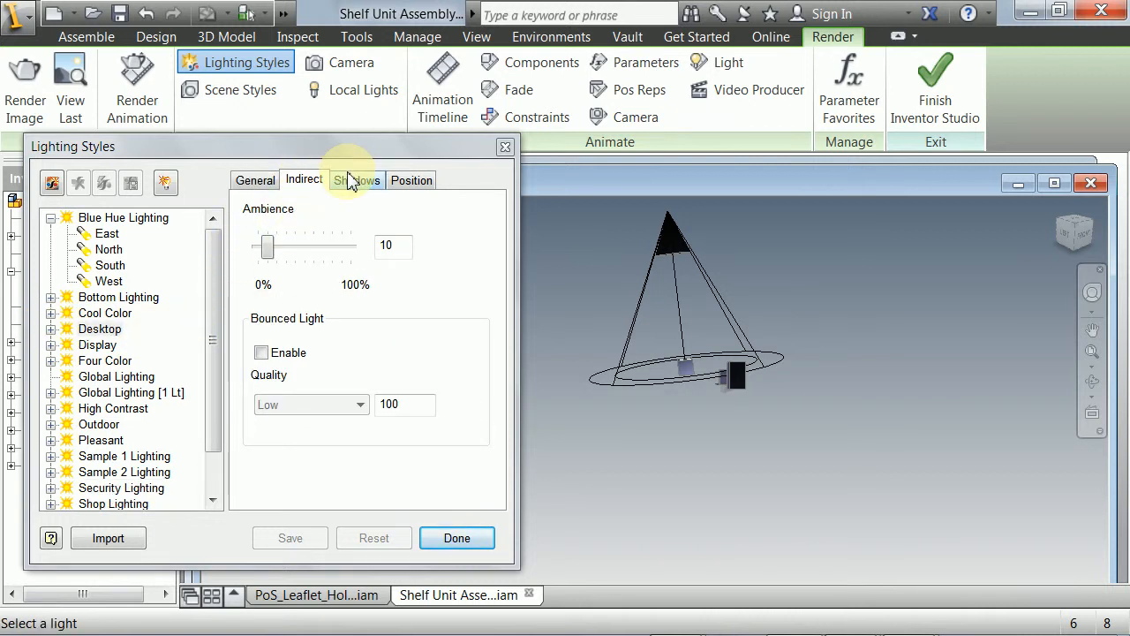
left_click(356, 180)
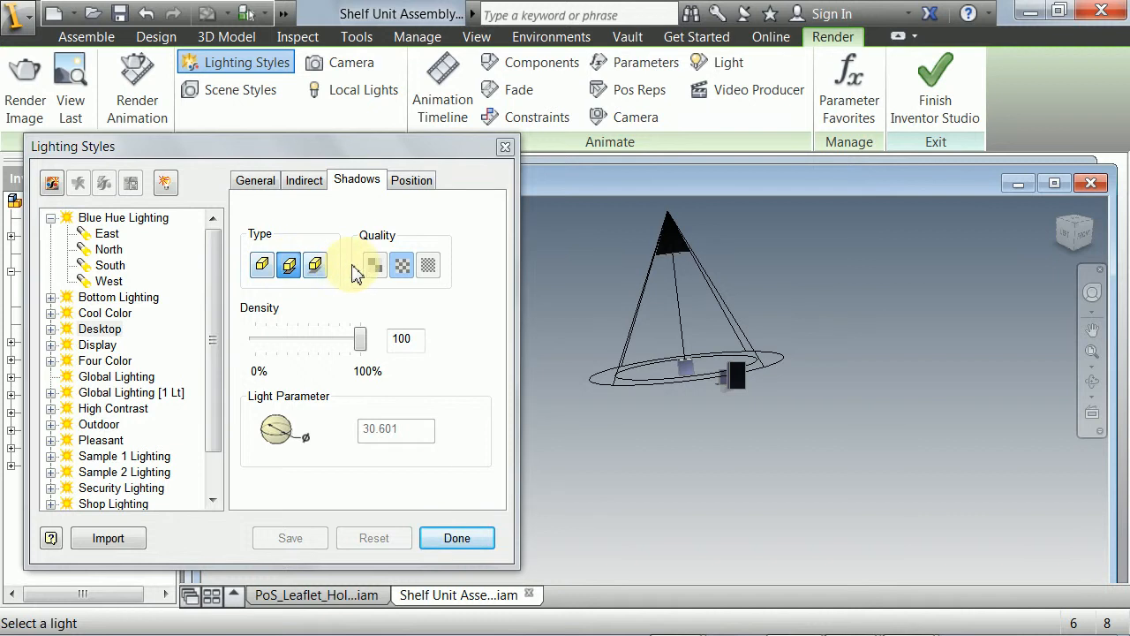
left_click(292, 267)
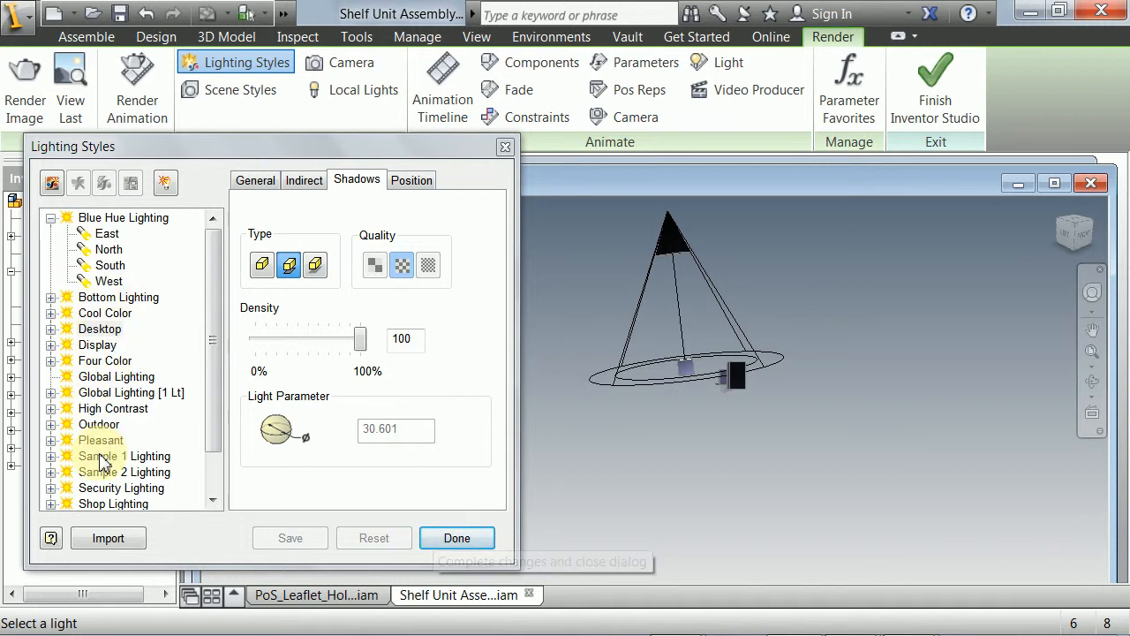
left_click(106, 361)
left_click(456, 538)
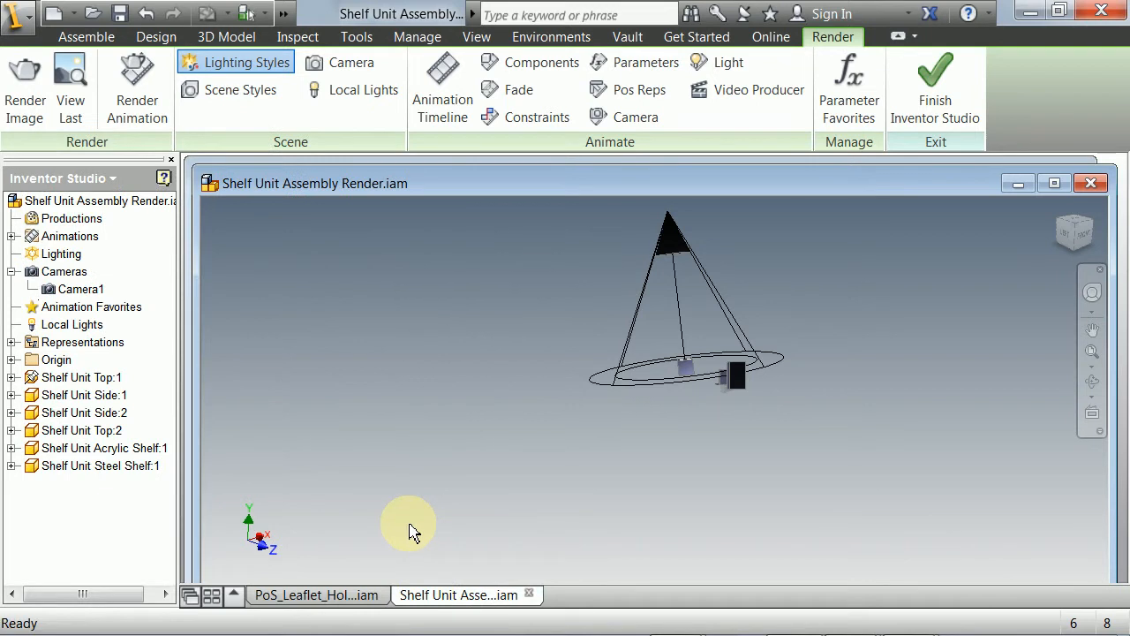
Step: Set the assembly view to match Camera1
right_click(72, 296)
left_click(452, 319)
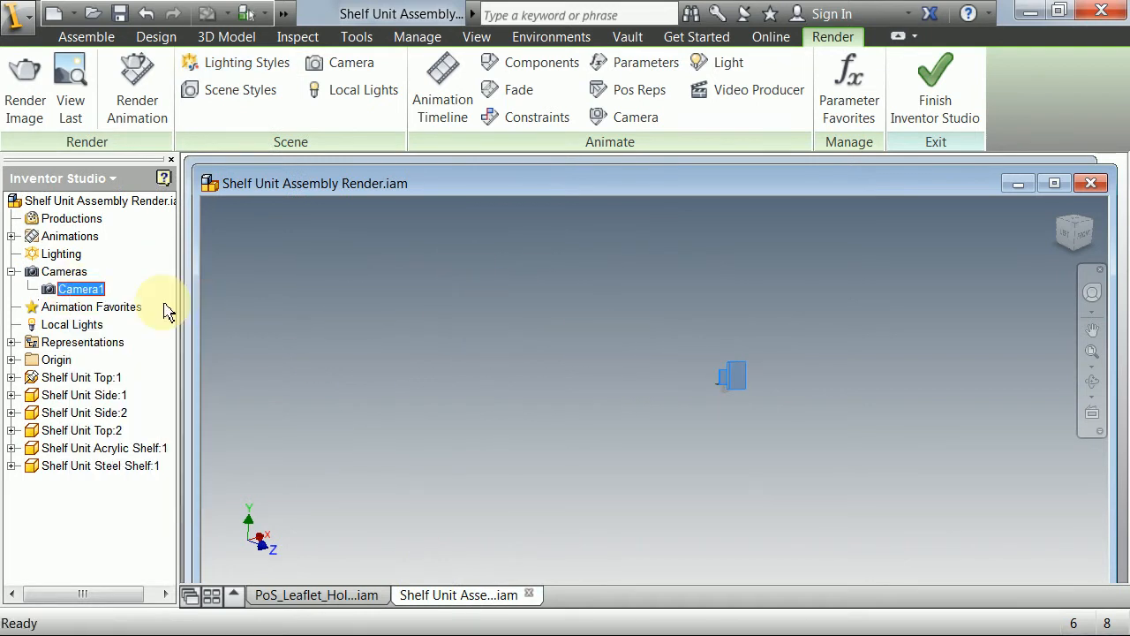
right_click(56, 298)
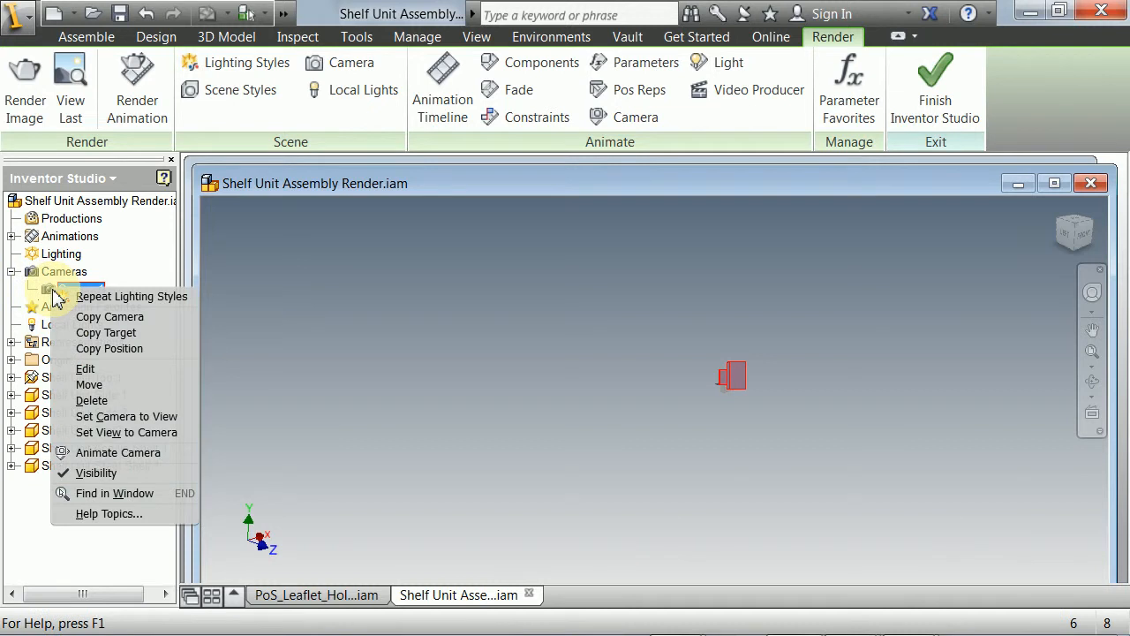
left_click(117, 432)
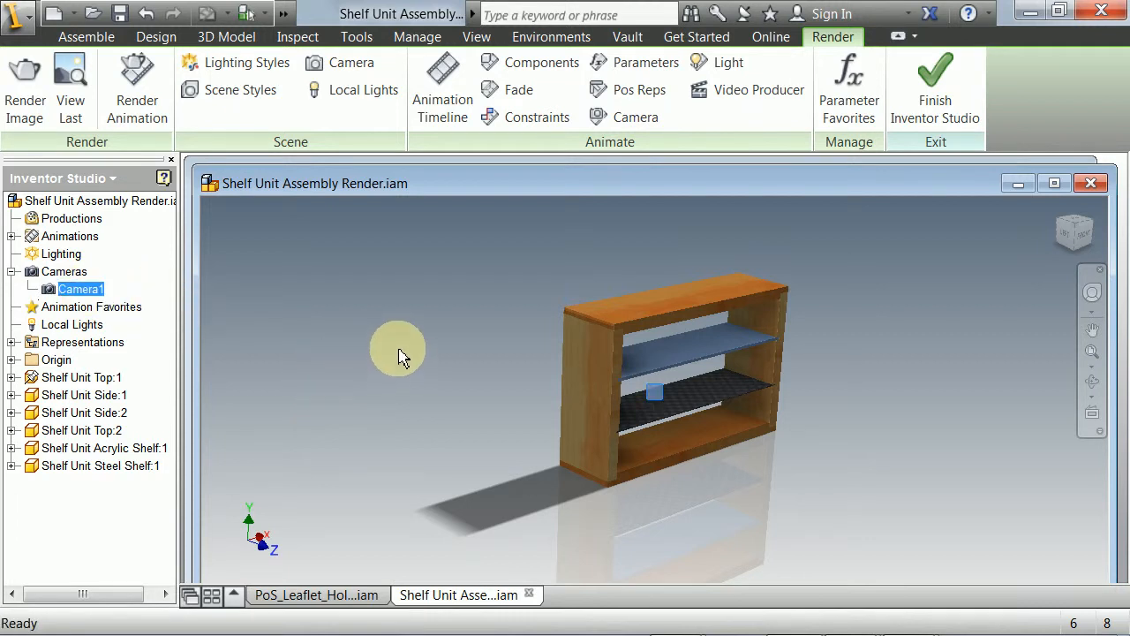
Step: Start a new image render from Camera1 and choose the Four Color lighting style
left_click(26, 111)
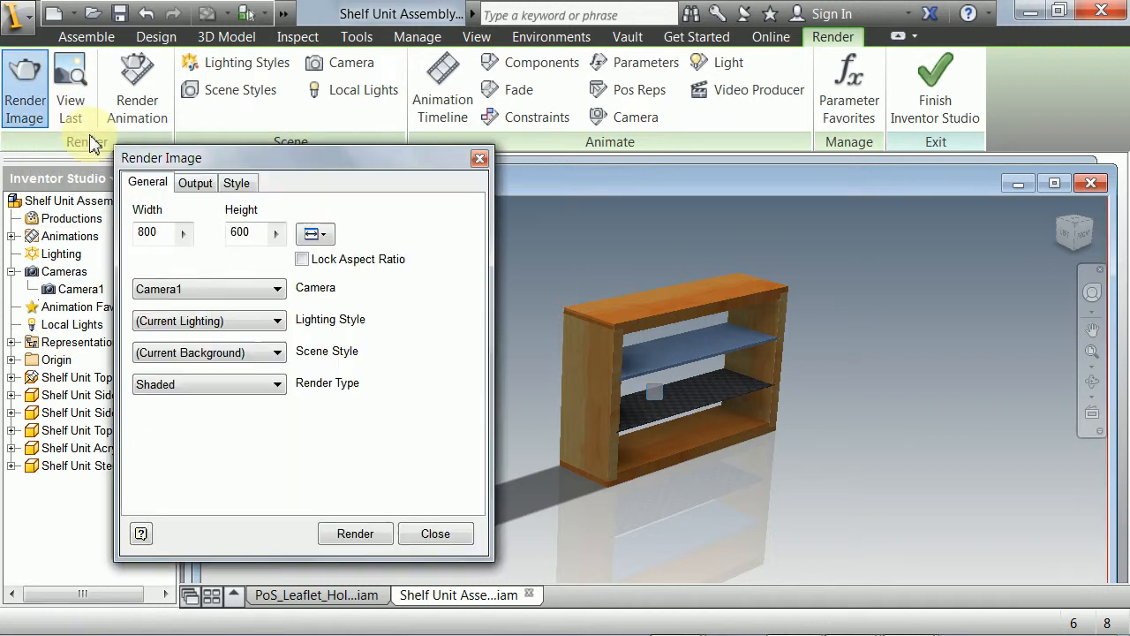
left_click(201, 323)
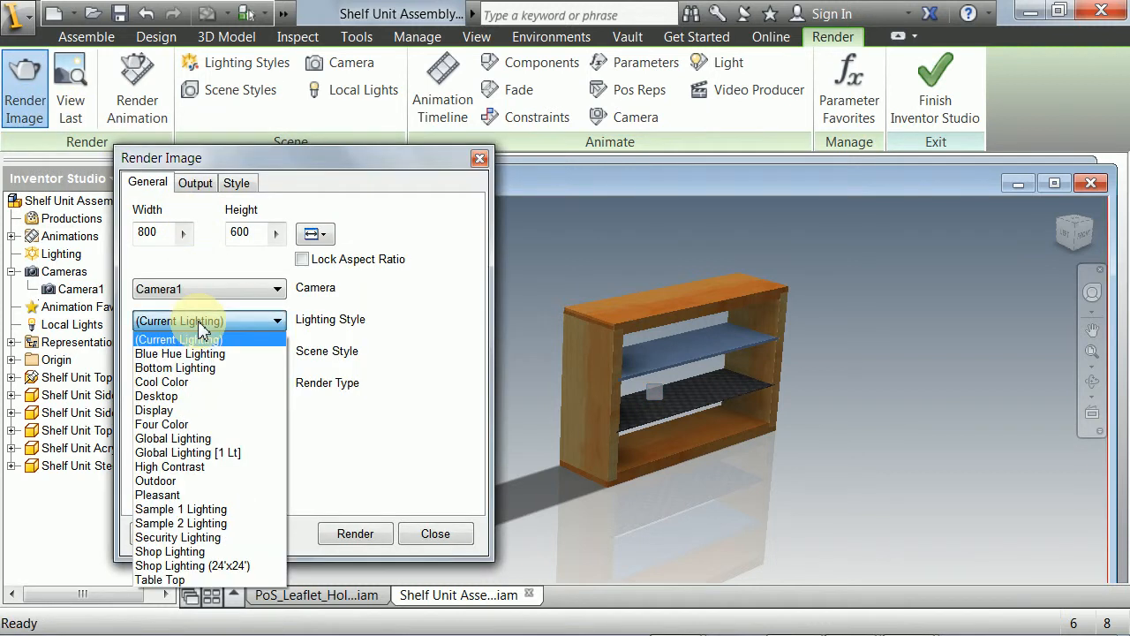
left_click(167, 427)
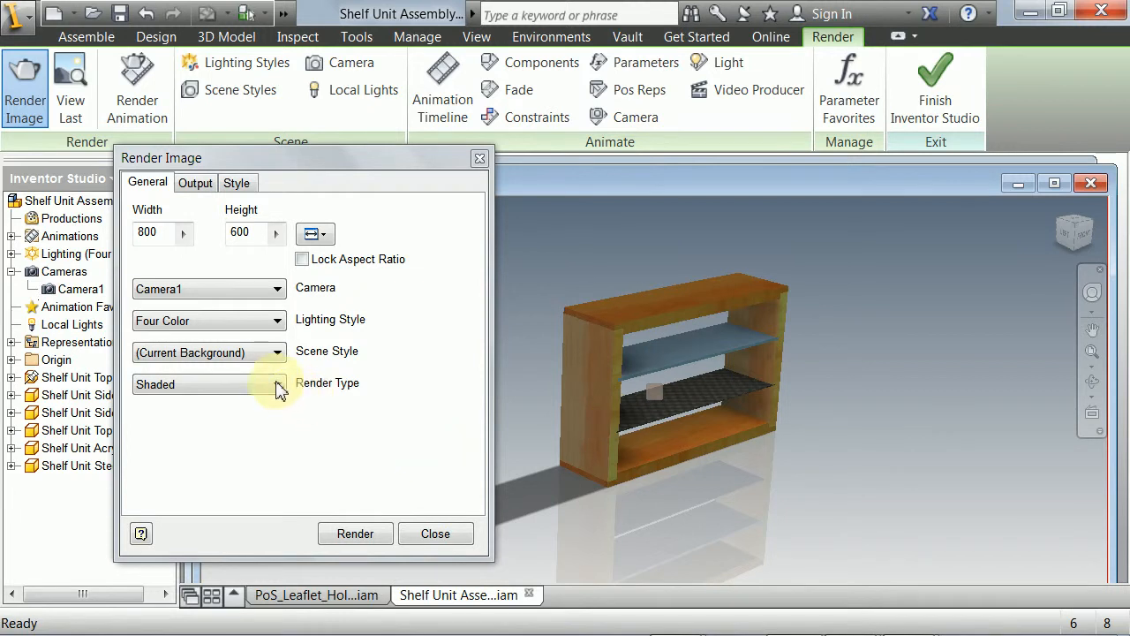
Step: Set the render output to save as Shelf Unit Render 002.jpg in the Inventor folder, and render the image
left_click(196, 183)
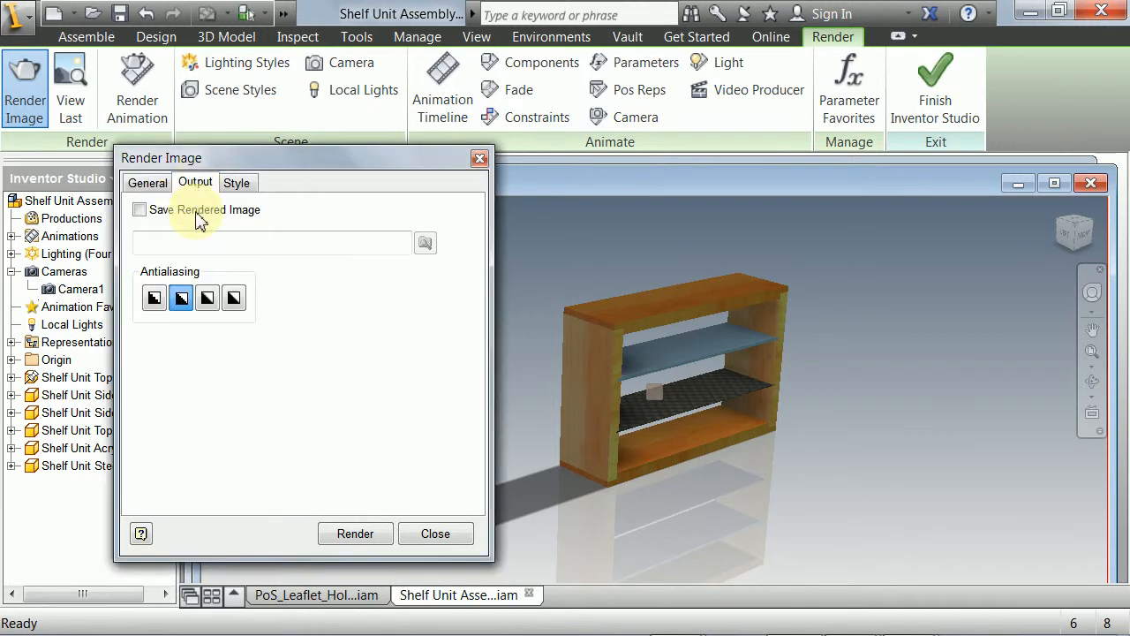
left_click(139, 212)
left_click(763, 196)
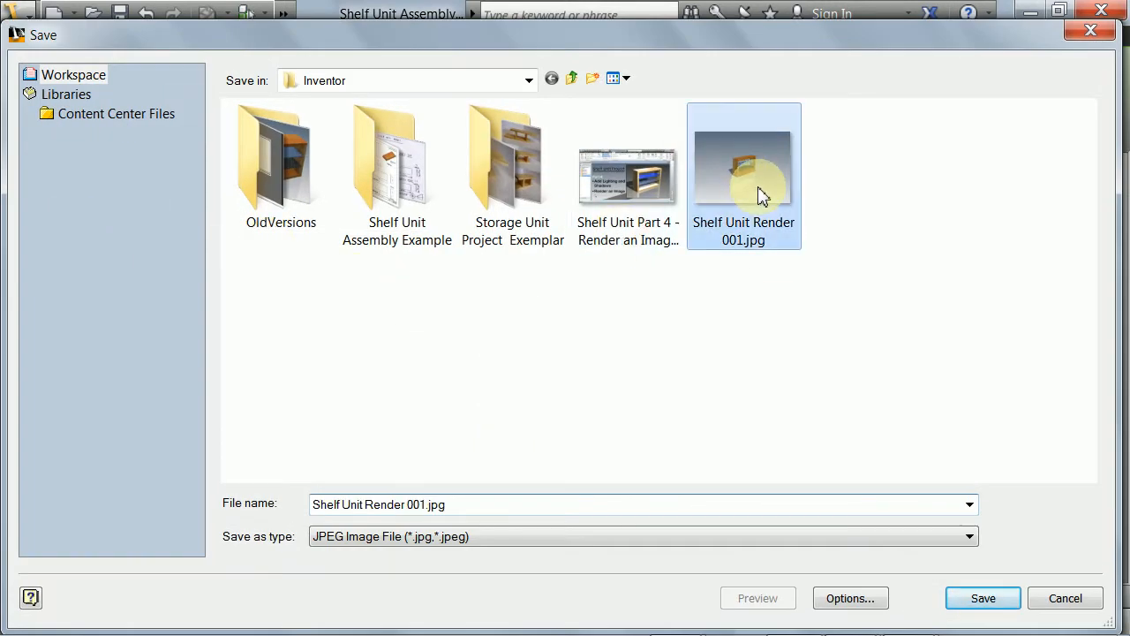
left_click(429, 506)
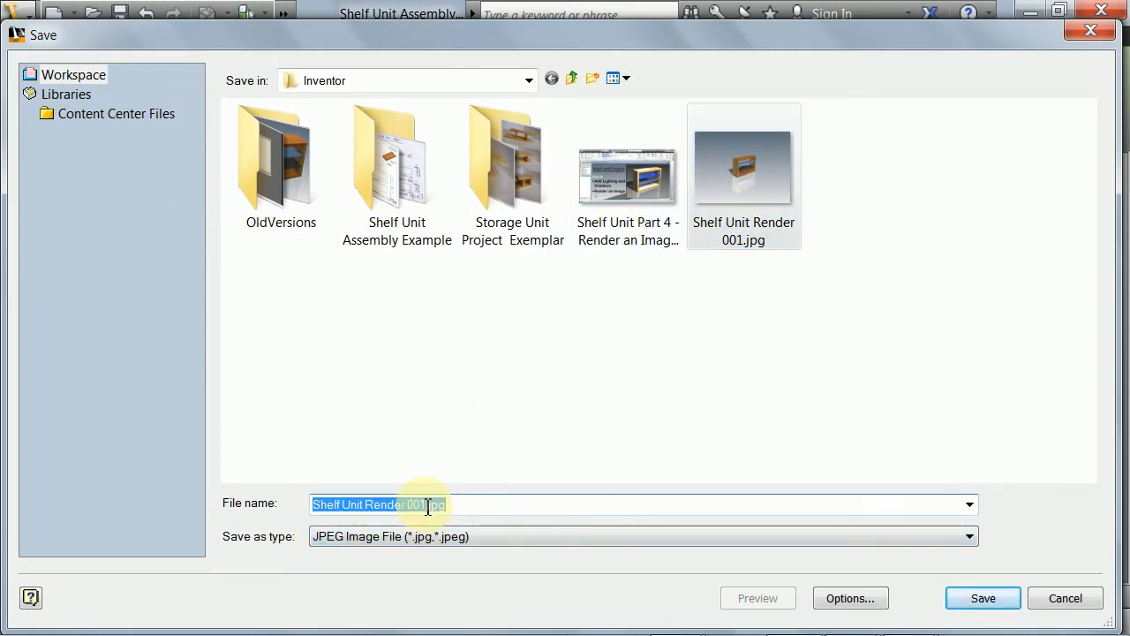
left_click(427, 505)
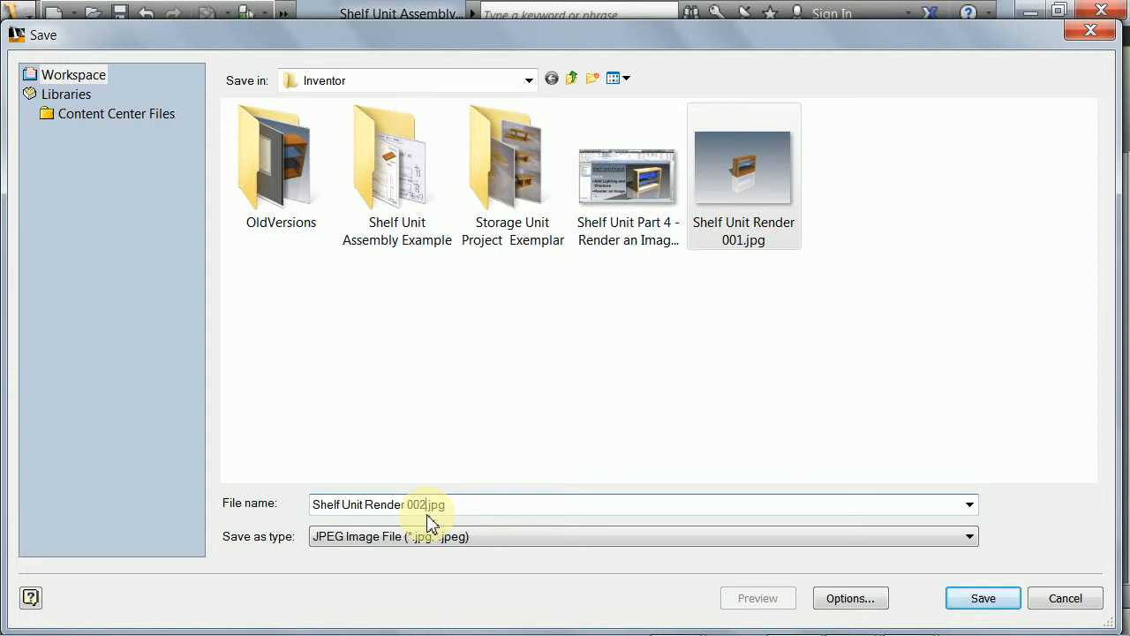
left_click(983, 597)
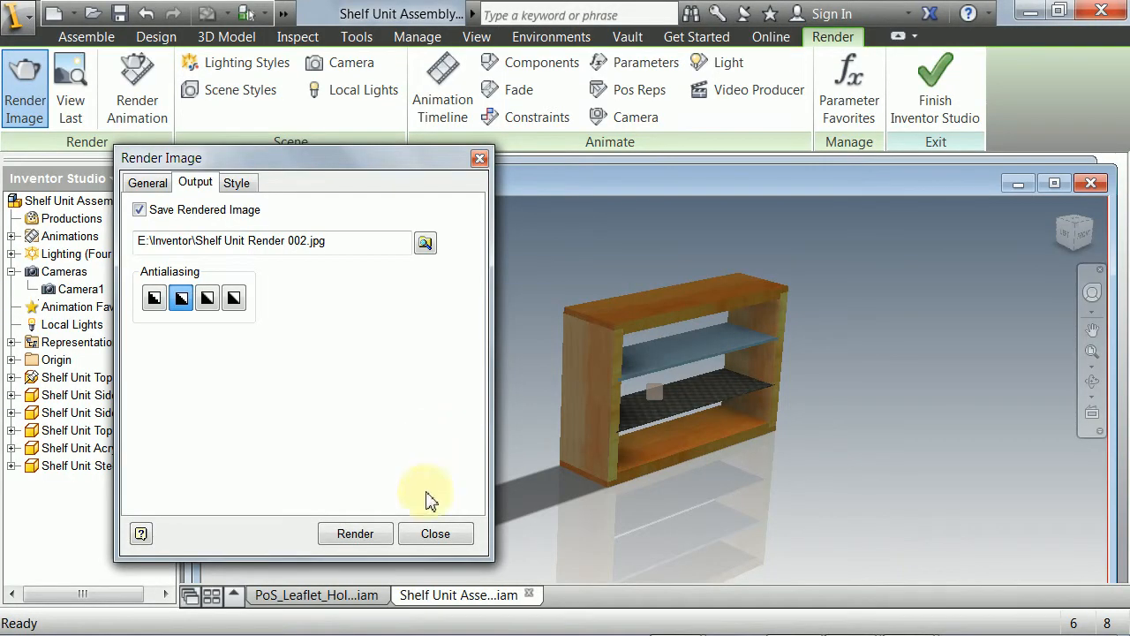
left_click(355, 534)
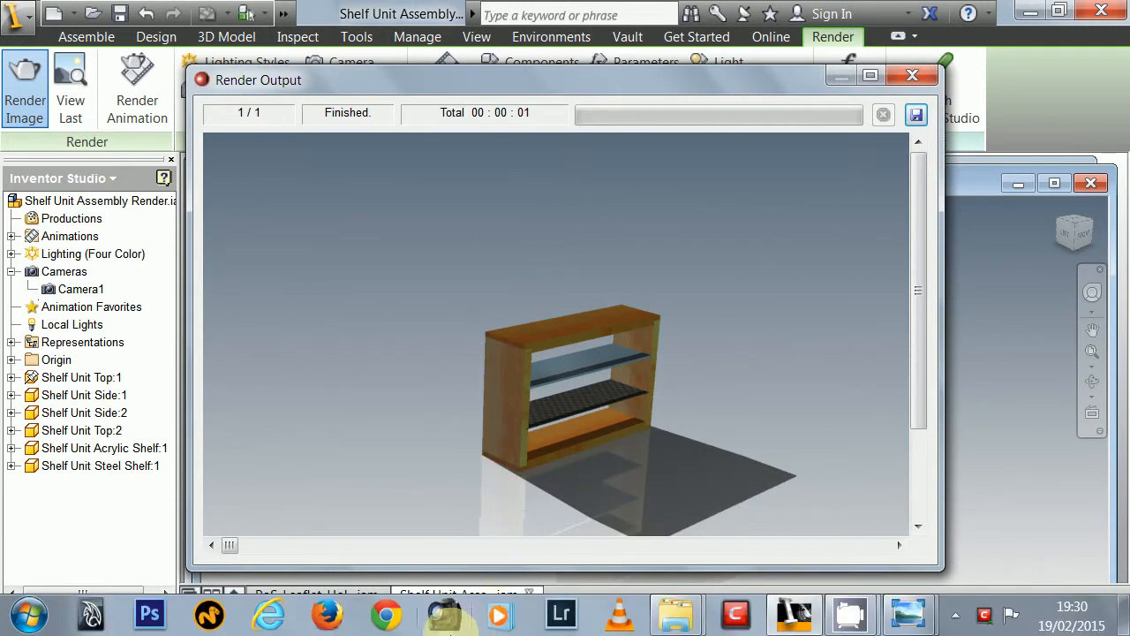
Step: Switch to the Inventor folder in Windows Explorer and compare Shelf Unit Render 001.jpg with Shelf Unit Render 002.jpg in the image viewer
mouse_move(675, 615)
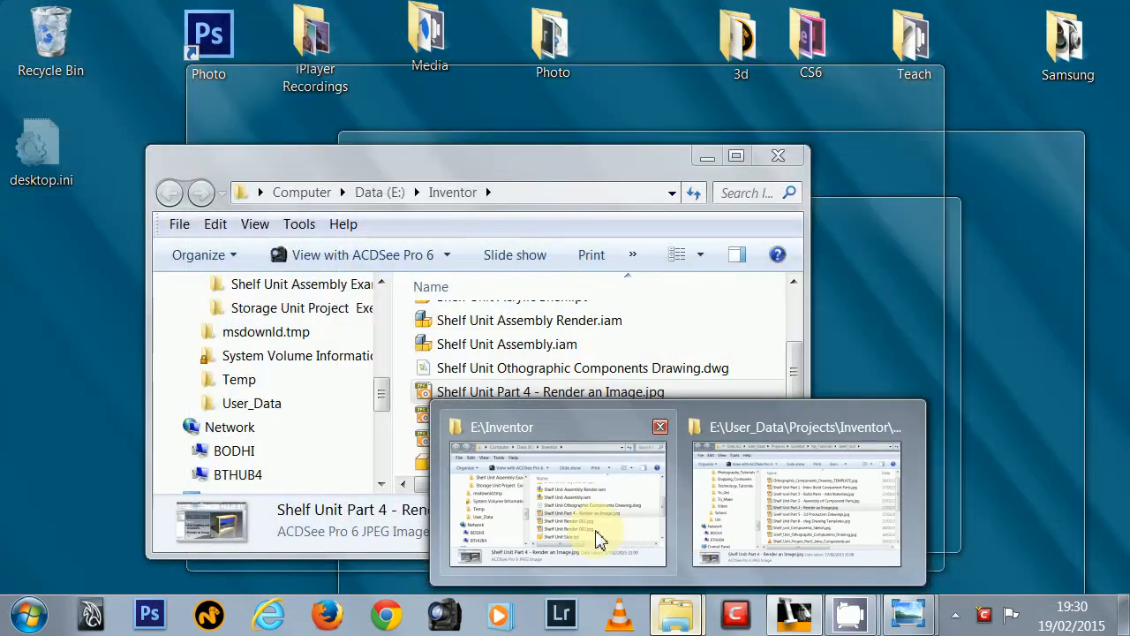
left_click(599, 539)
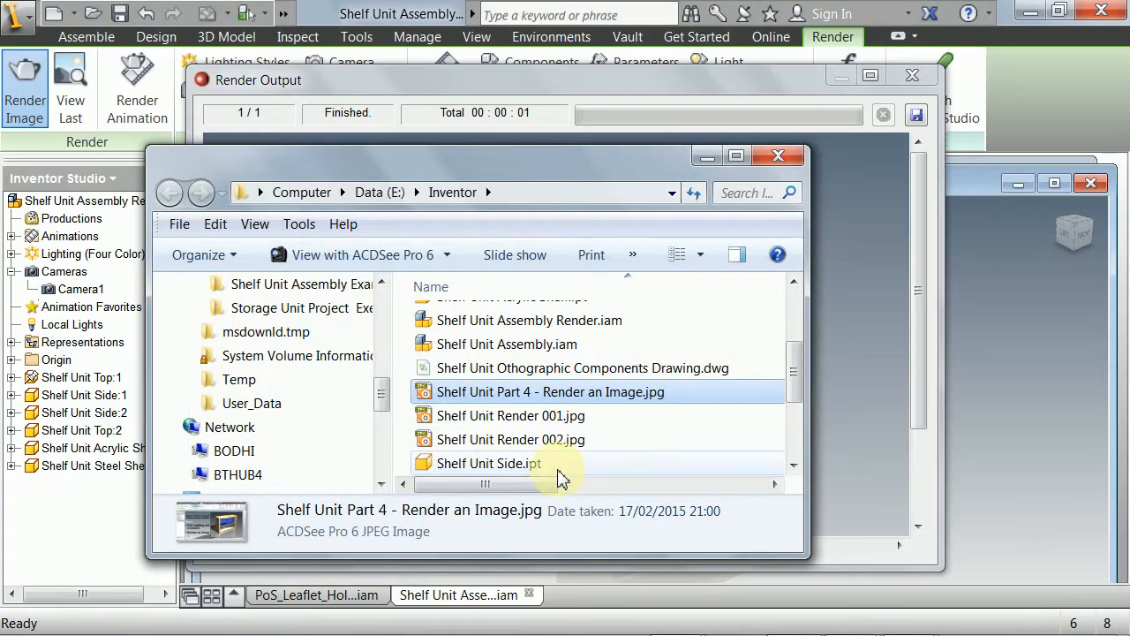
double_click(507, 427)
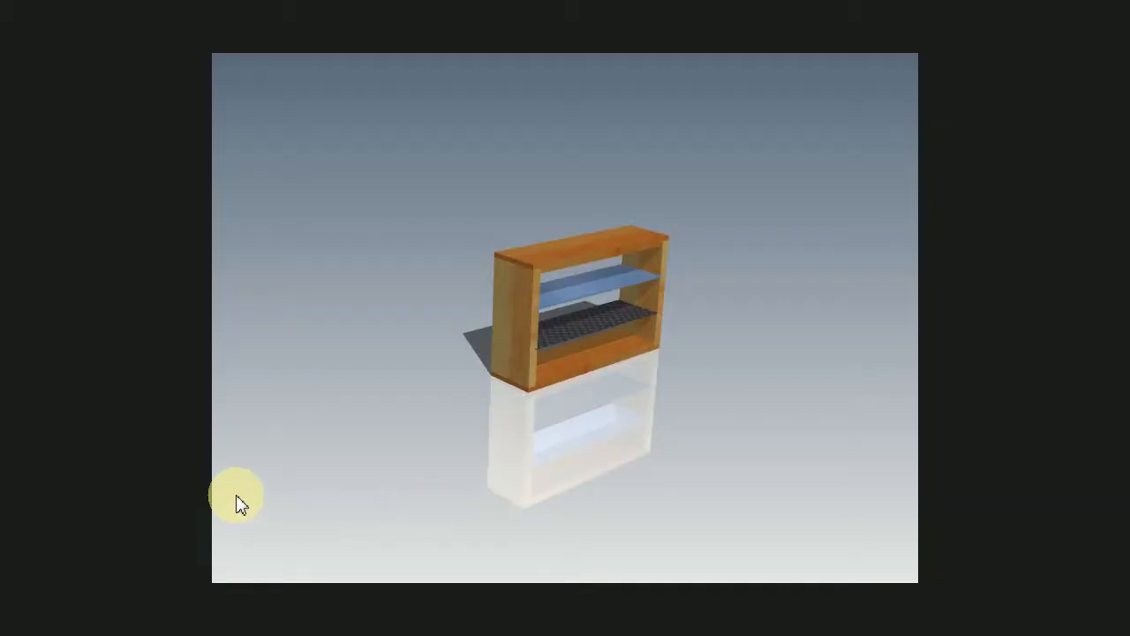
key("Right")
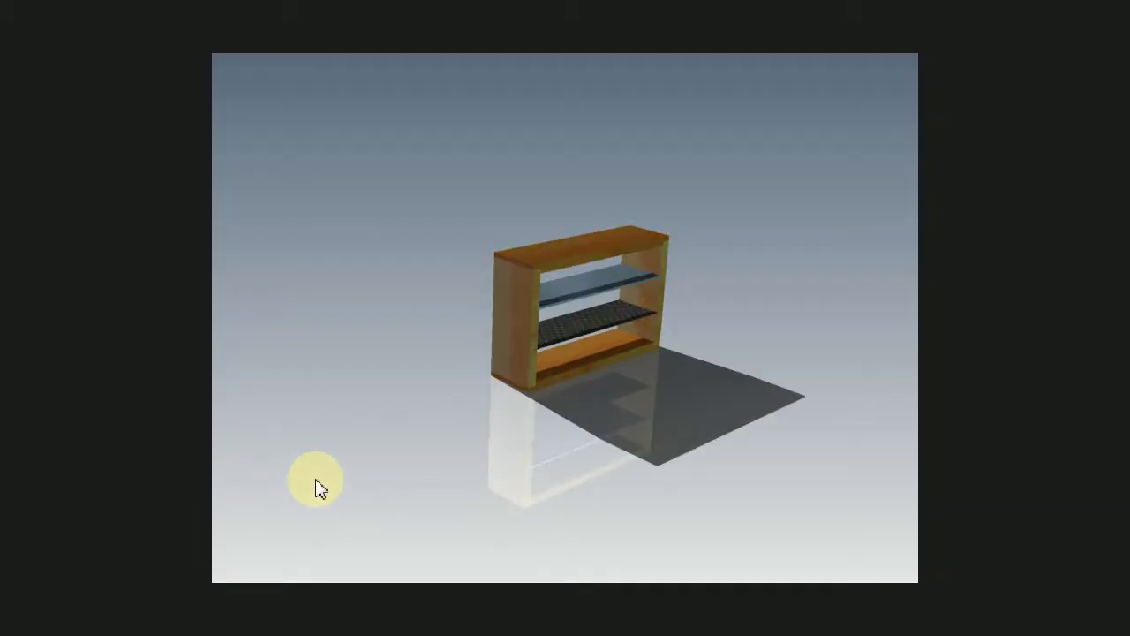
key("Right")
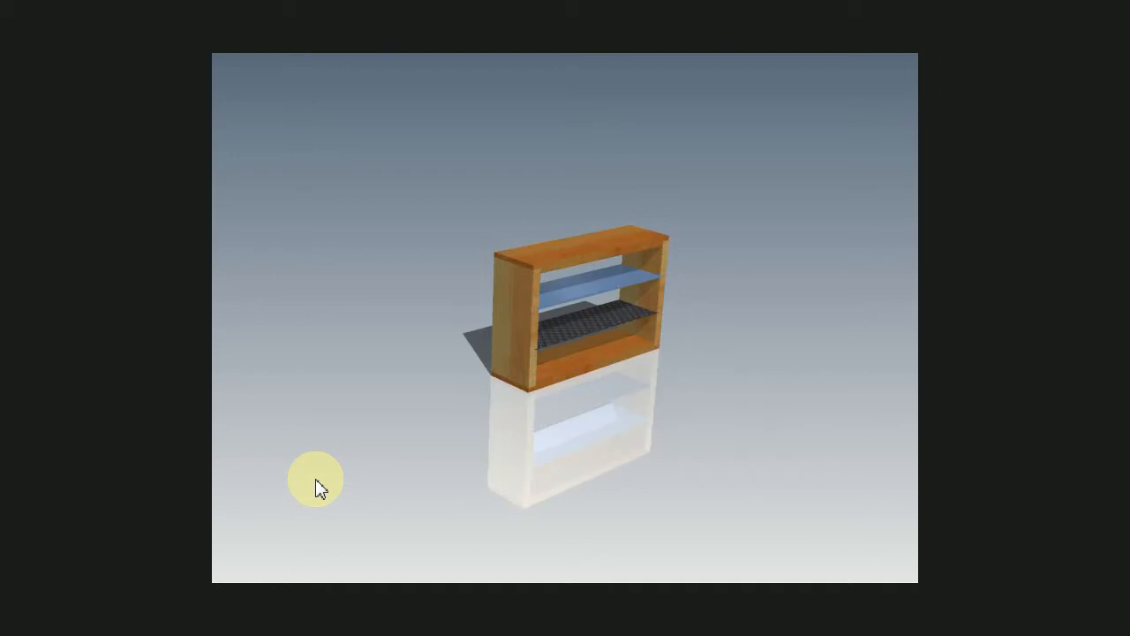
key("Right")
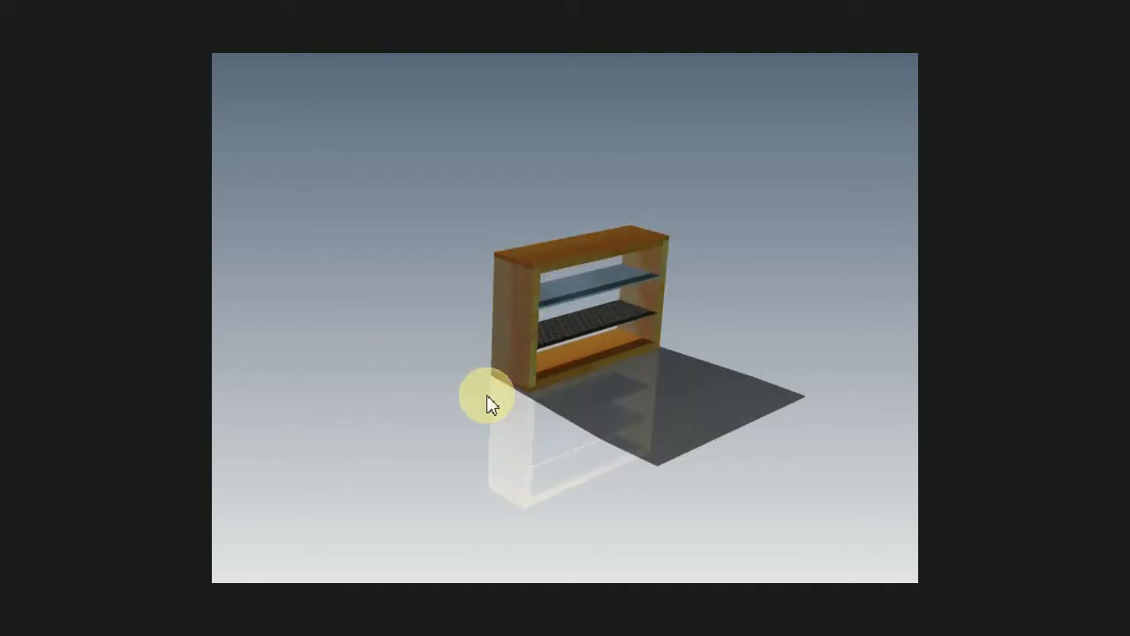
key("Right")
key("Escape")
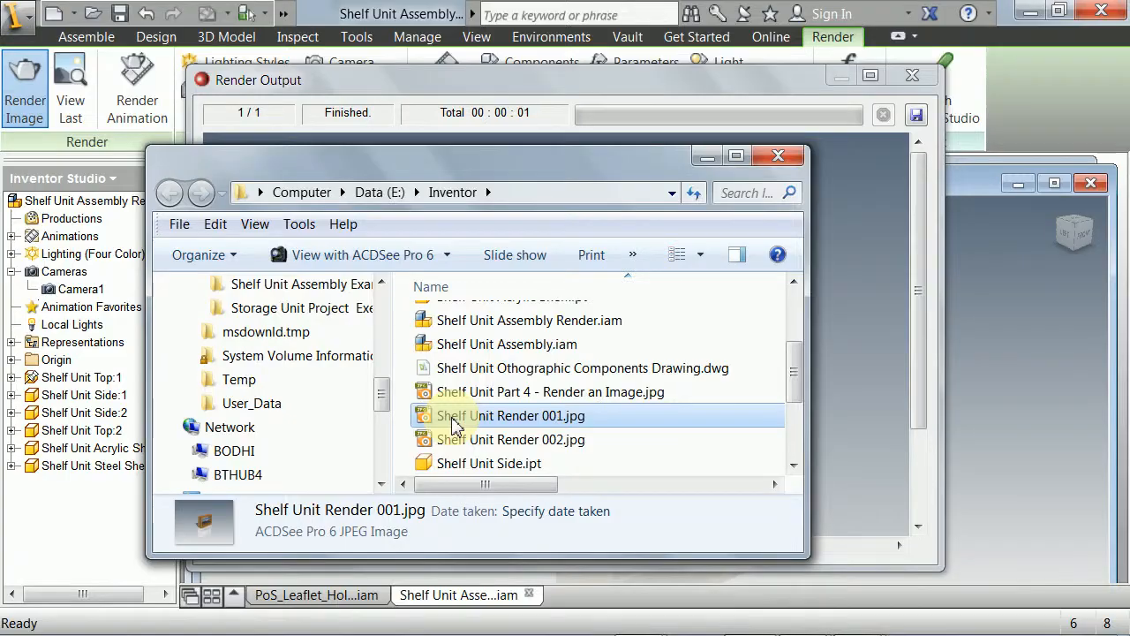
Step: Minimize the folder window and close the render output and the image render settings
left_click(707, 161)
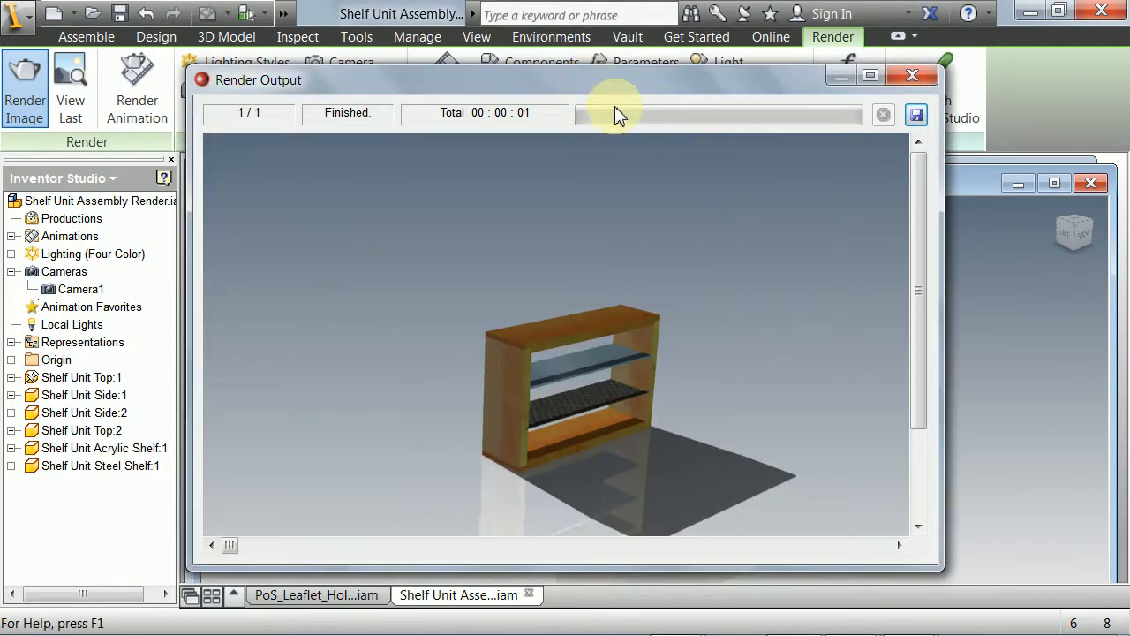
left_click(913, 76)
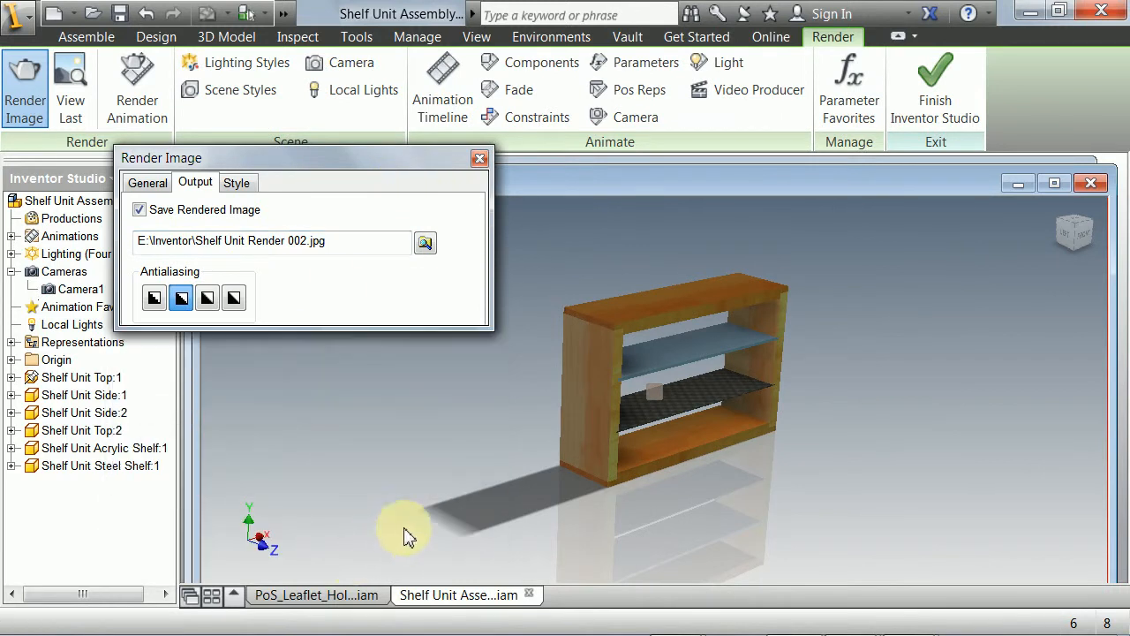
left_click(480, 159)
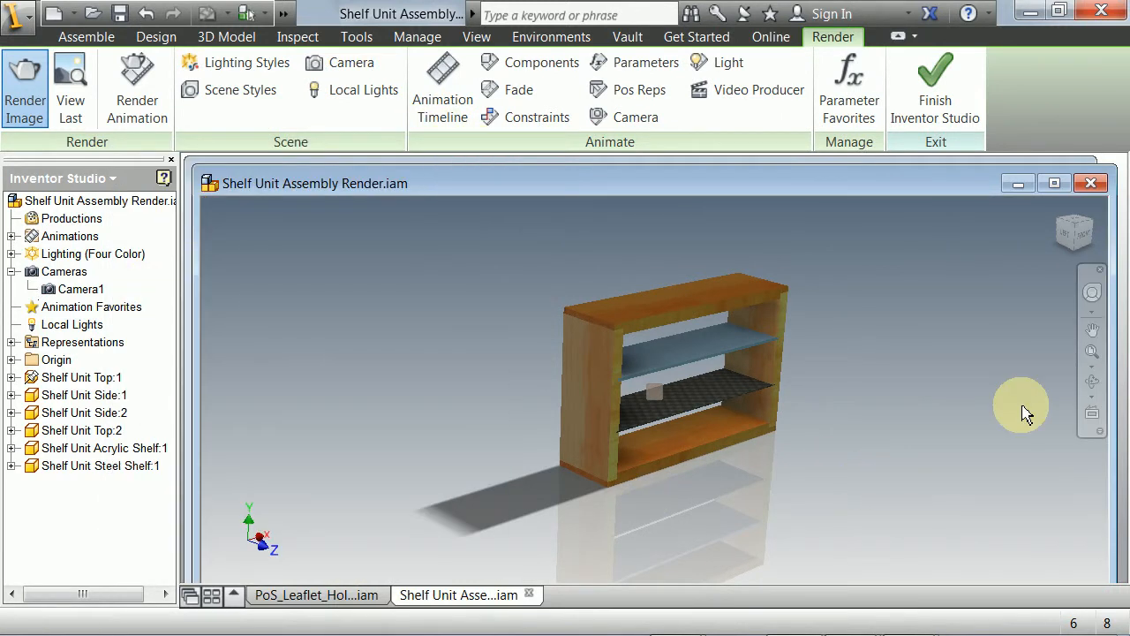
Step: Orbit and zoom in to a closer front view of the shelf unit and create a new camera from that view
left_click(1092, 380)
left_click_drag(677, 418, 546, 320)
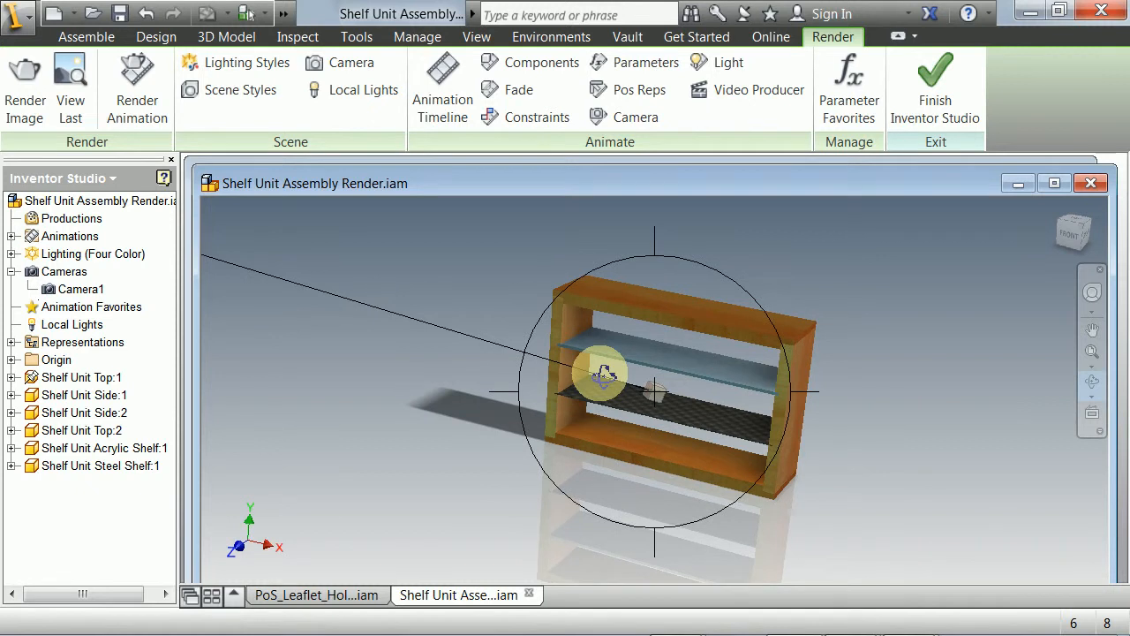
scroll(666, 419, "down", 2)
mouse_move(629, 355)
middle_mouse_down()
mouse_move(618, 373)
mouse_move(618, 361)
middle_mouse_up()
left_click_drag(614, 268, 610, 269)
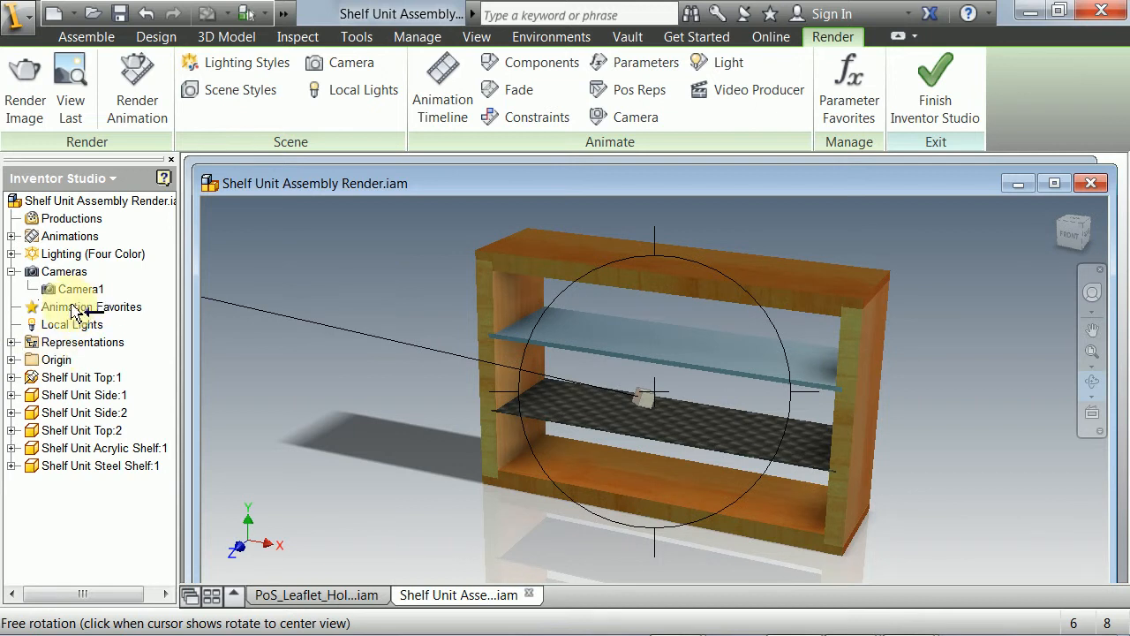
left_click(72, 308)
right_click(52, 274)
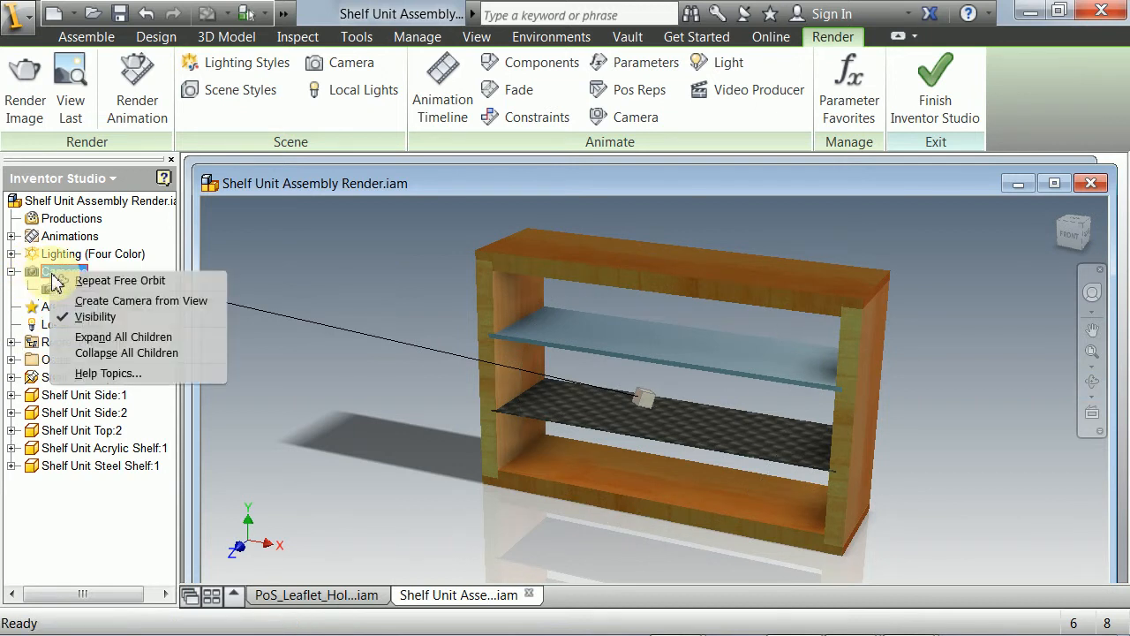
left_click(108, 301)
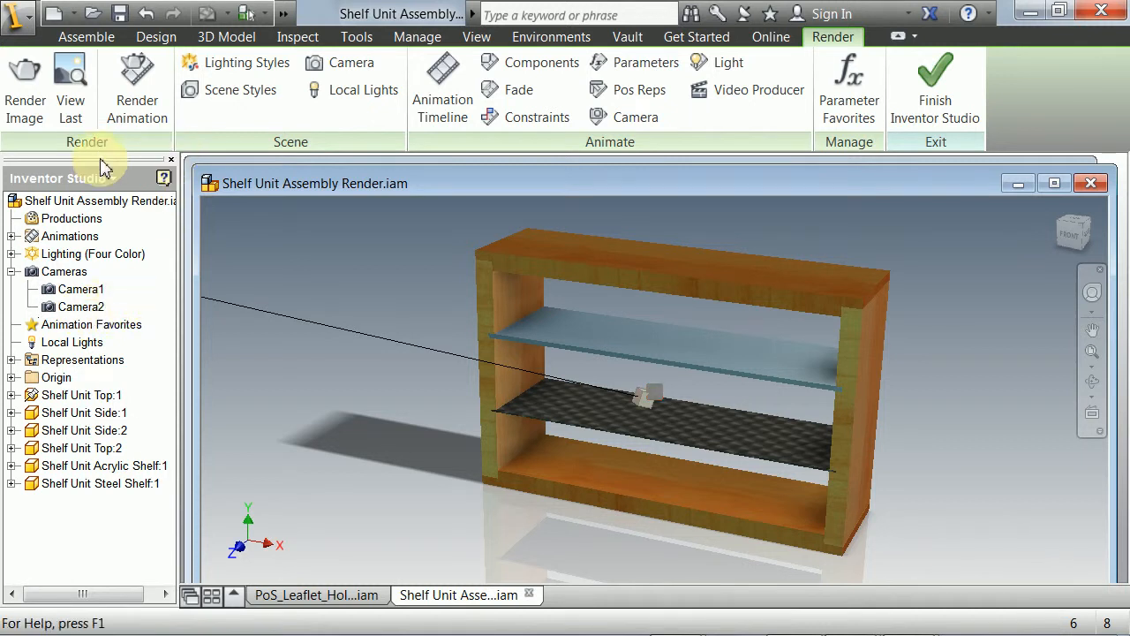
Step: Start a new image render from Camera2 and choose the Cool Color lighting style
left_click(27, 106)
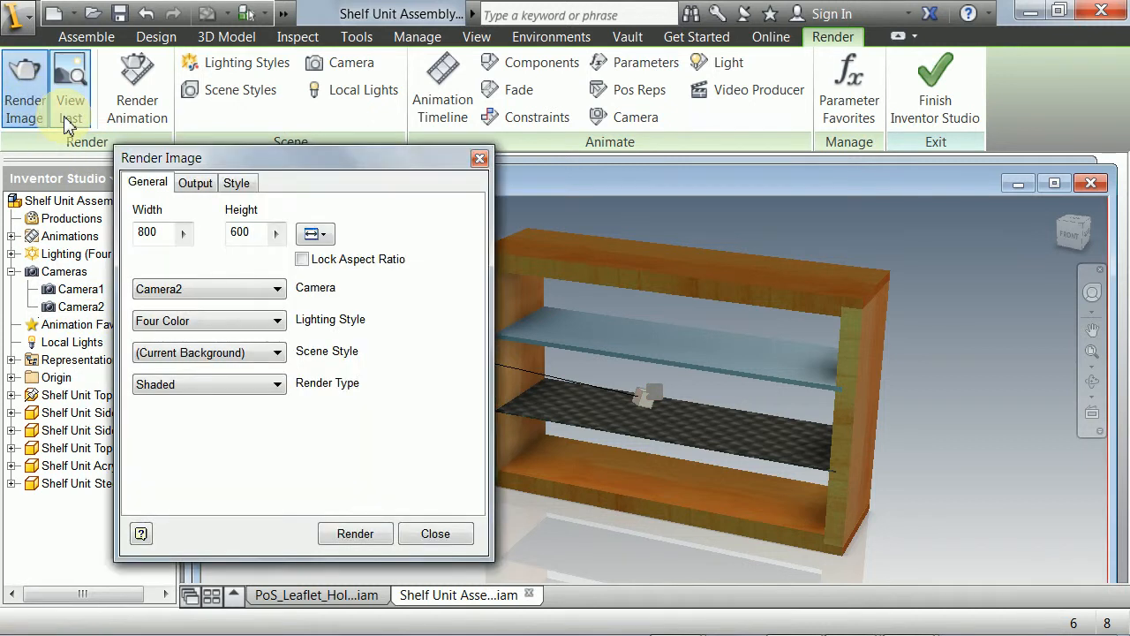
left_click(180, 323)
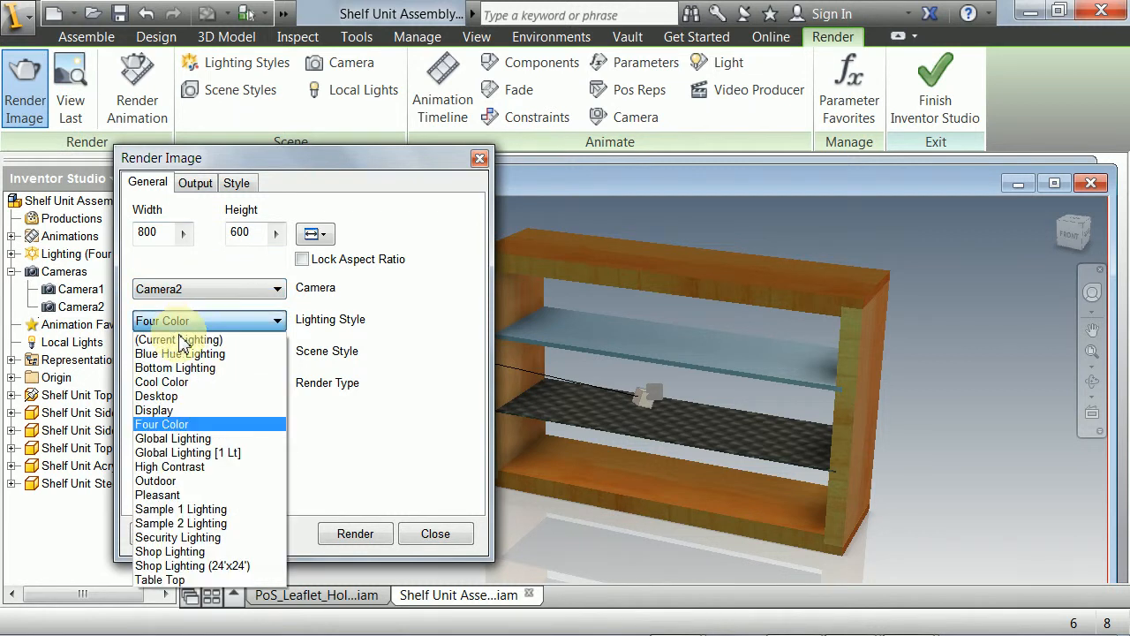
left_click(177, 386)
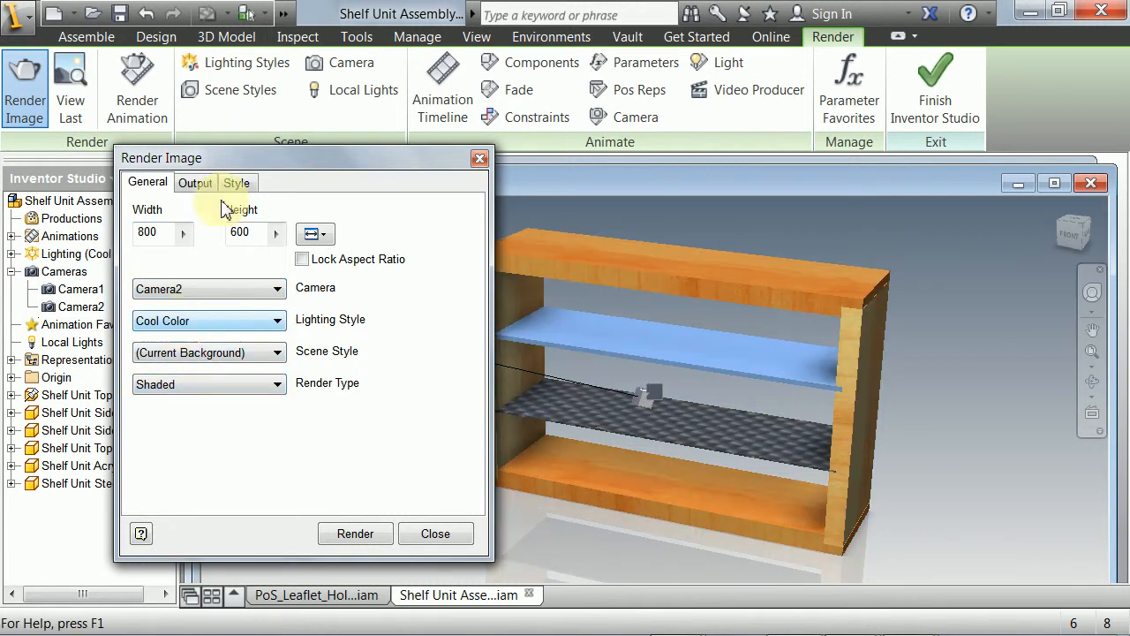
left_click_drag(260, 161, 293, 165)
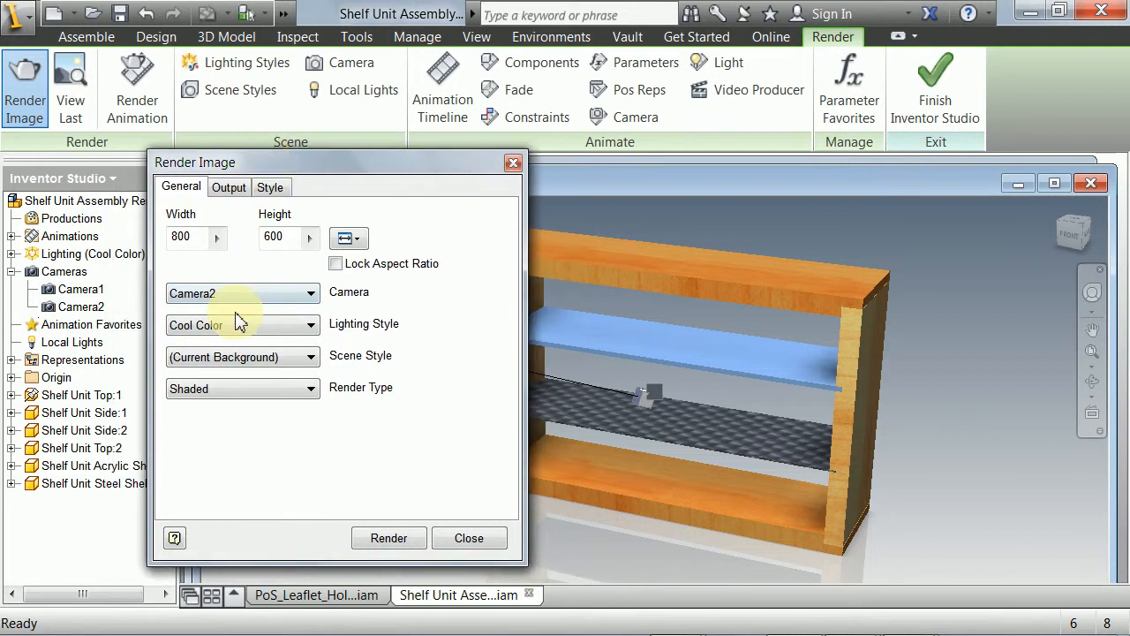
left_click(395, 541)
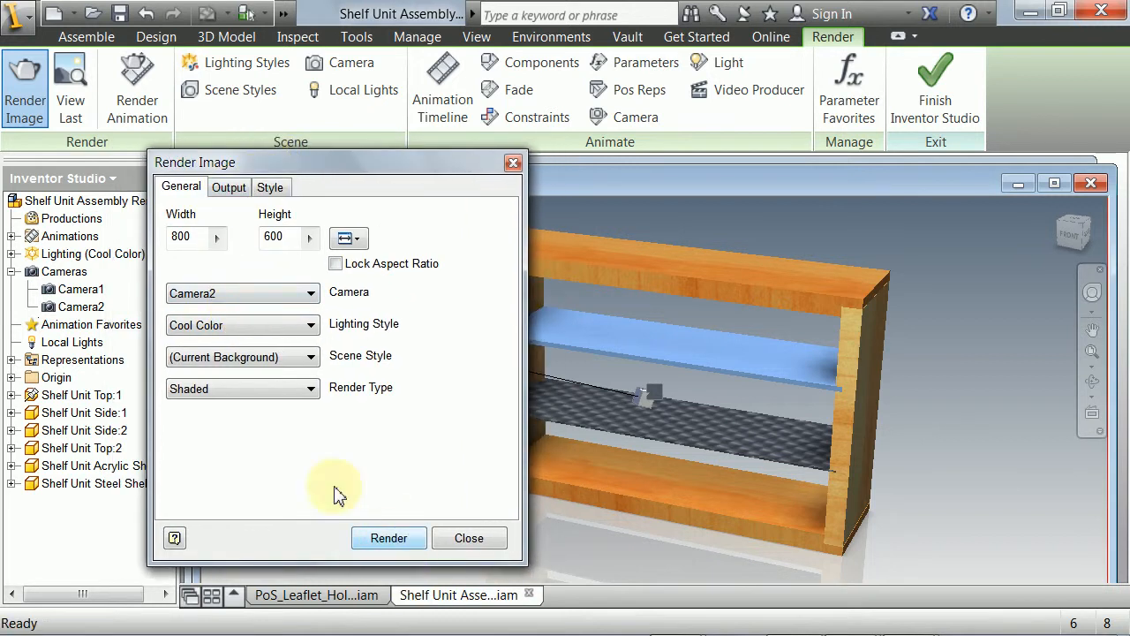
Step: Set the render output to save as Shelf Unit Render 003.jpg in the Inventor folder, and render the image
left_click(228, 187)
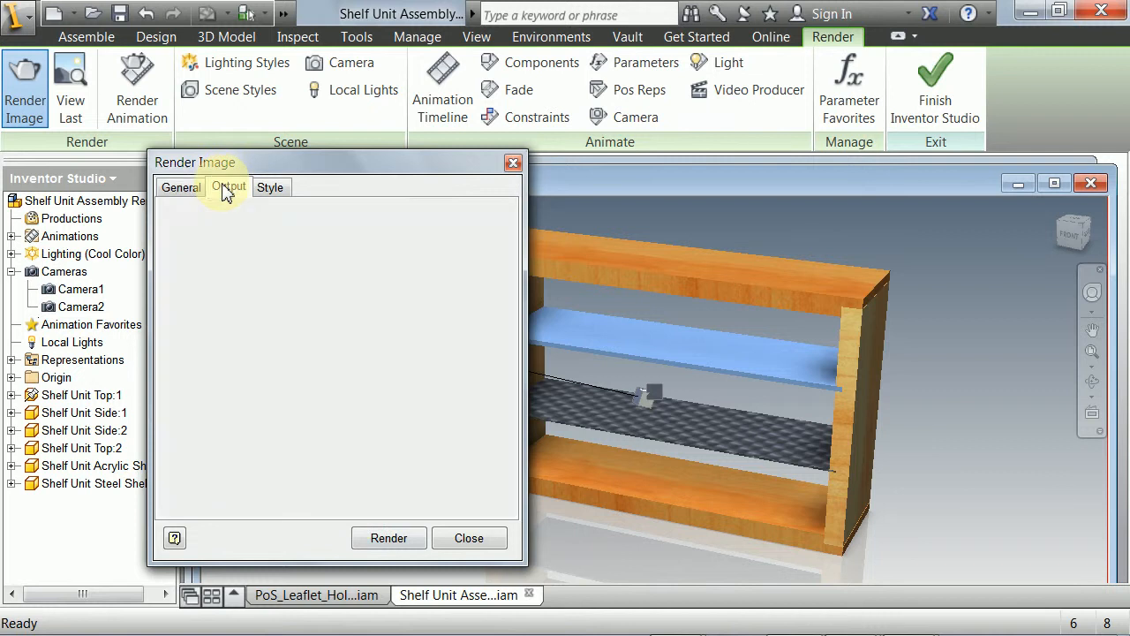
left_click(457, 250)
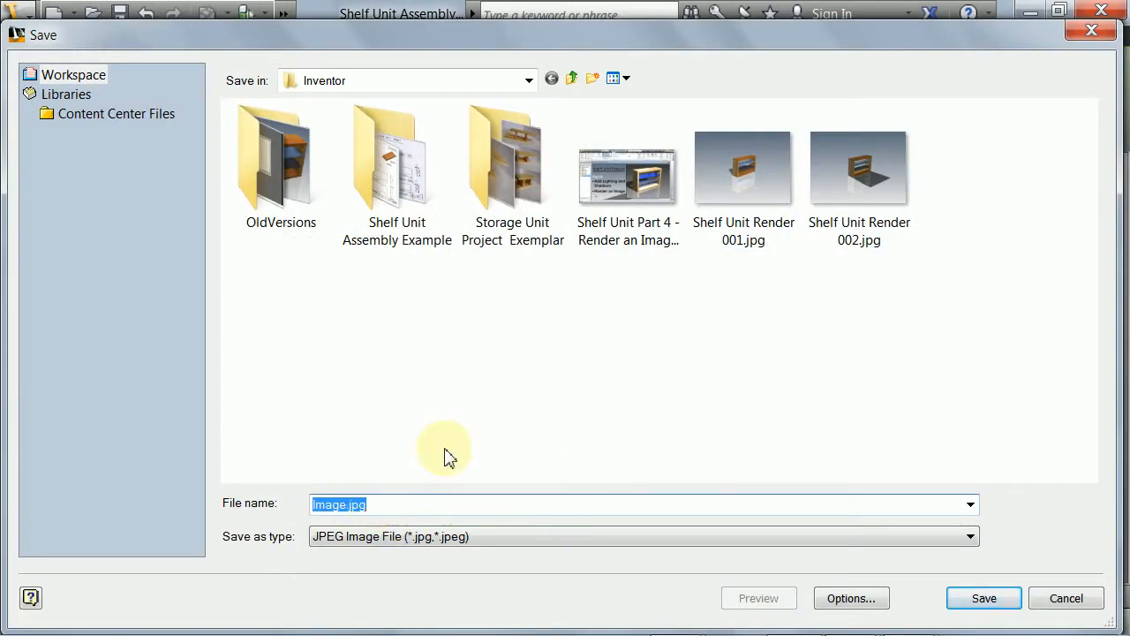
left_click(820, 197)
left_click(429, 505)
left_click(426, 505)
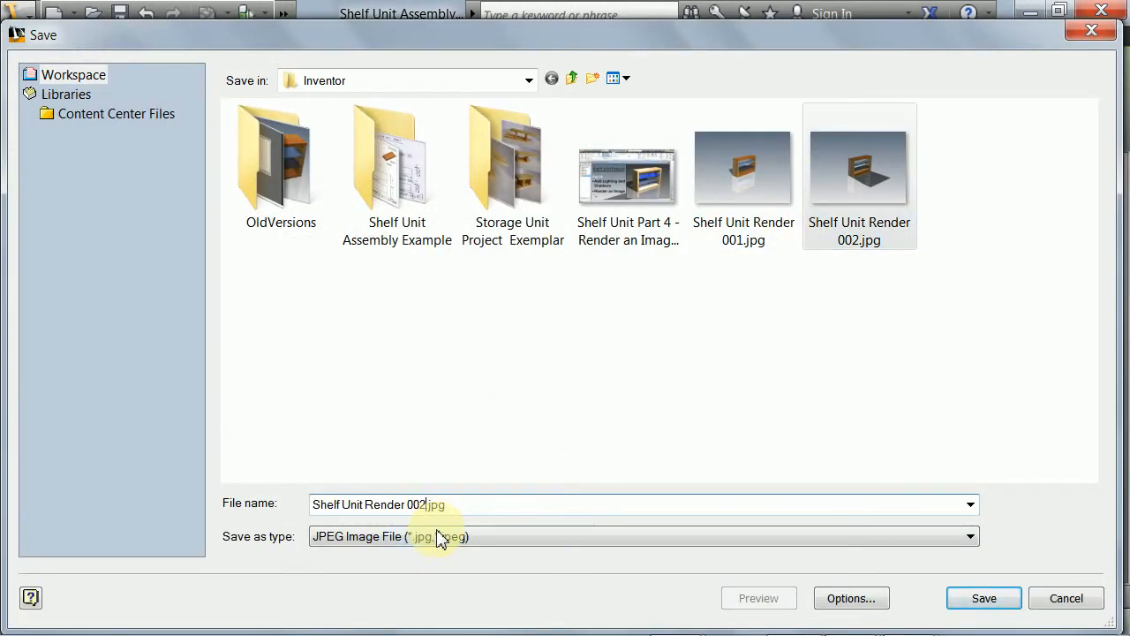
left_click(989, 602)
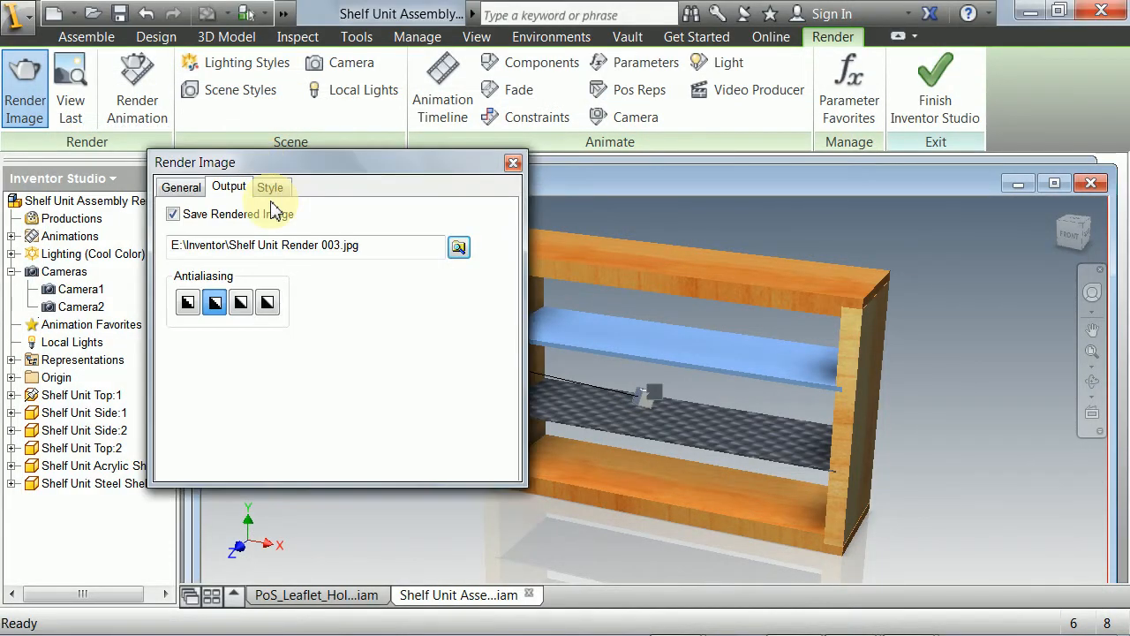
left_click(369, 536)
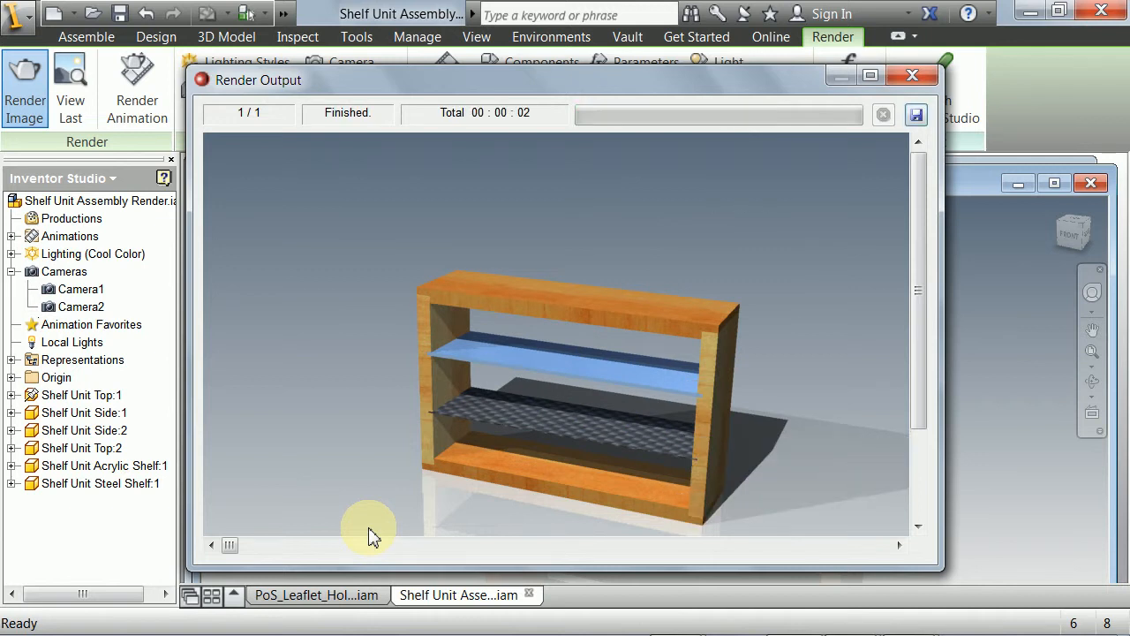
Step: Examine the shelf unit's shadows and reflections in the rendered image, and close the render output and render settings
left_click_drag(918, 262, 927, 326)
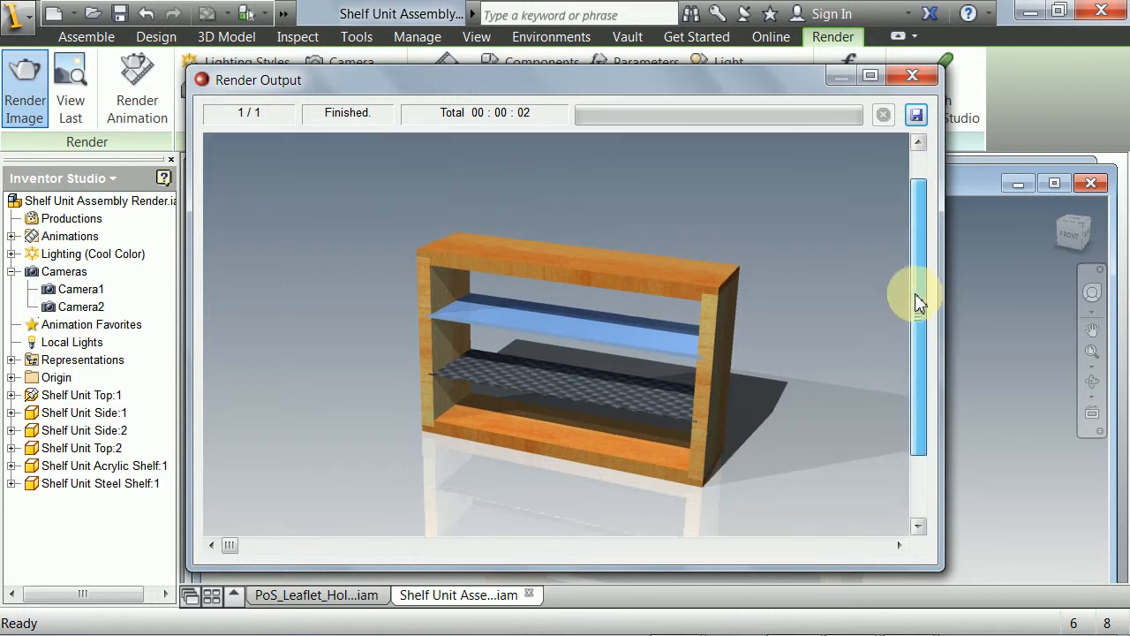
left_click_drag(918, 303, 918, 317)
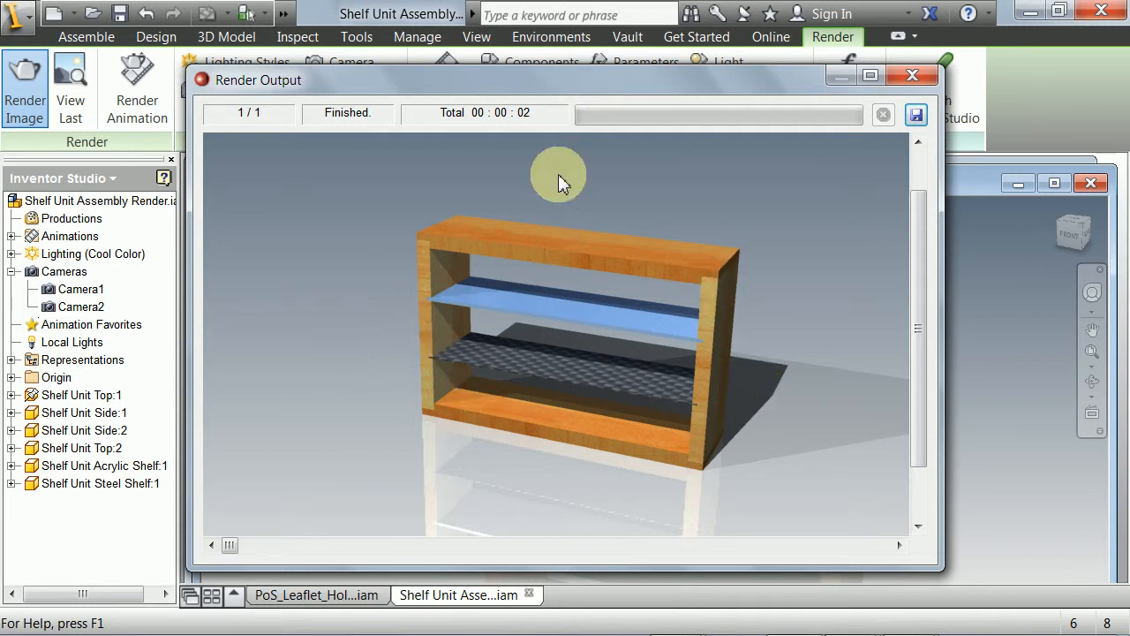
left_click(912, 75)
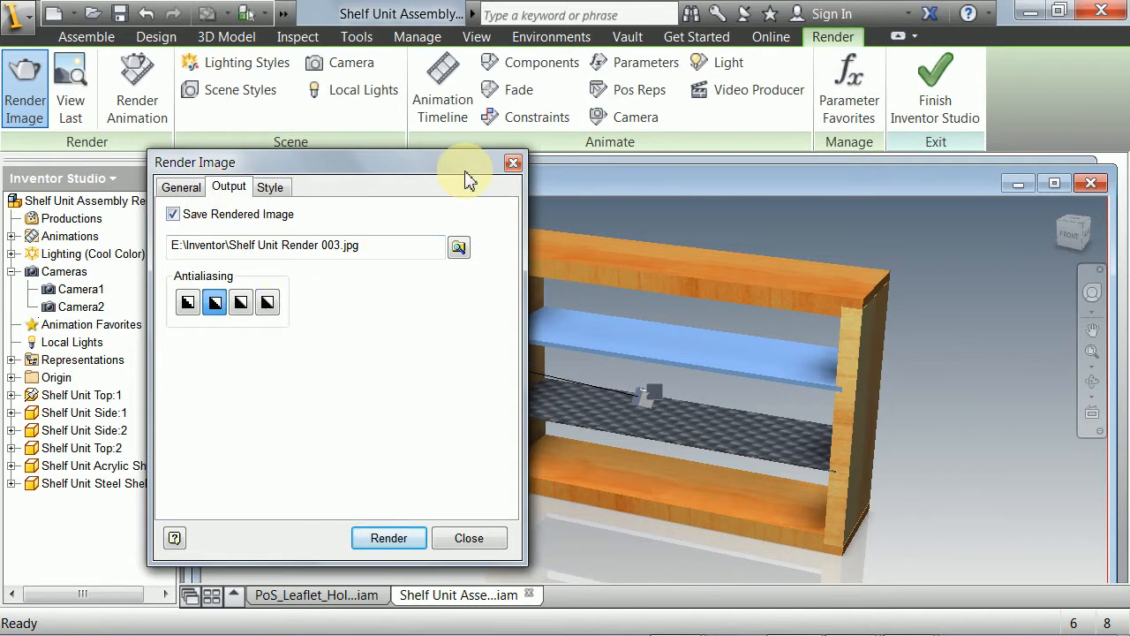
left_click(513, 164)
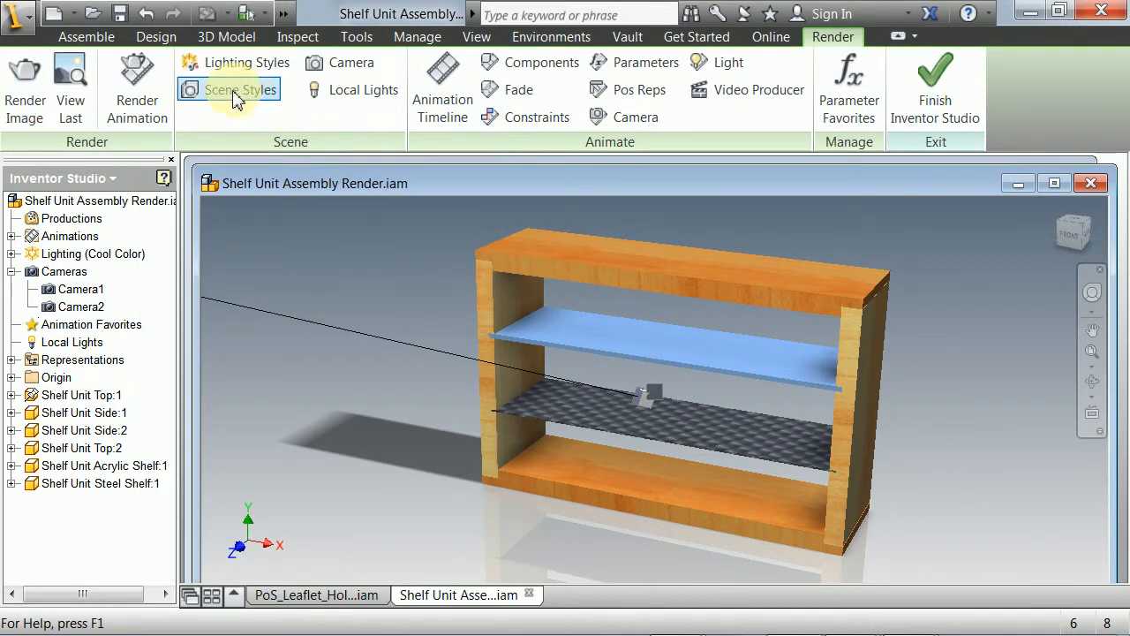
Step: Copy the Forest (Gradient) scene style and name the copy White Background
left_click(243, 101)
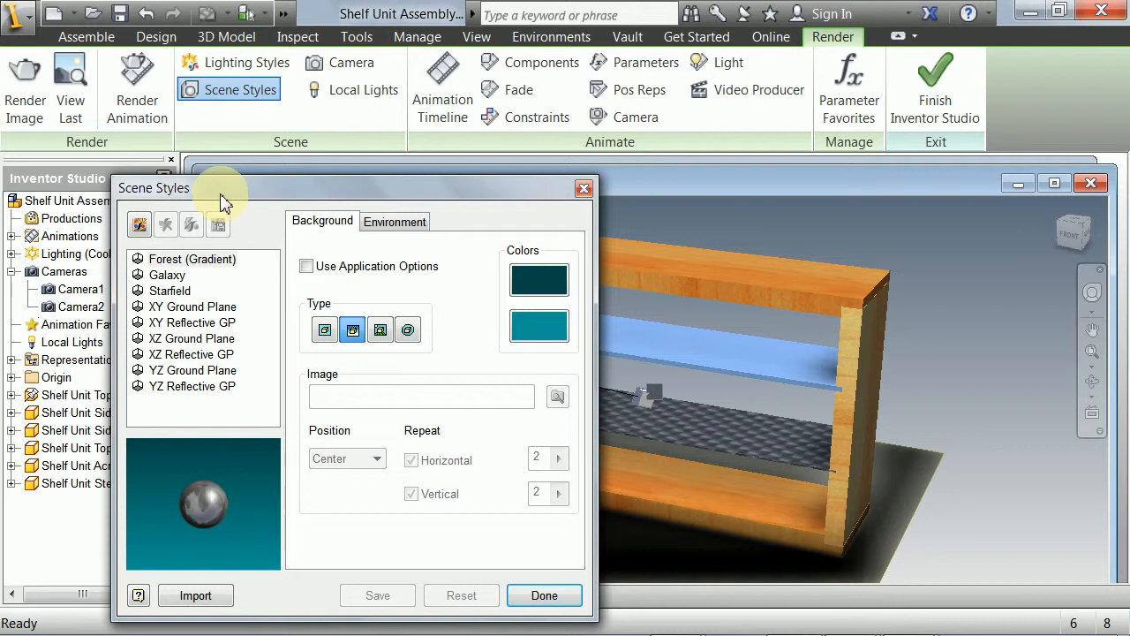
left_click_drag(220, 195, 250, 162)
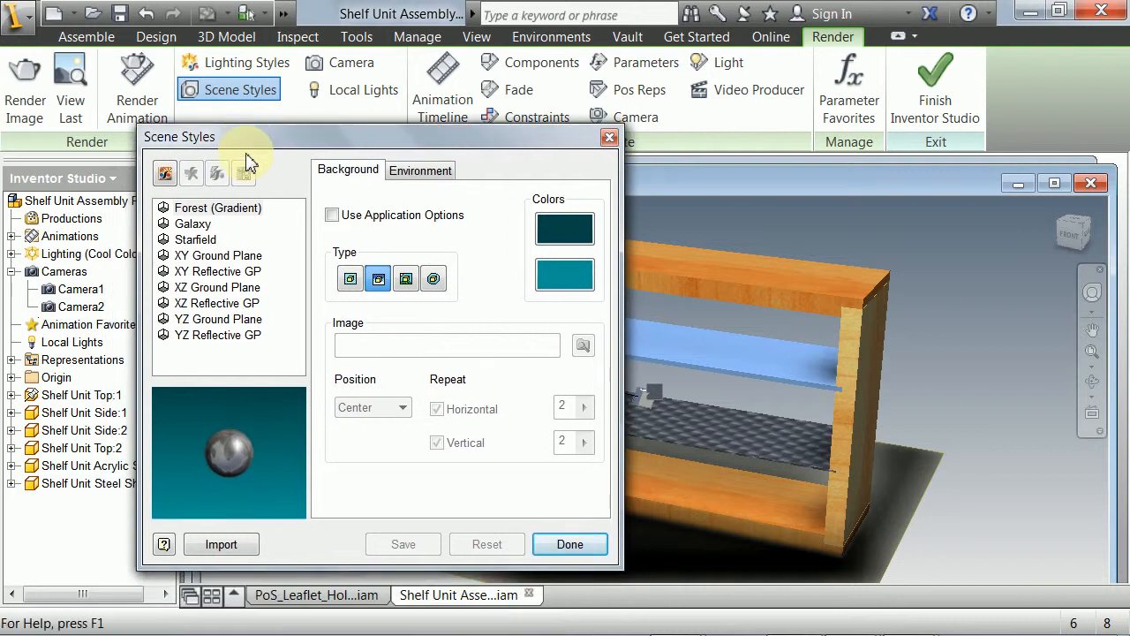
left_click(194, 210)
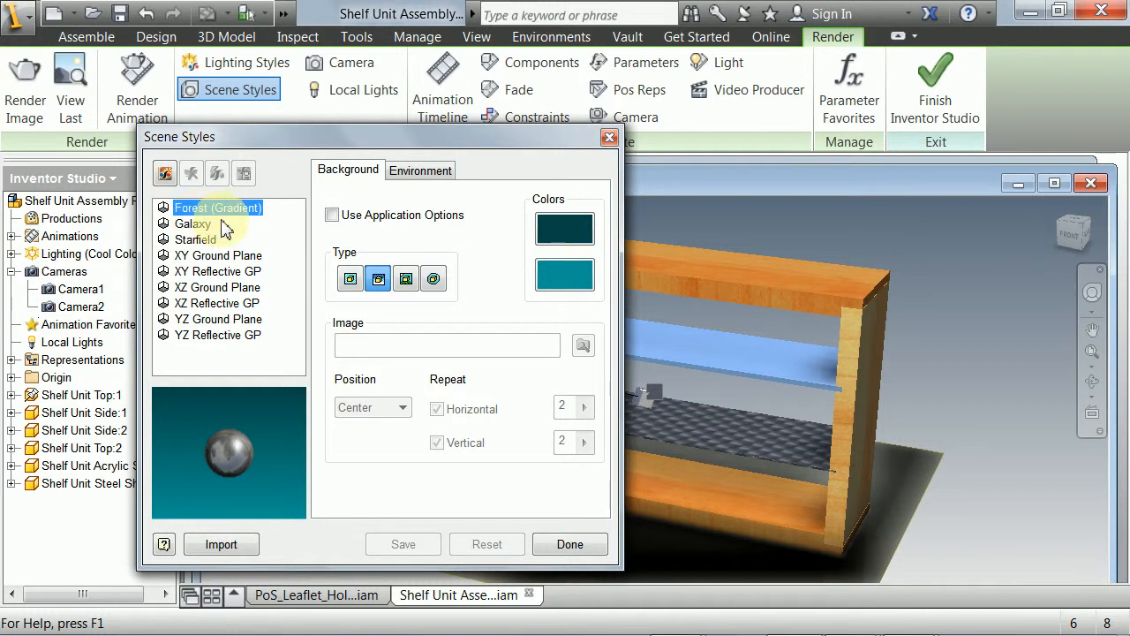
right_click(189, 209)
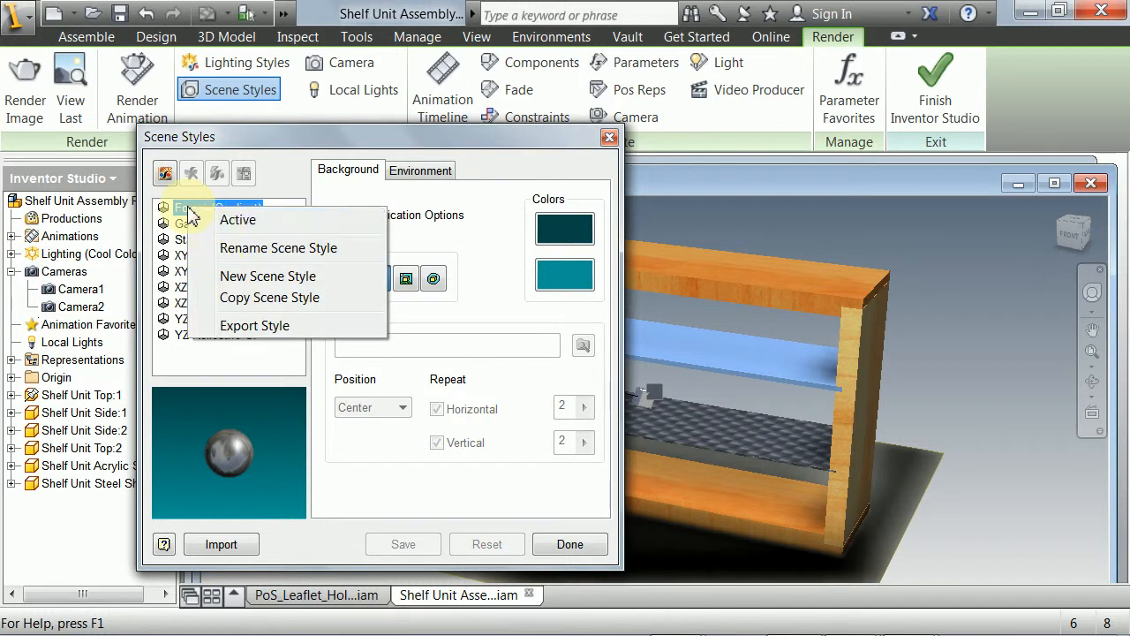
left_click(247, 300)
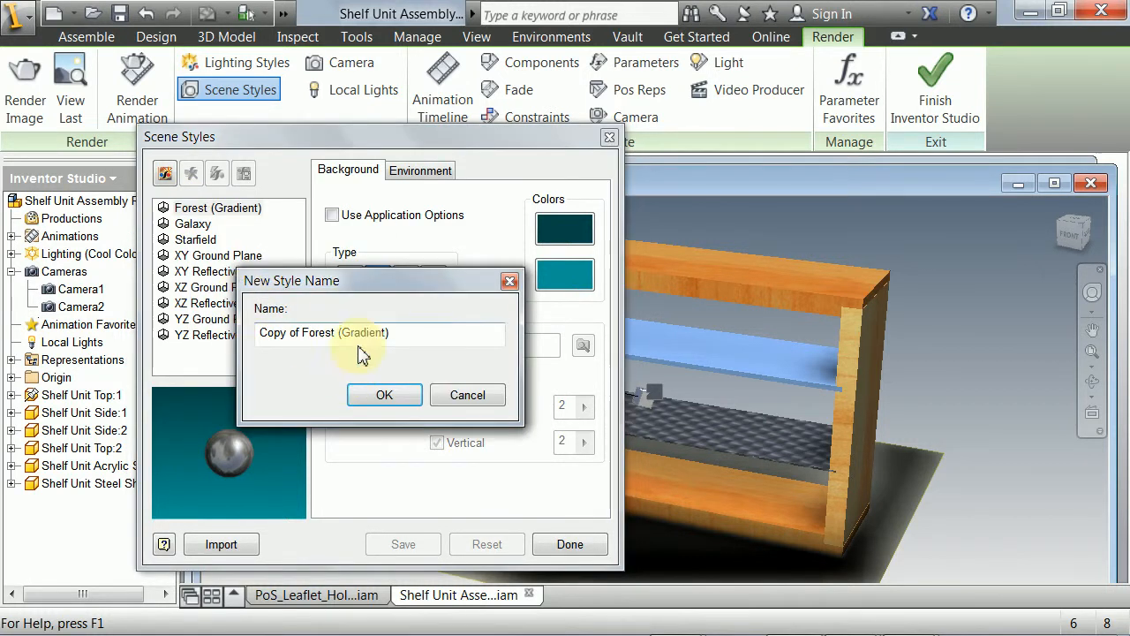
left_click_drag(405, 335, 202, 338)
type("White Background")
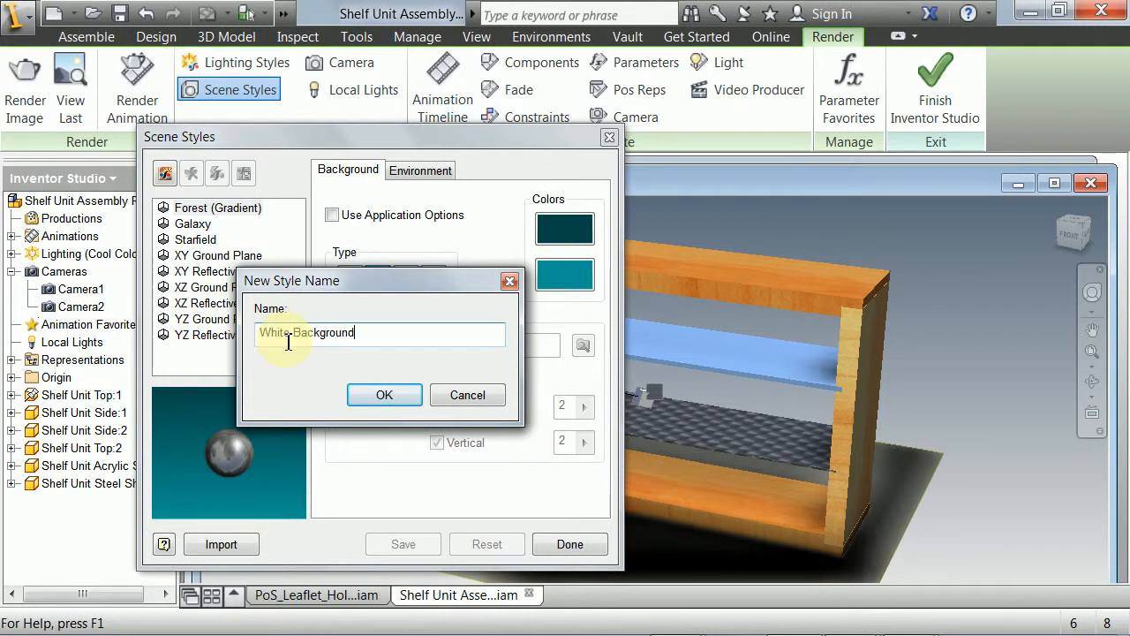
left_click(379, 399)
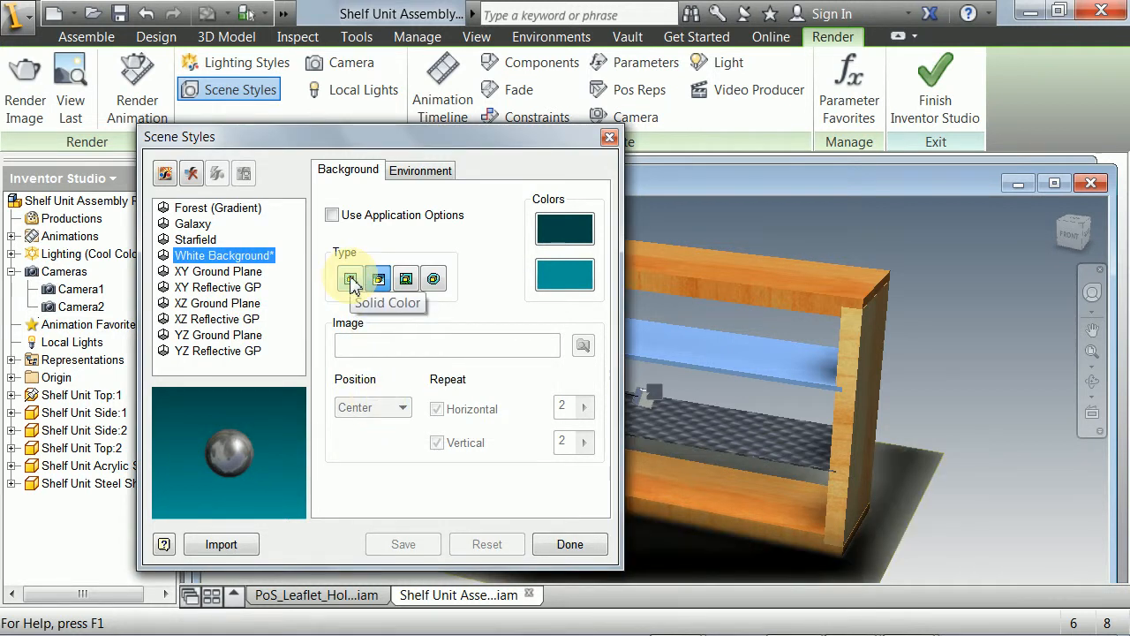
Step: Give the White Background scene style a solid white background colour, save it and close the scene styles
left_click(350, 281)
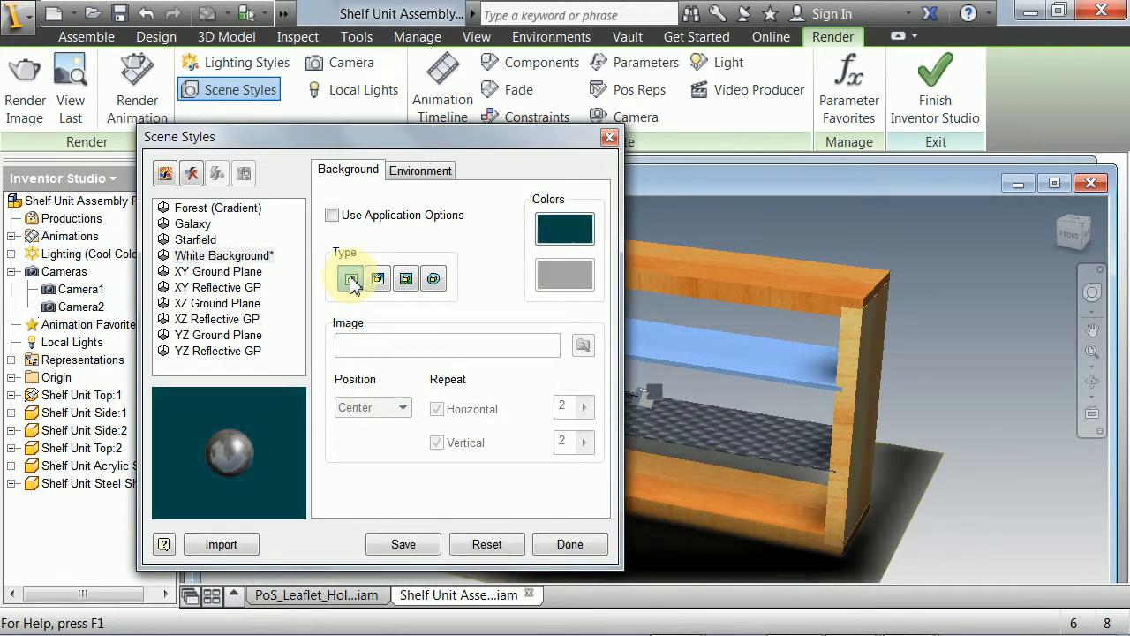
left_click(565, 228)
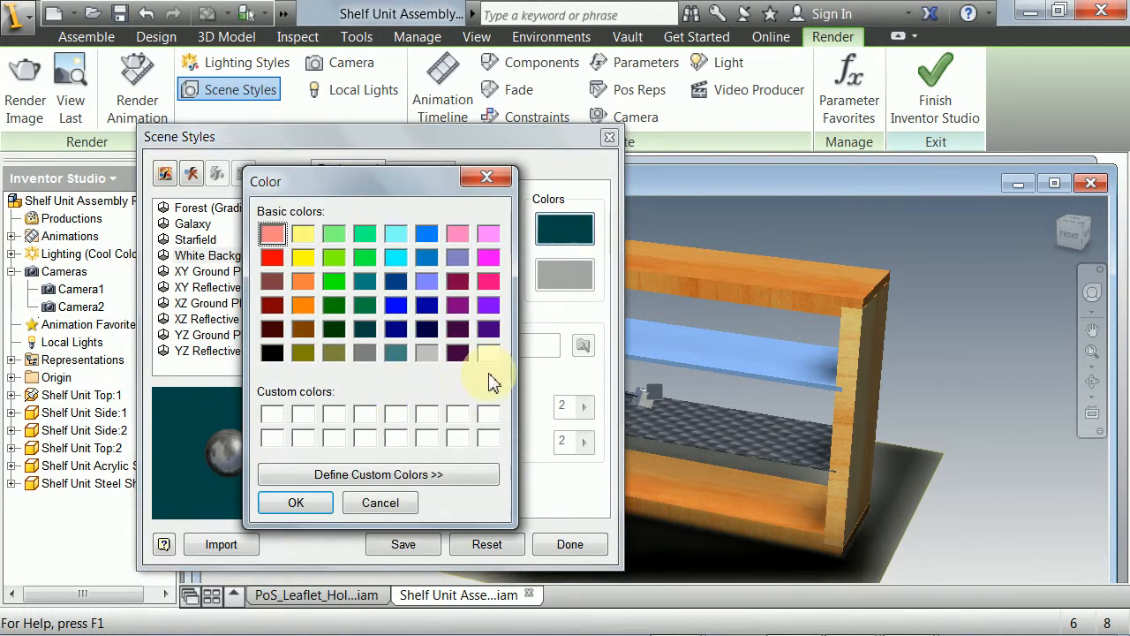
left_click(491, 355)
left_click(294, 502)
left_click(411, 545)
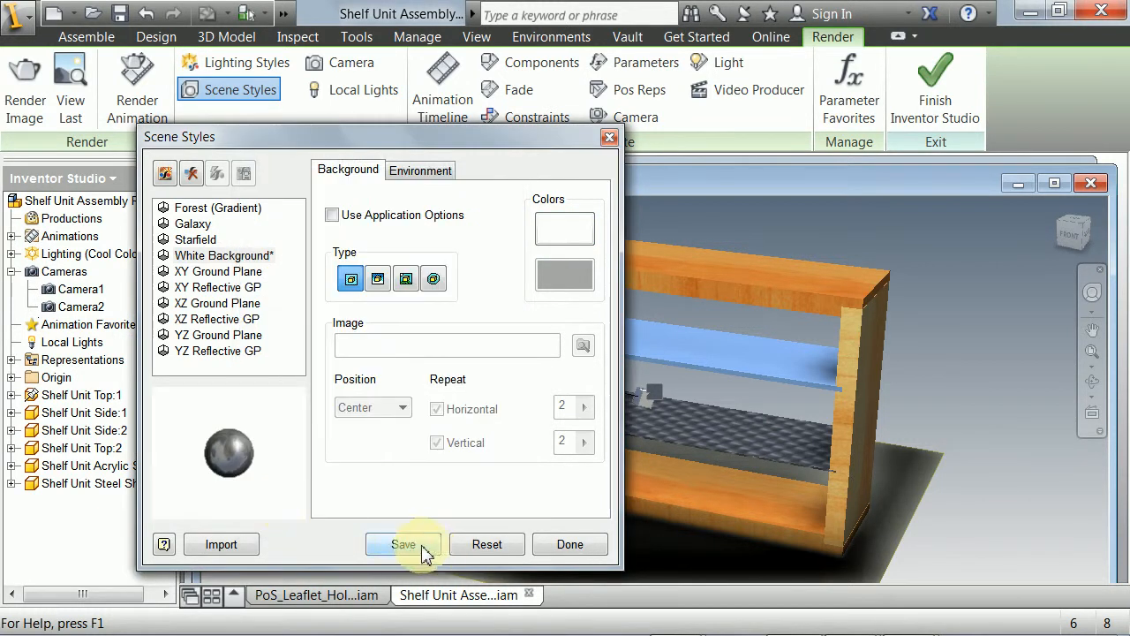
left_click(569, 545)
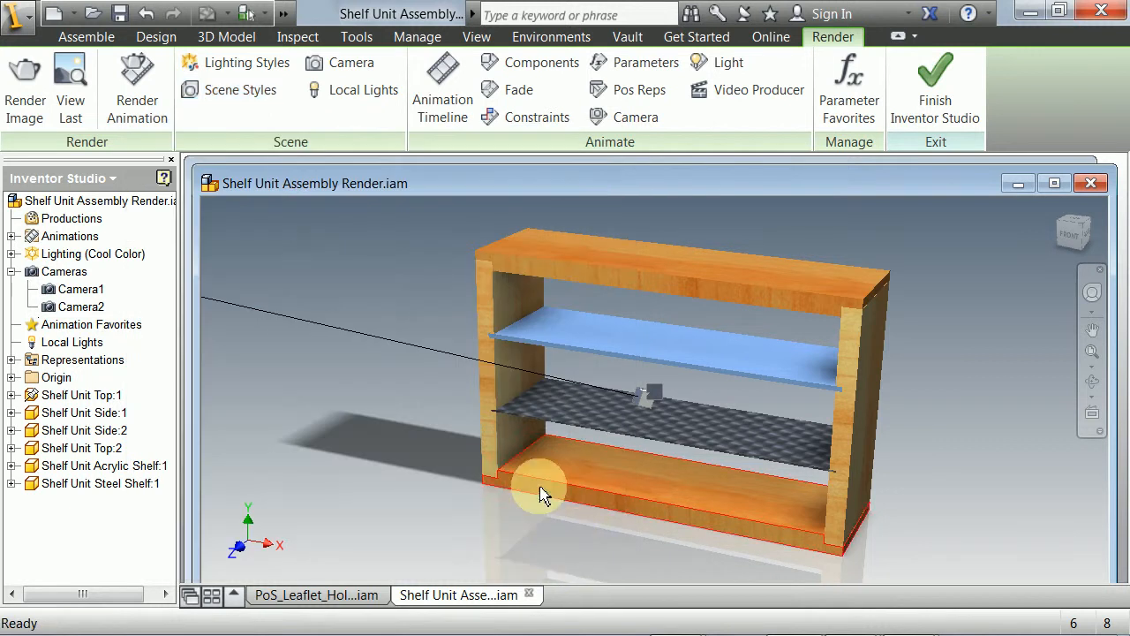
Step: Start a new image render with the White Background scene style, and decline to replace the existing Shelf Unit Render 003.jpg
left_click(22, 92)
left_click(201, 294)
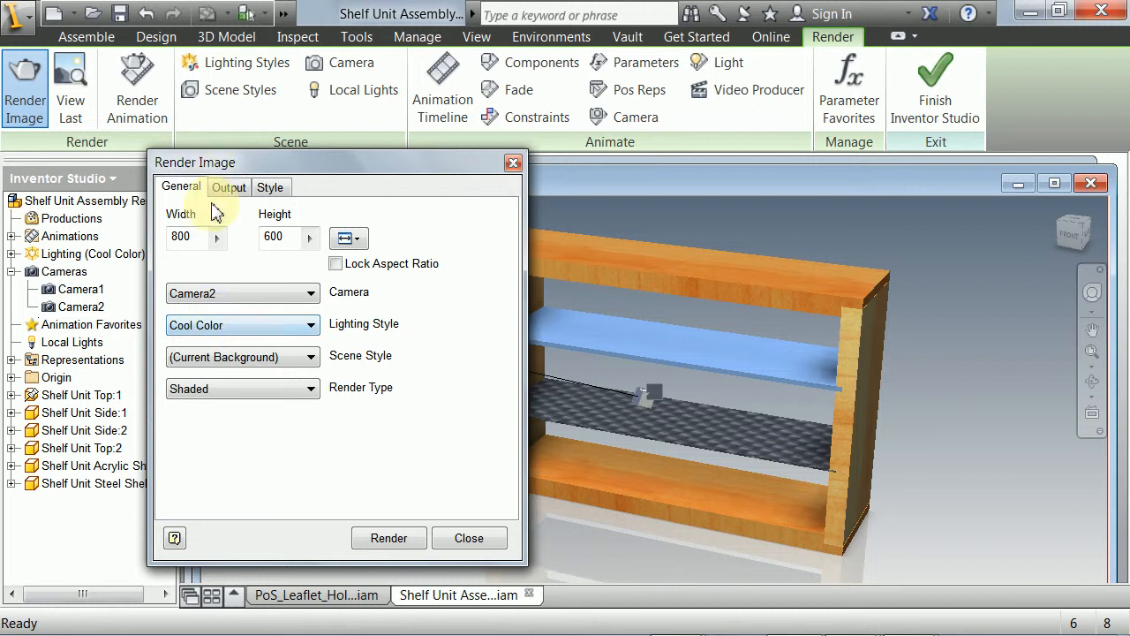
left_click(212, 357)
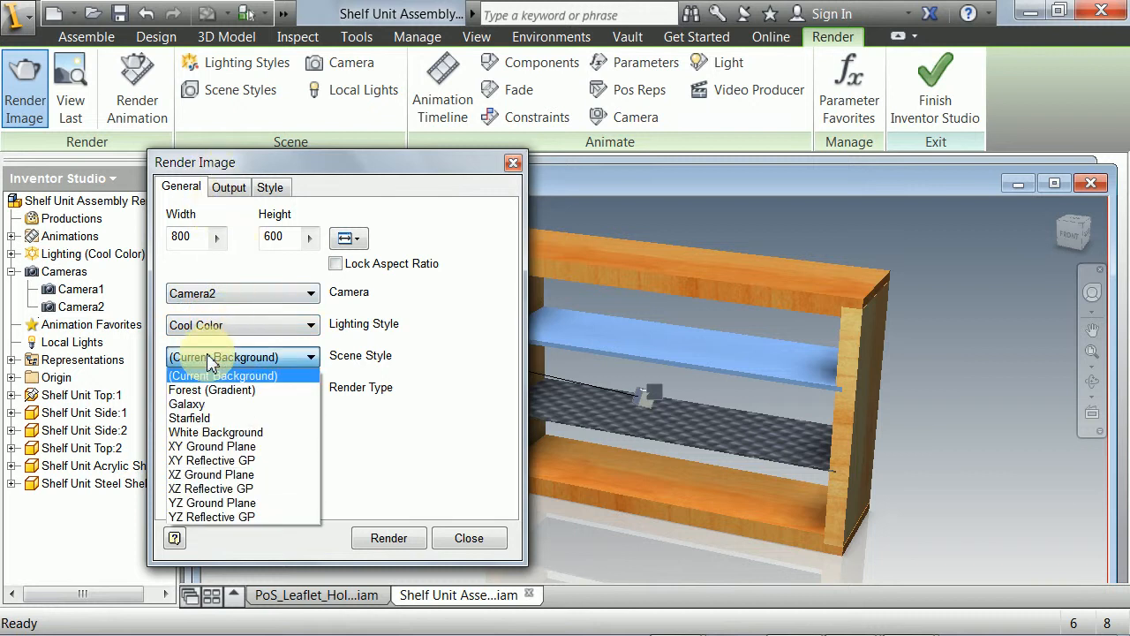
left_click(196, 432)
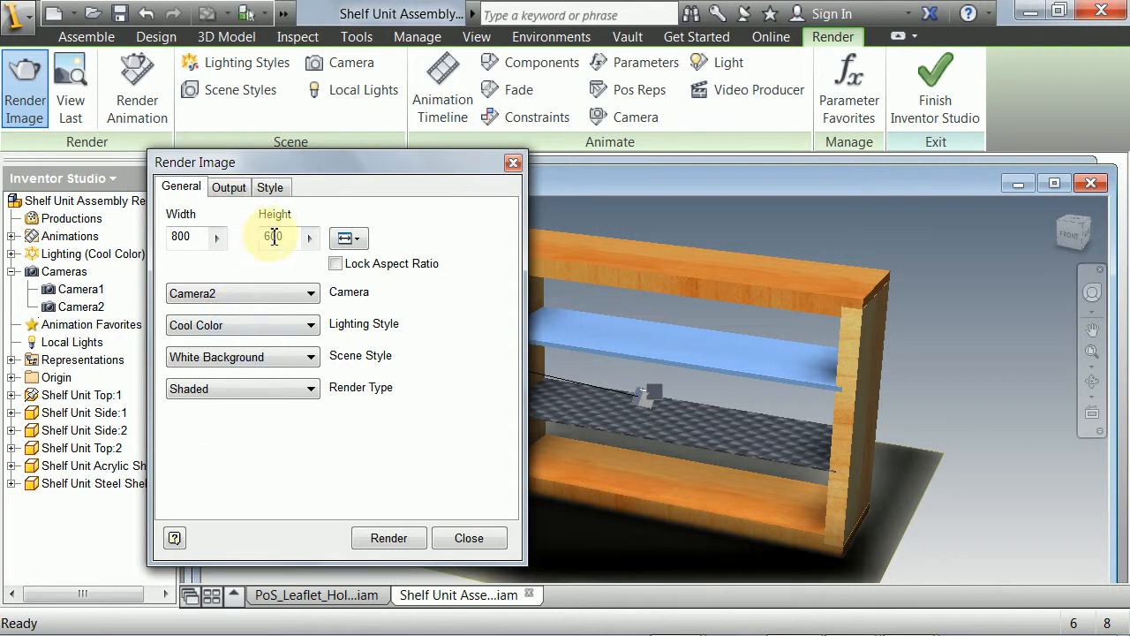
left_click(345, 238)
left_click(346, 237)
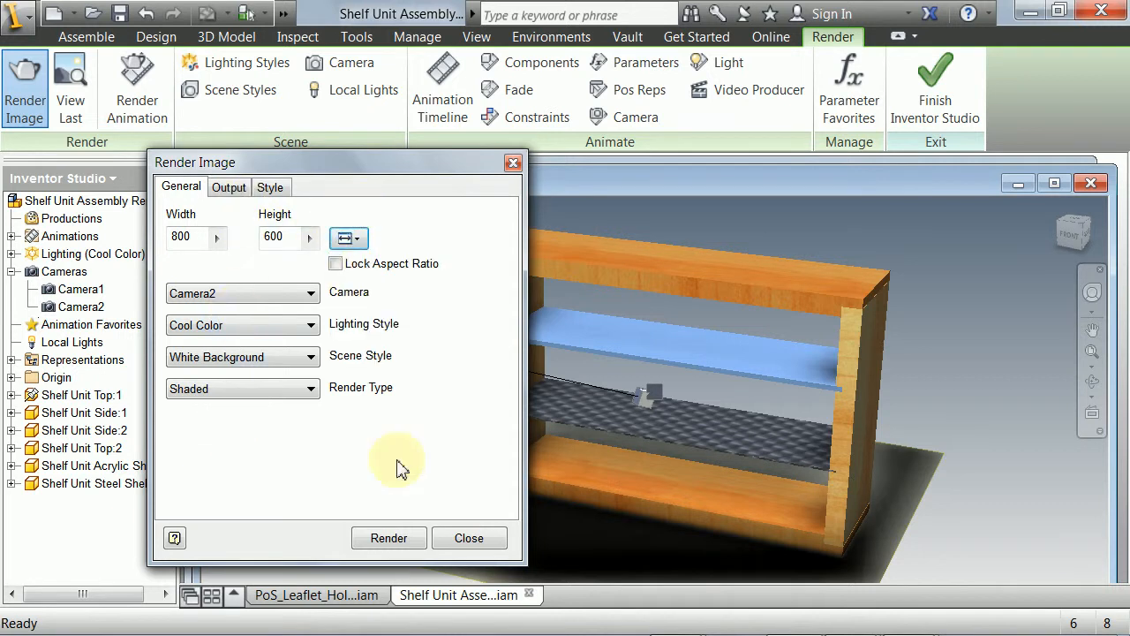
left_click(385, 537)
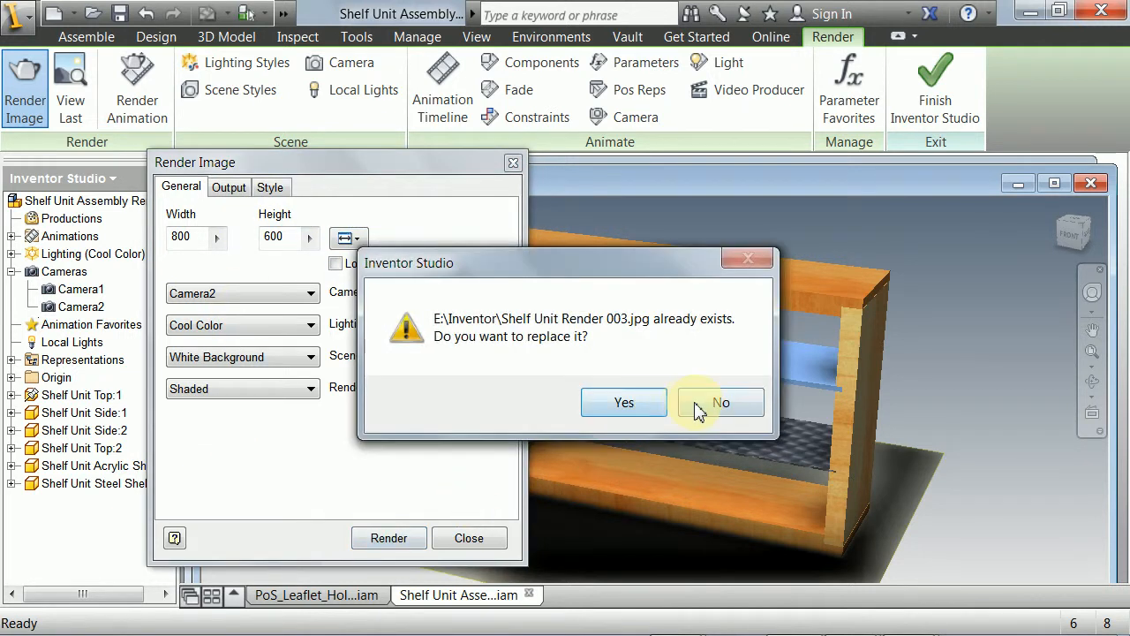
left_click(721, 403)
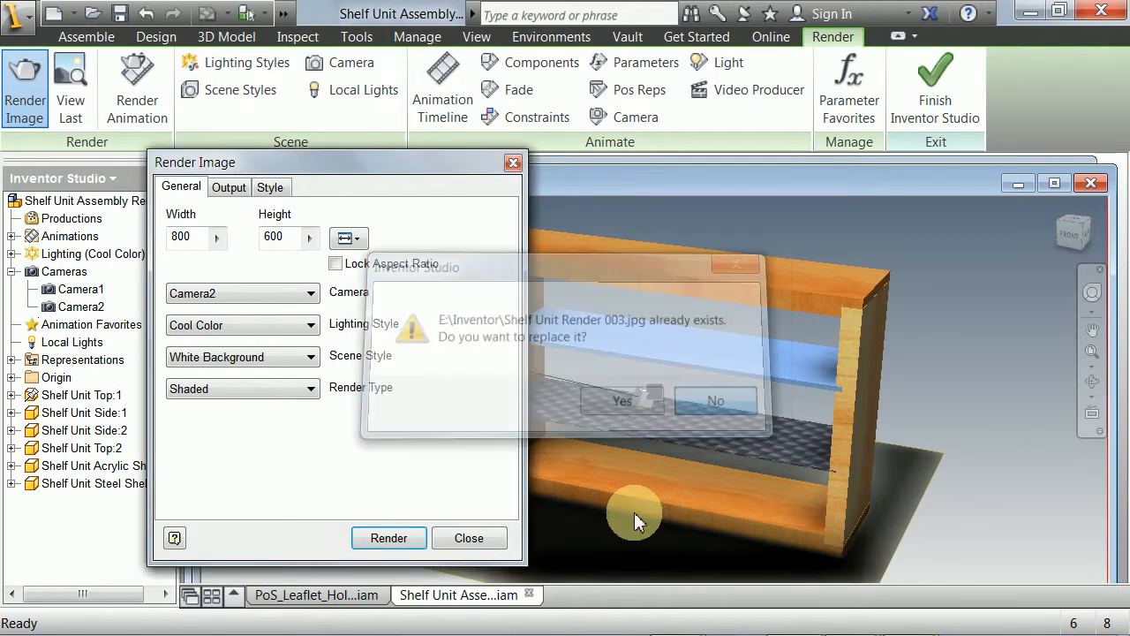
Step: Check the existing Shelf Unit Render JPEG files in the E:\Inventor folder, and minimise the folder window
mouse_move(656, 603)
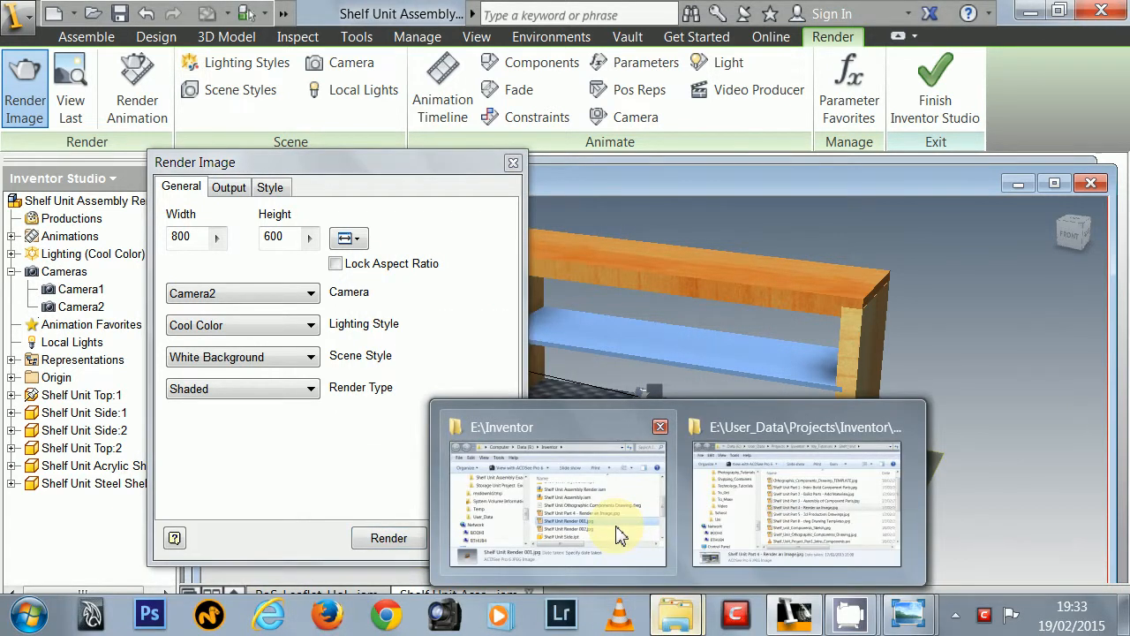
left_click(609, 468)
left_click(558, 461)
left_click(560, 445)
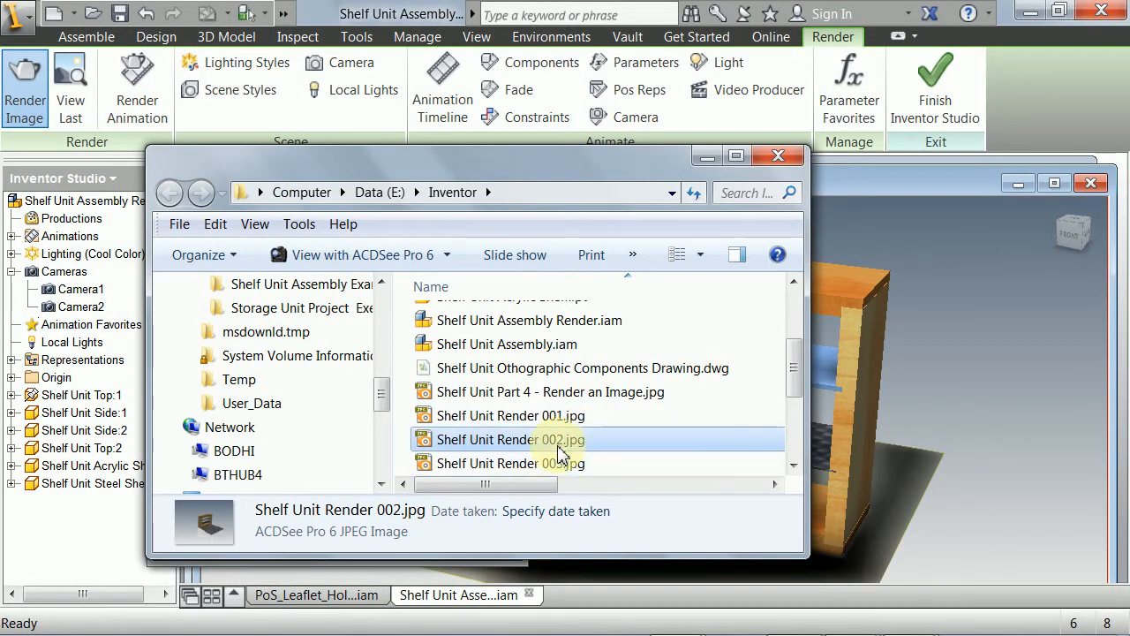
left_click(554, 463)
left_click(708, 159)
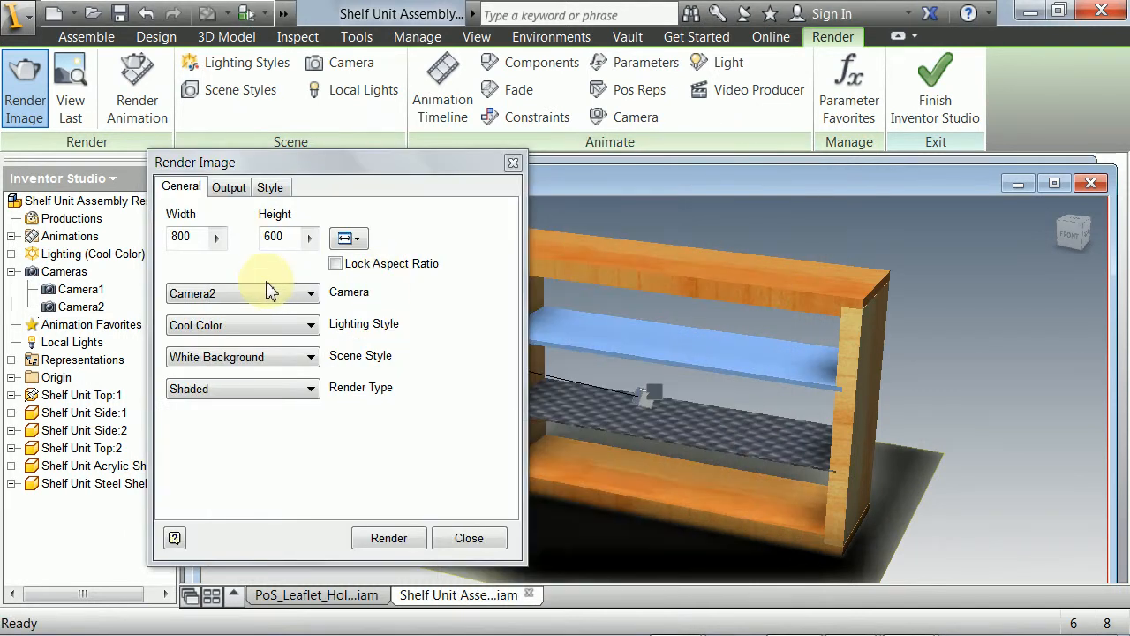
Step: Set the render output file to Shelf Unit Render 004.jpg in the Inventor folder and render the image
left_click(229, 186)
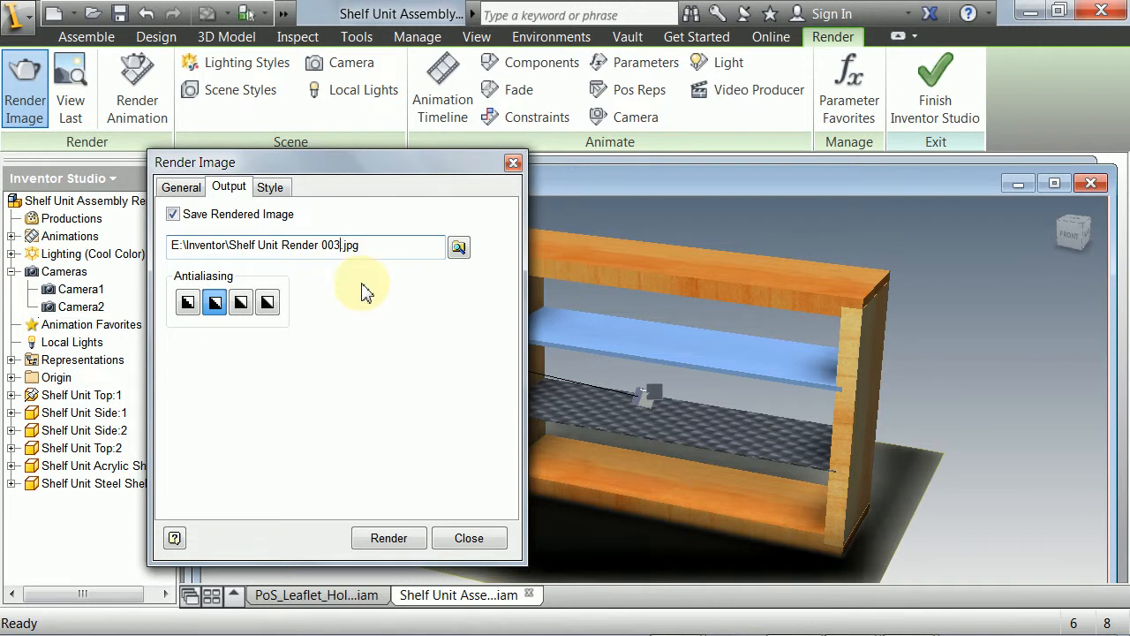
left_click(459, 247)
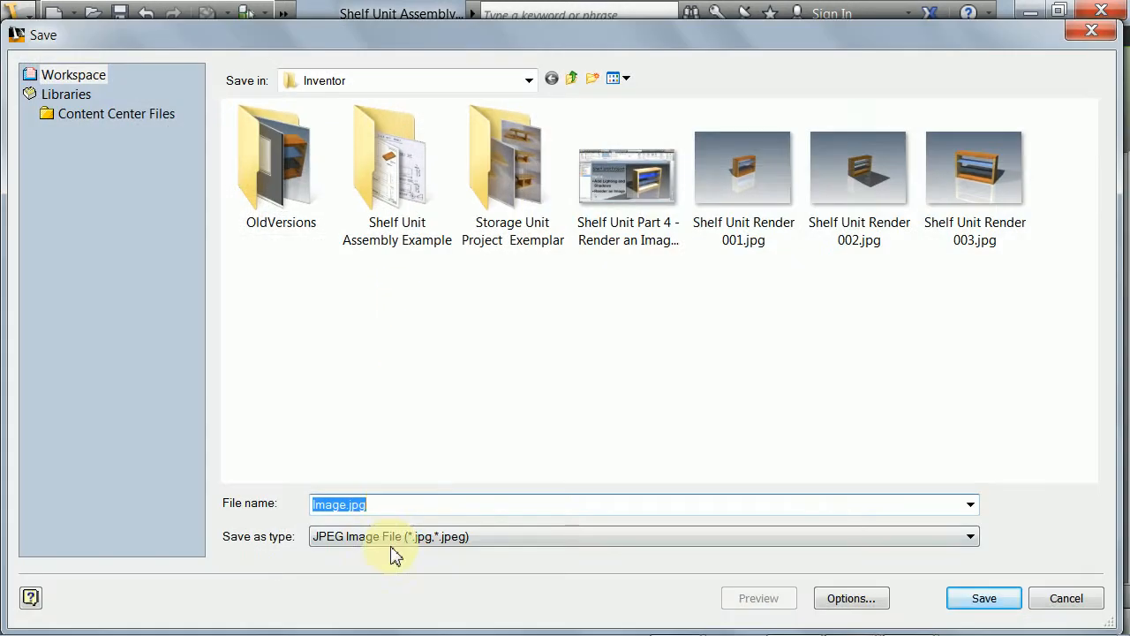
left_click(954, 182)
left_click(416, 497)
left_click(429, 510)
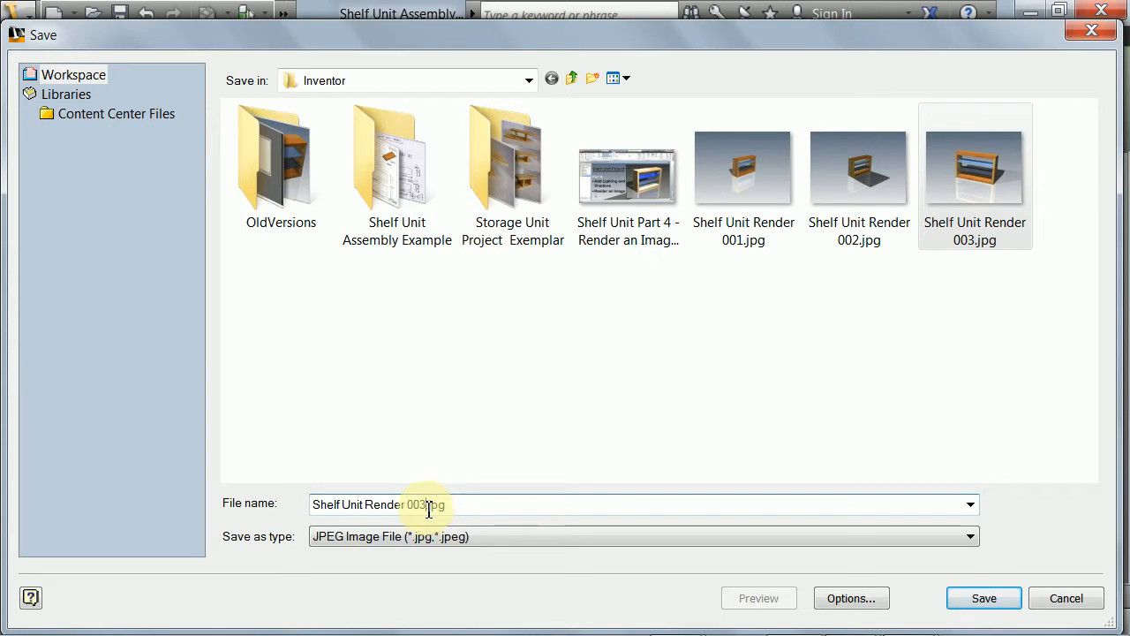
left_click(995, 605)
left_click(389, 537)
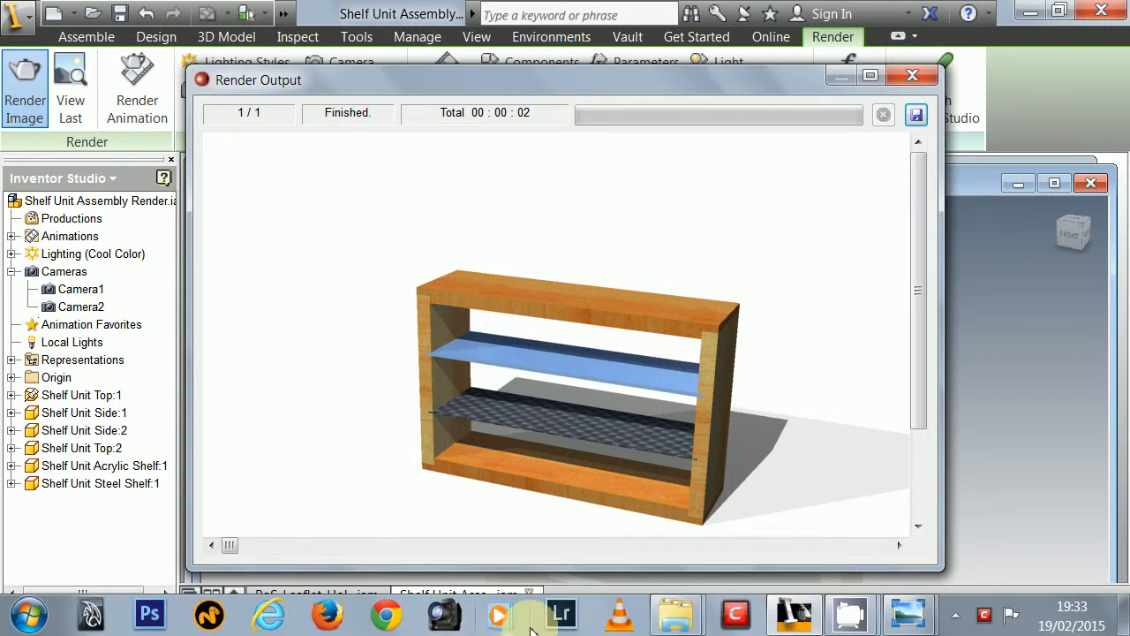
Step: Open Shelf Unit Render 003.jpg from the E:\Inventor folder, compare it with the other saved renders, and close the image viewer
mouse_move(651, 613)
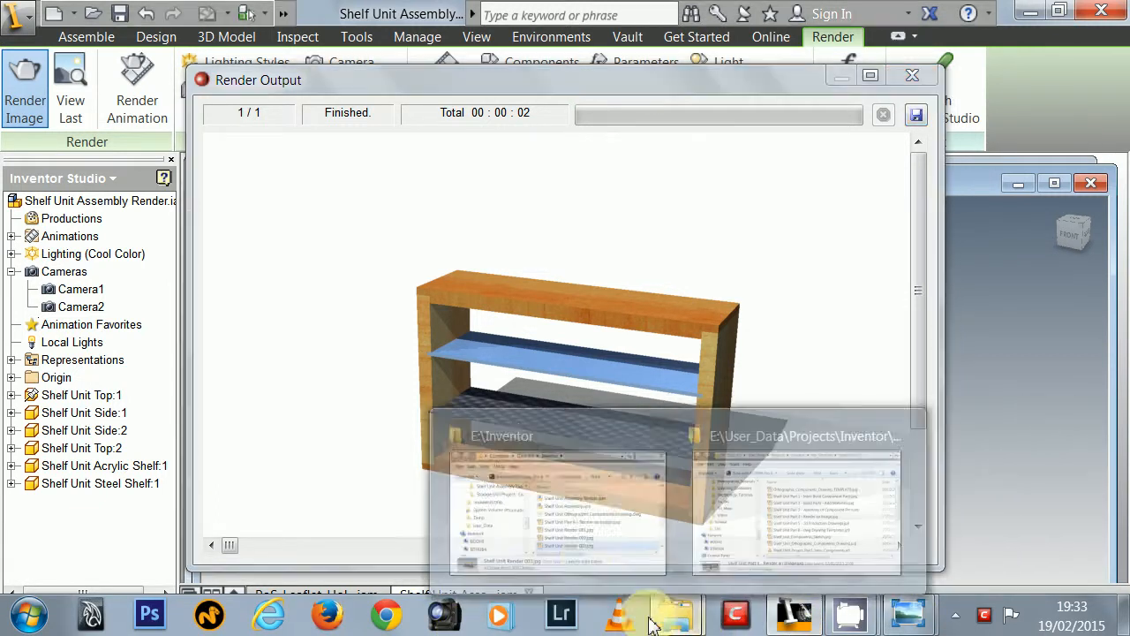
left_click(583, 544)
scroll(536, 431, "down", 2)
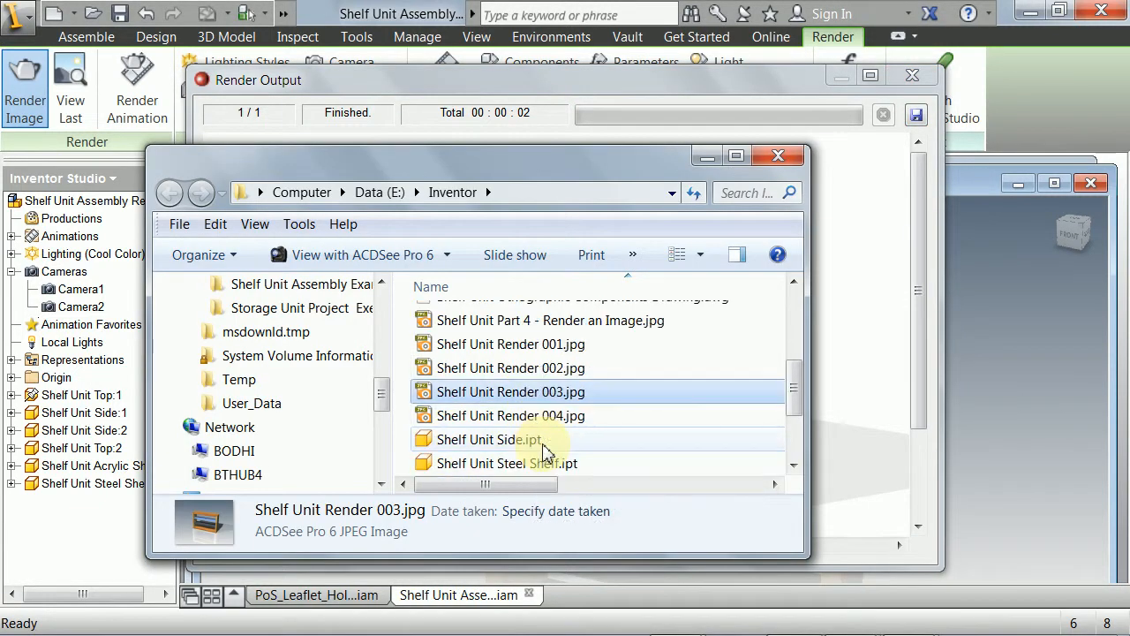
double_click(513, 392)
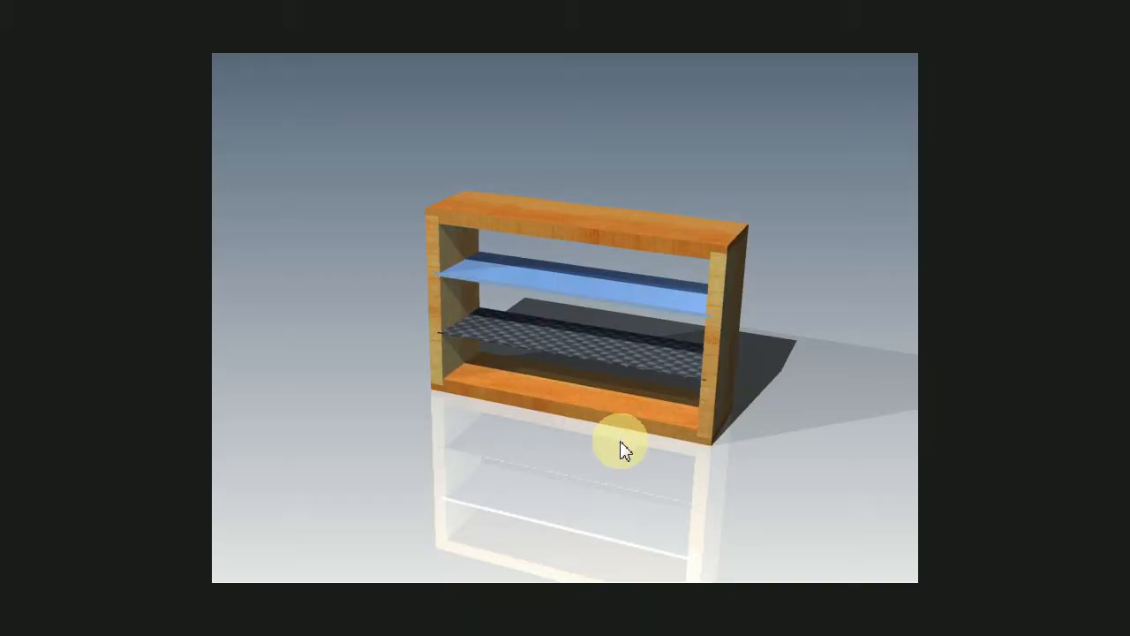
key("Right")
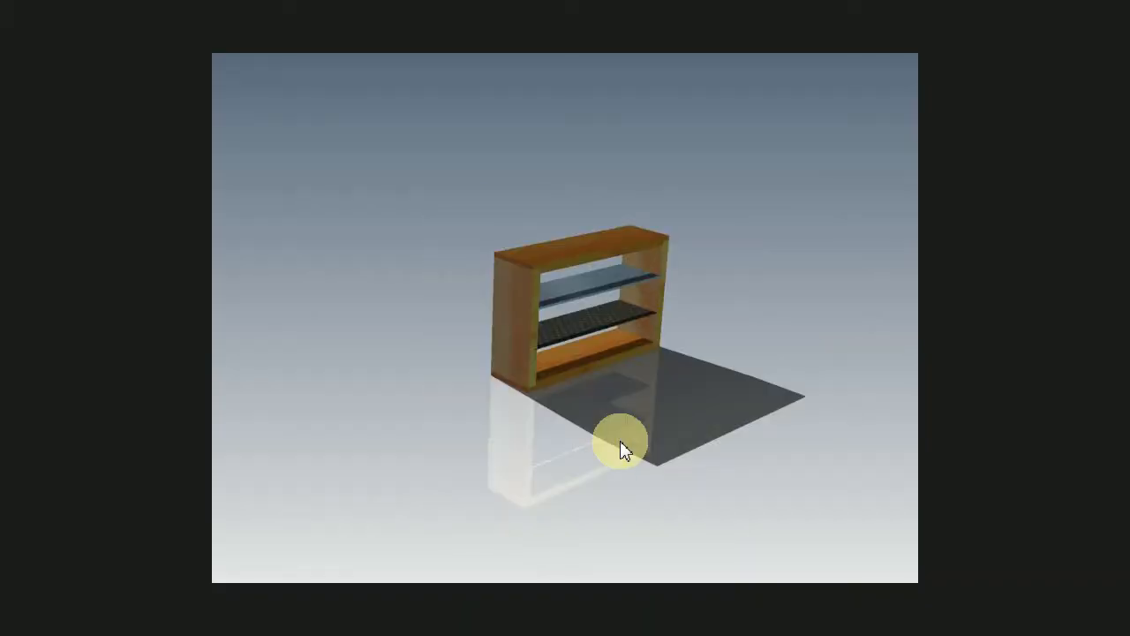
key("Right")
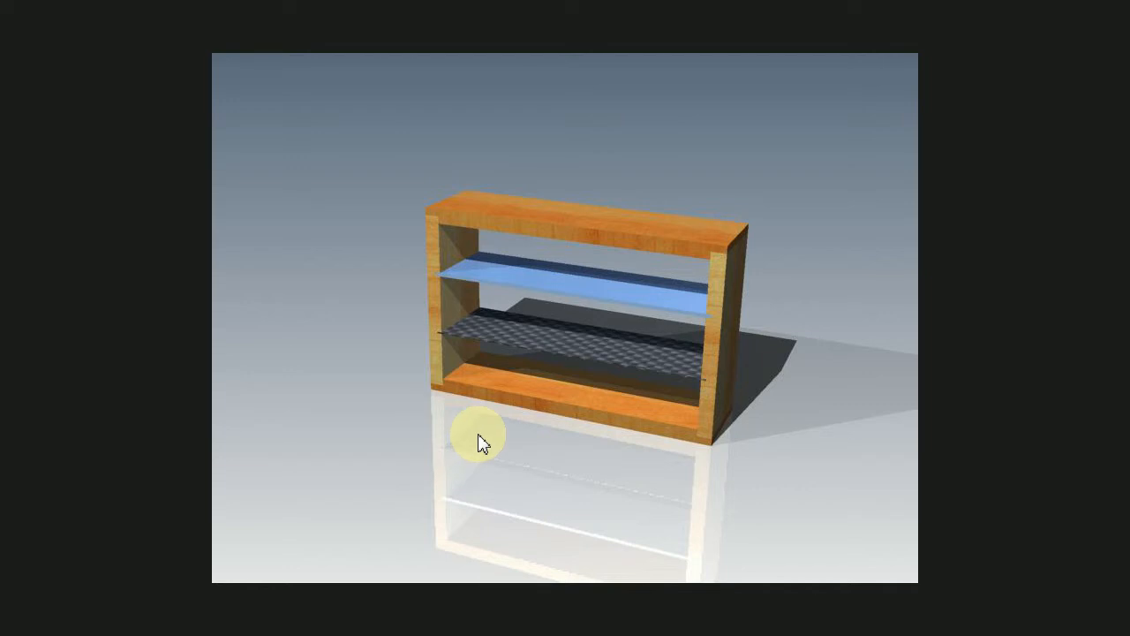
key("Right")
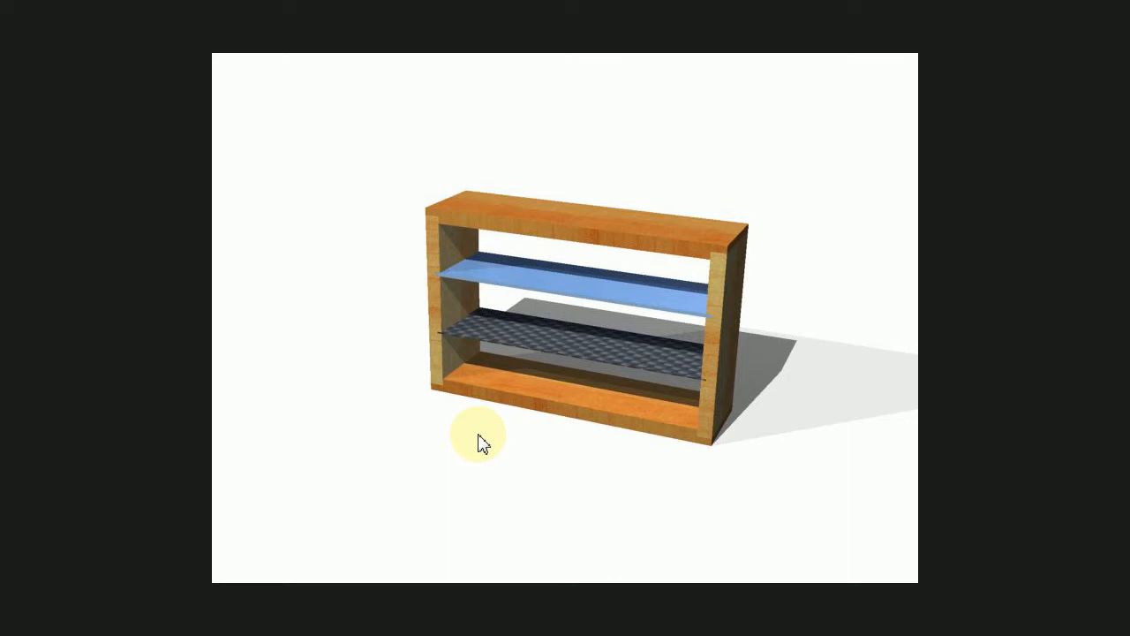
key("Escape")
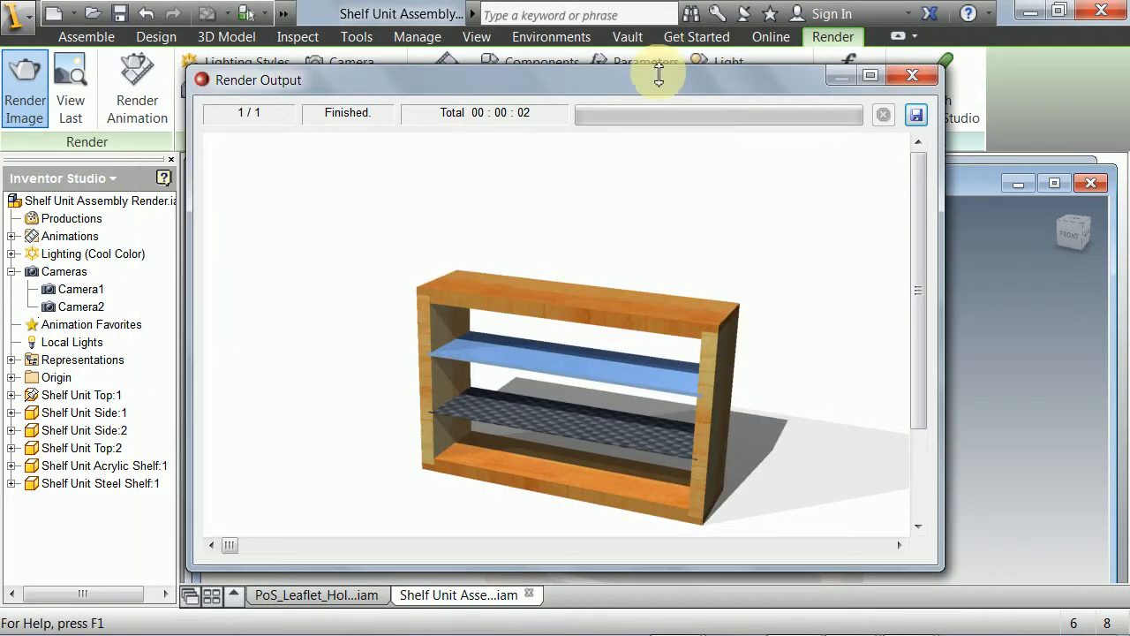
Step: Examine the shelf unit on its white background in the render output, and close the output and the render settings
left_click_drag(661, 80, 667, 81)
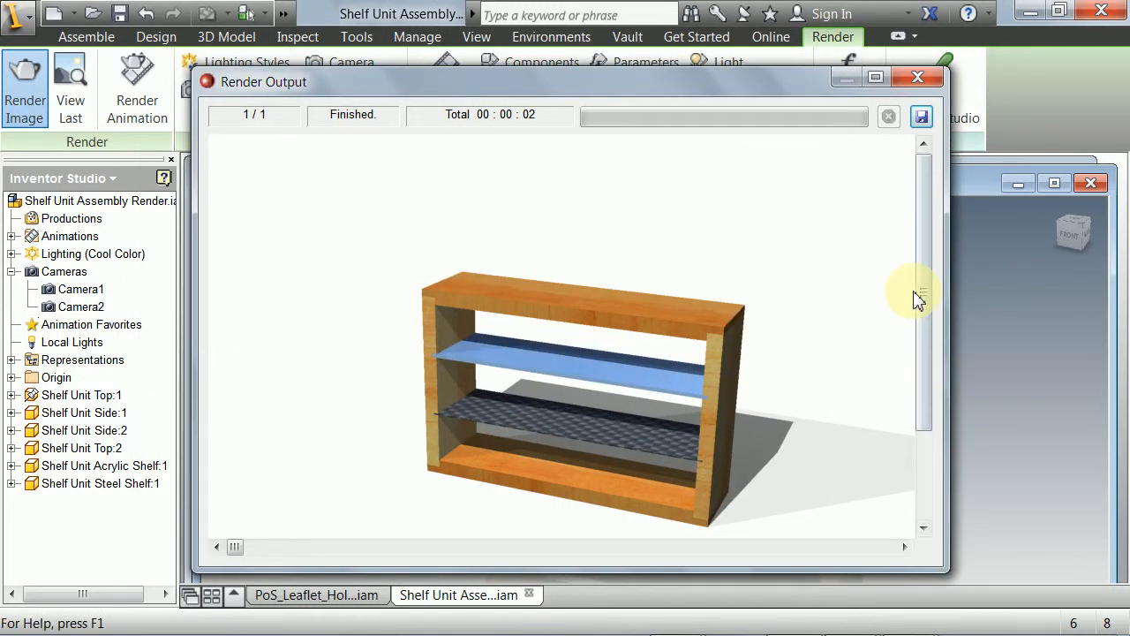
left_click_drag(923, 300, 923, 353)
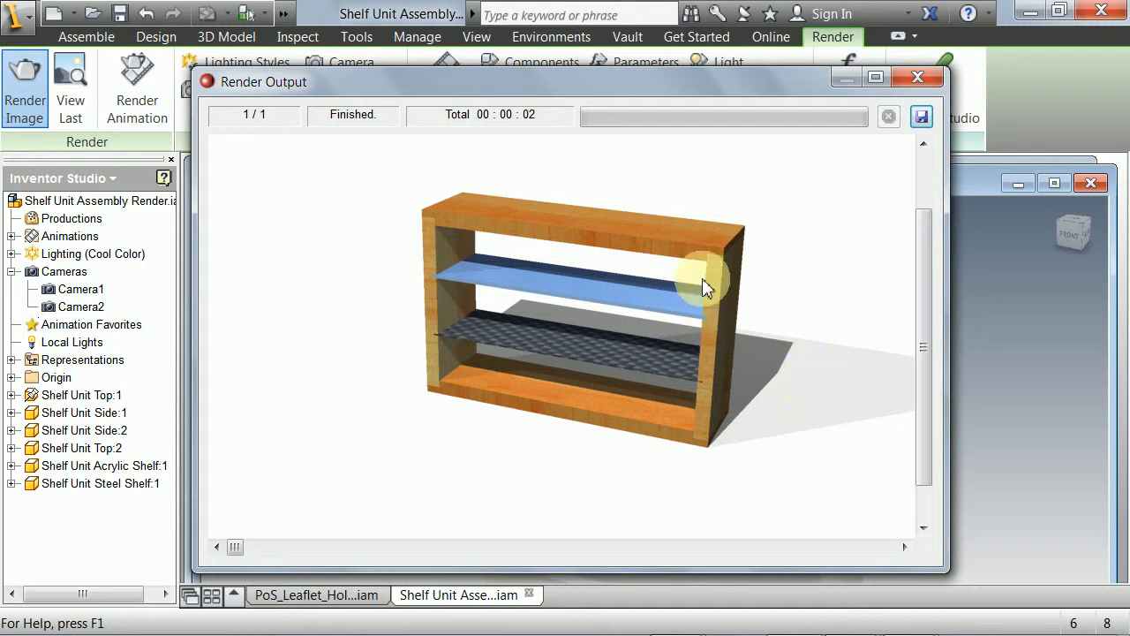
left_click_drag(779, 89, 781, 98)
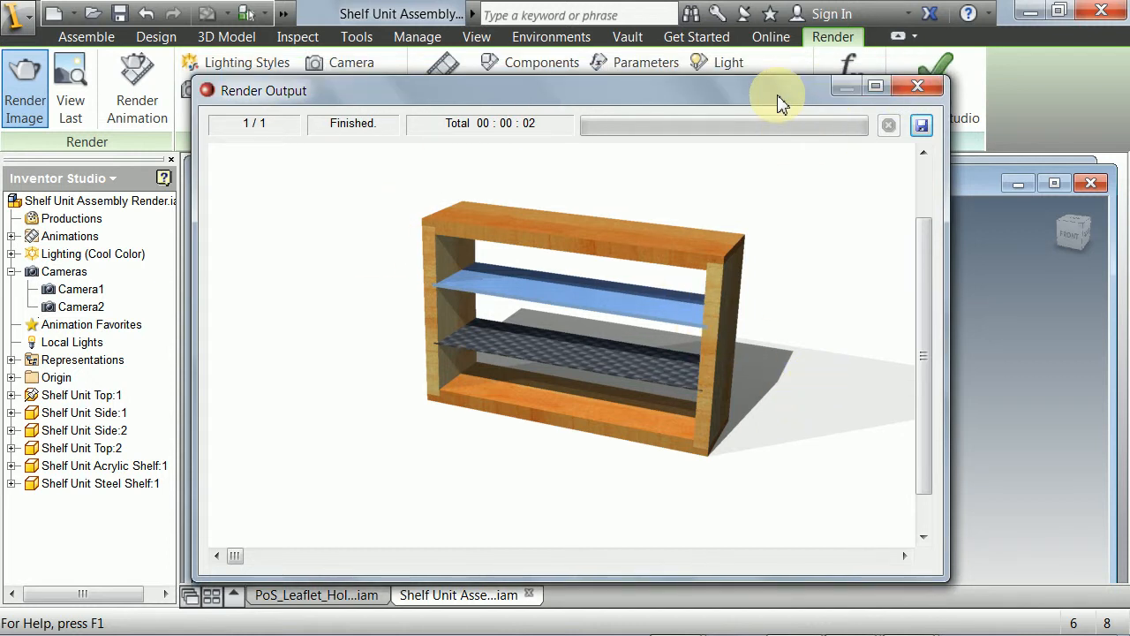
left_click(918, 88)
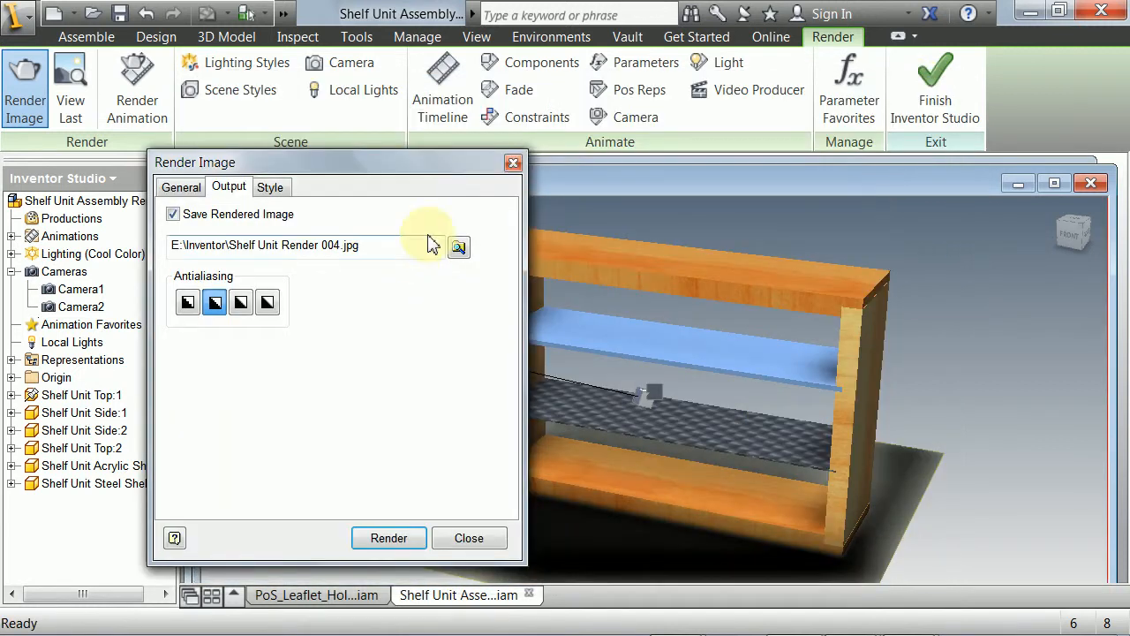
left_click(512, 164)
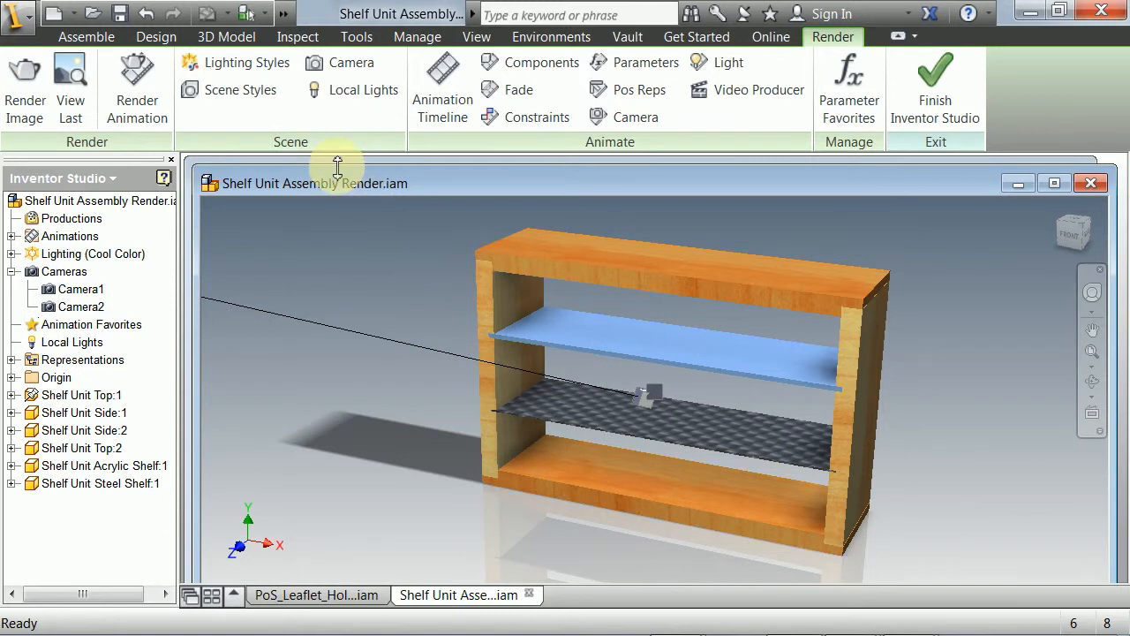
Step: Shorten the shelf unit assembly's window from above and bring the PoS_Leaflet_Holder.iam assembly to the front
left_click_drag(338, 168, 322, 190)
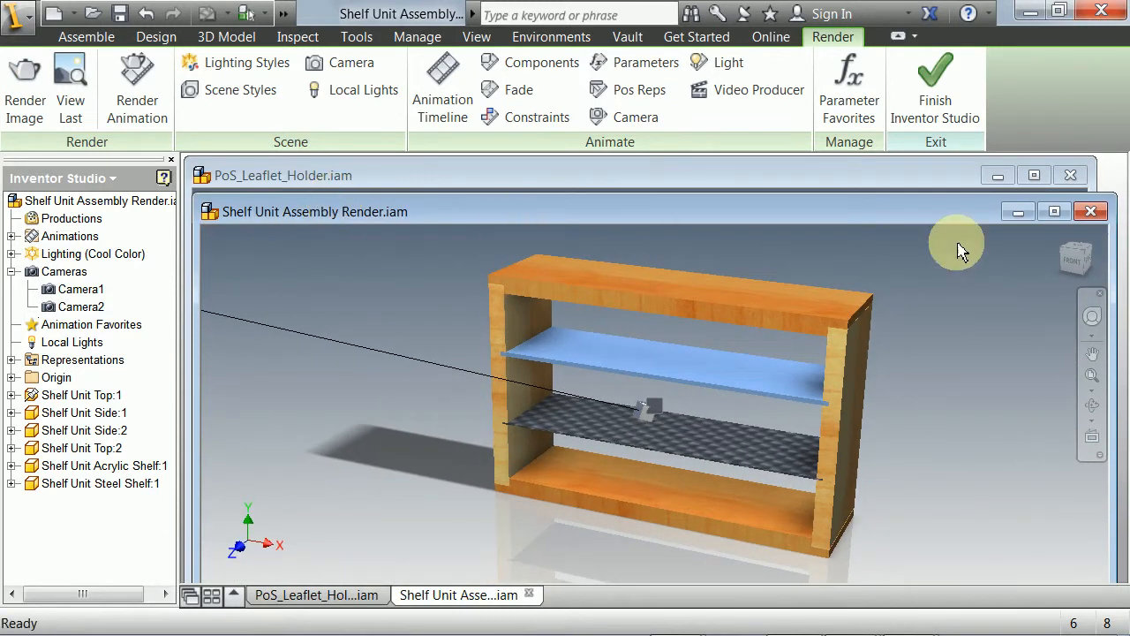
left_click(1014, 213)
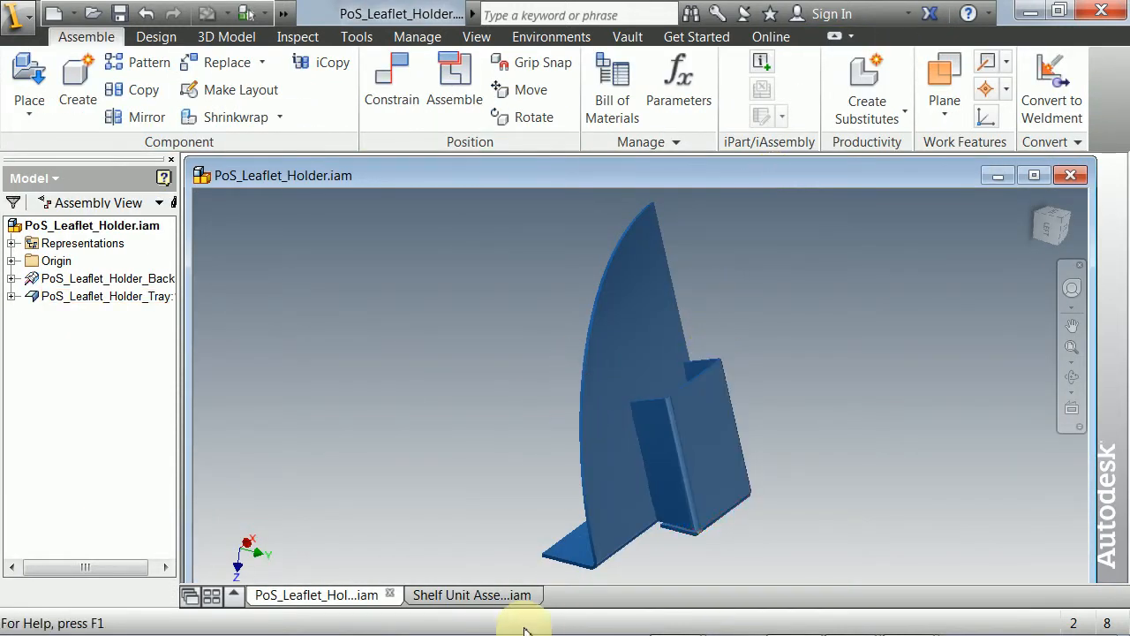
left_click(452, 594)
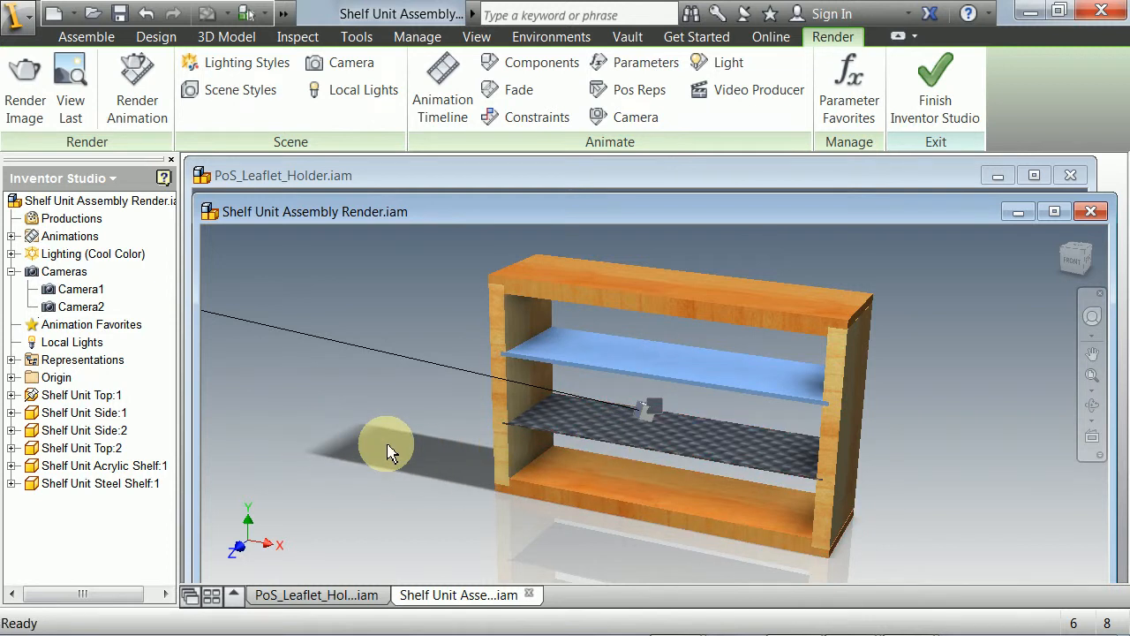
left_click(422, 181)
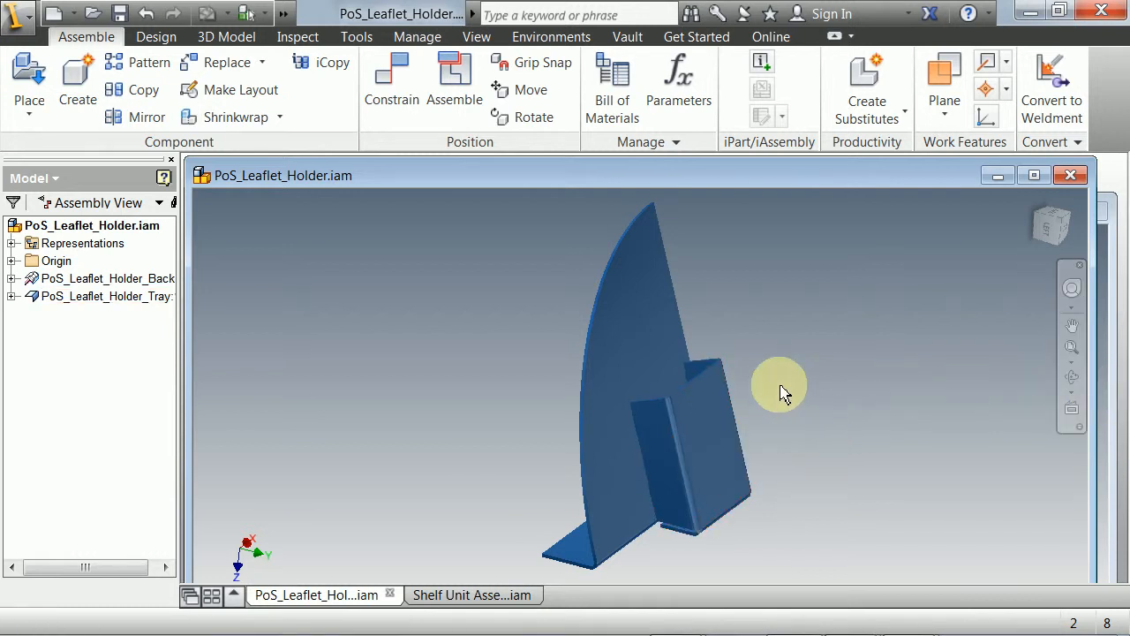
Step: Examine the leaflet holder's orientation from several sides, including how its back and tray sit relative to the model axes
left_click(1073, 378)
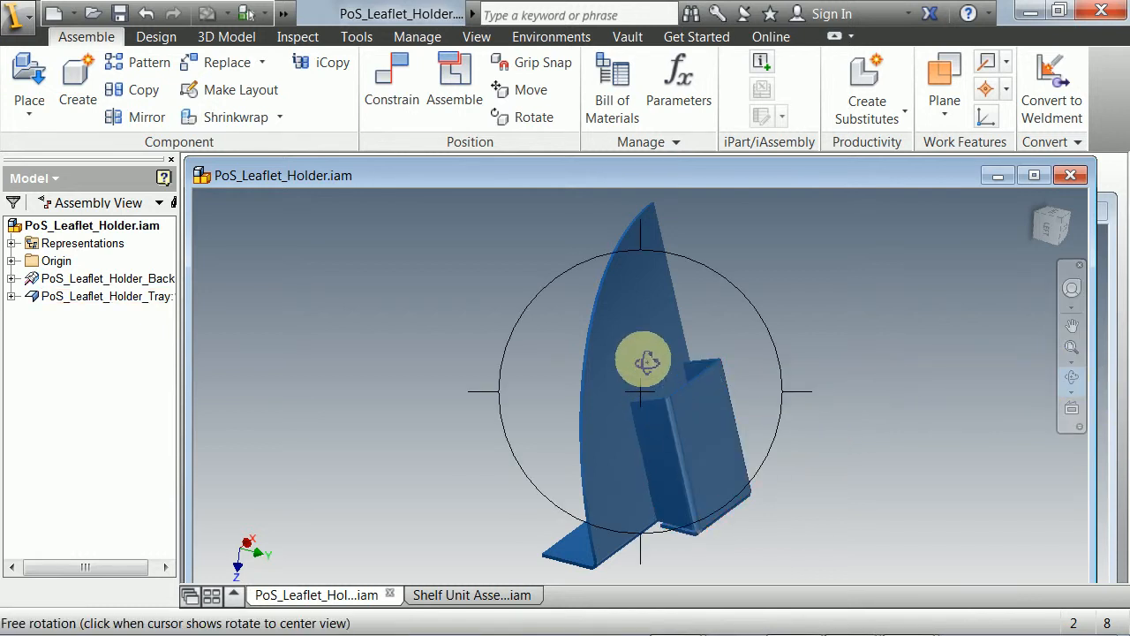
left_click_drag(681, 384, 528, 328)
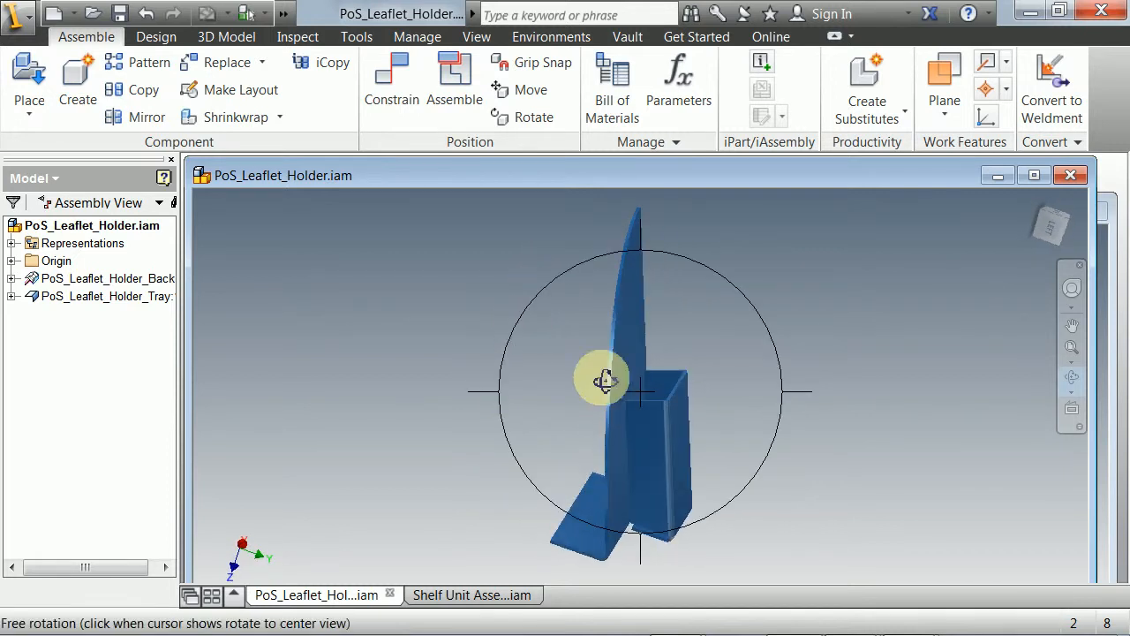
left_click_drag(634, 403, 658, 404)
left_click_drag(616, 327, 616, 431)
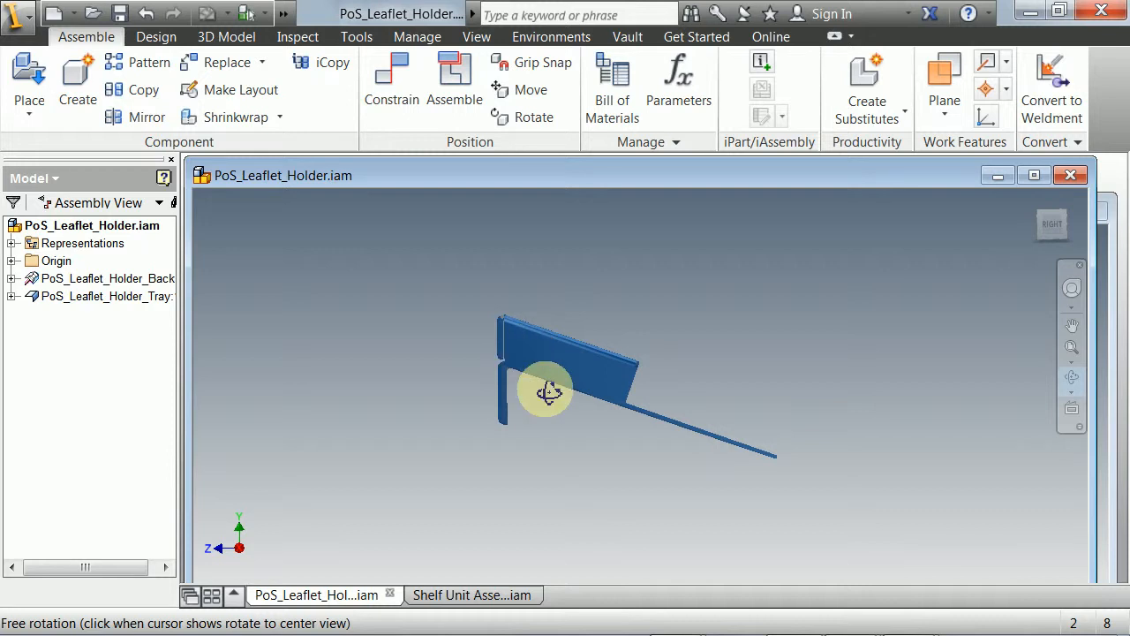
left_click_drag(549, 392, 592, 360)
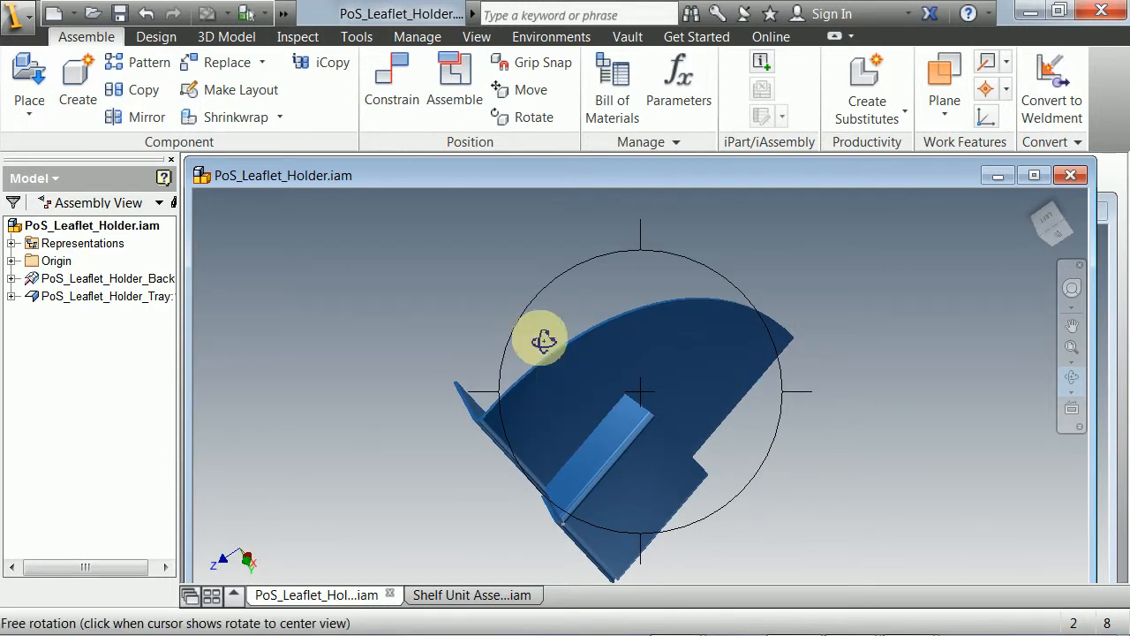
left_click_drag(565, 270, 510, 380)
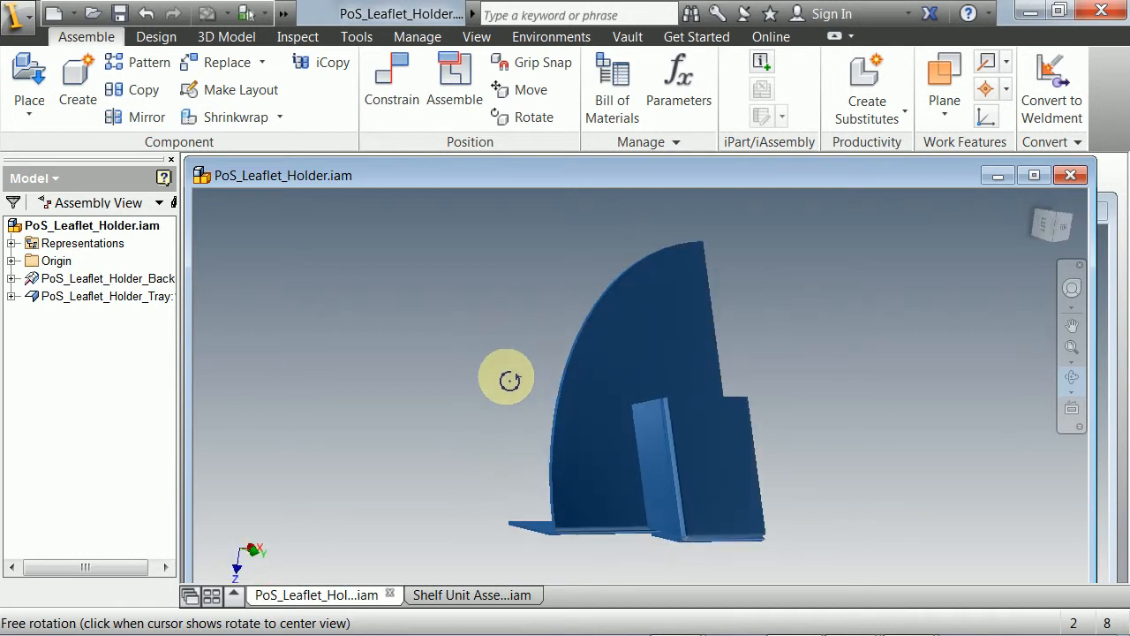
left_click_drag(631, 278, 592, 392)
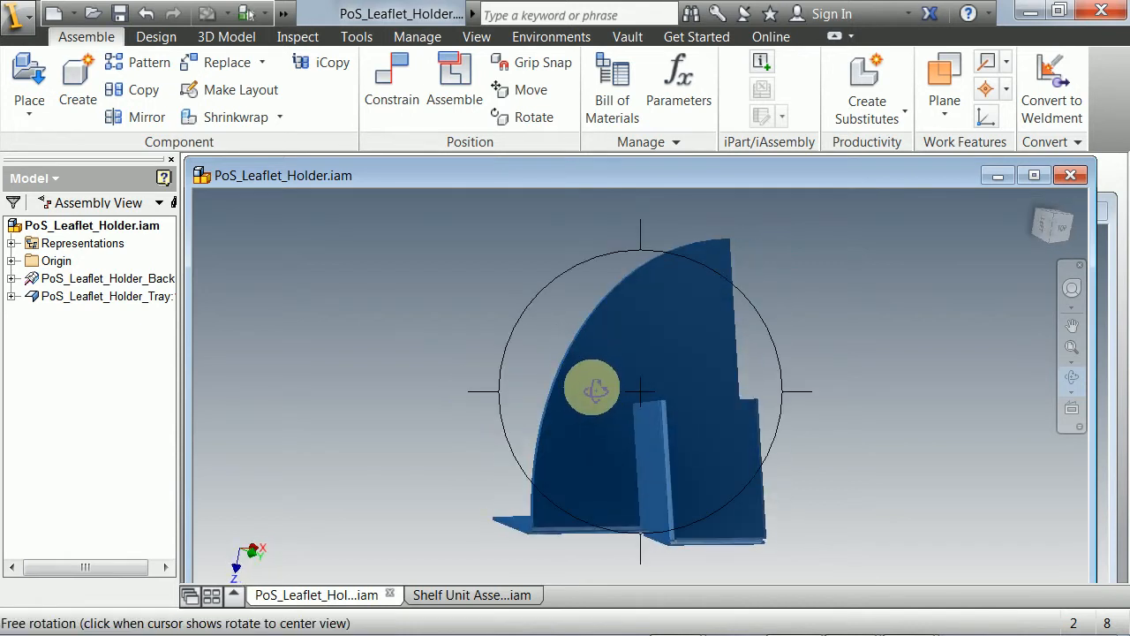
key("Escape")
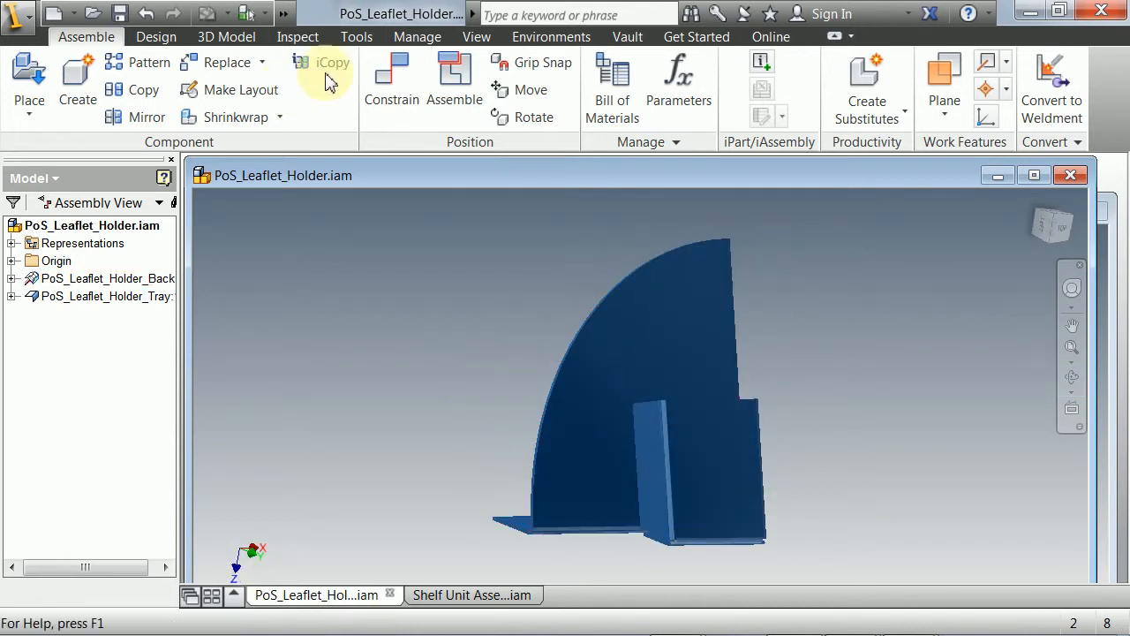
Step: Turn on ground shadows for the leaflet holder assembly
left_click(530, 36)
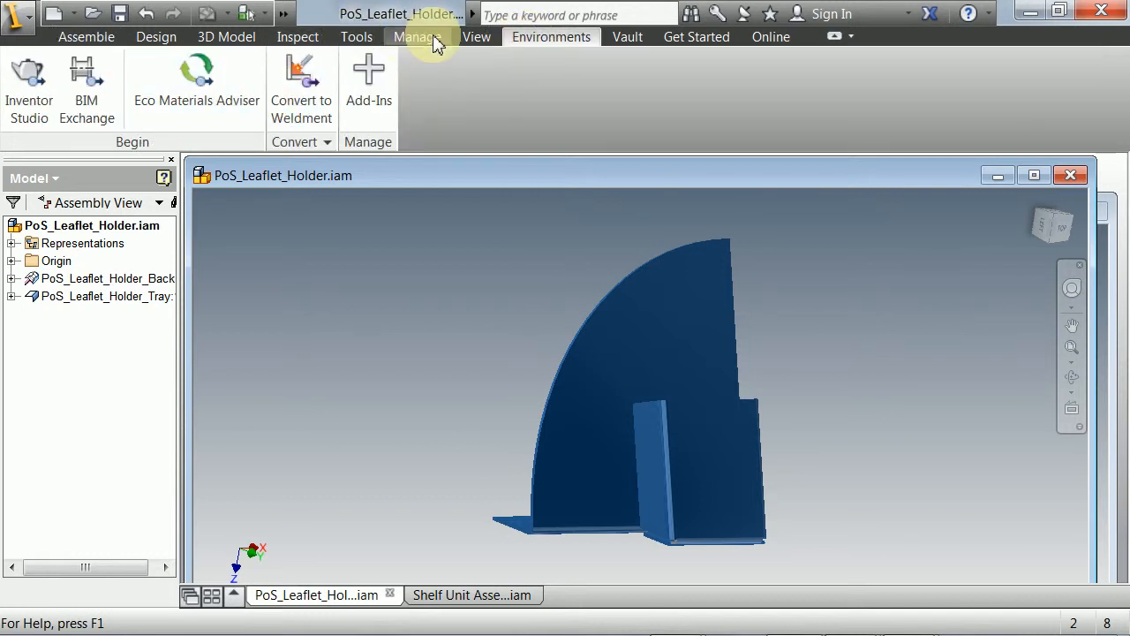
left_click(474, 39)
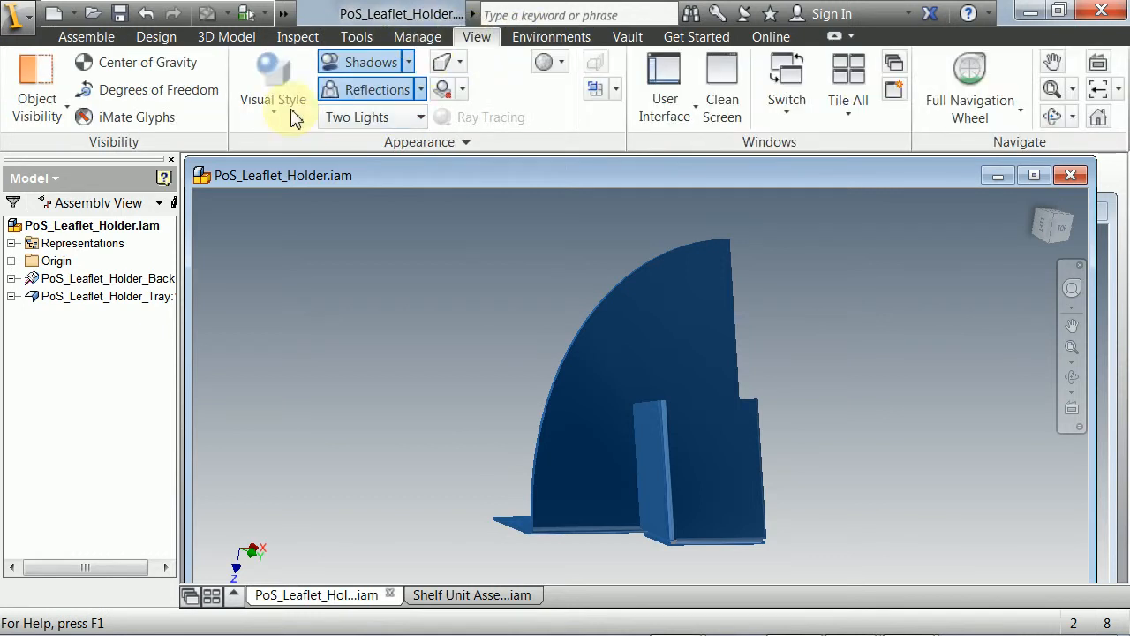
left_click(410, 62)
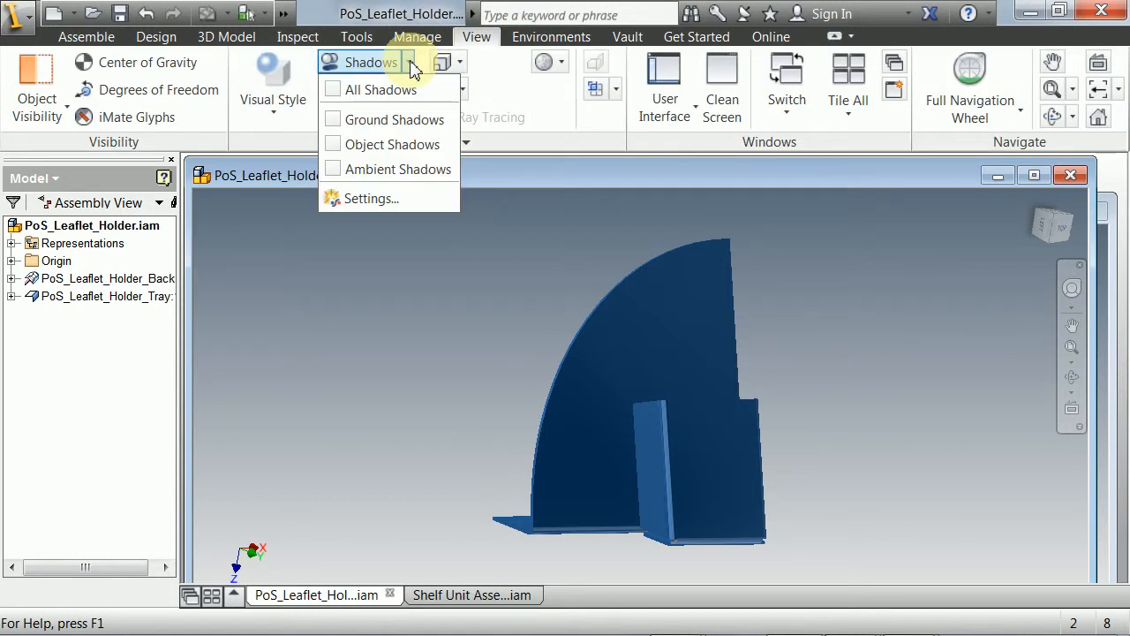
left_click(344, 119)
left_click(760, 371)
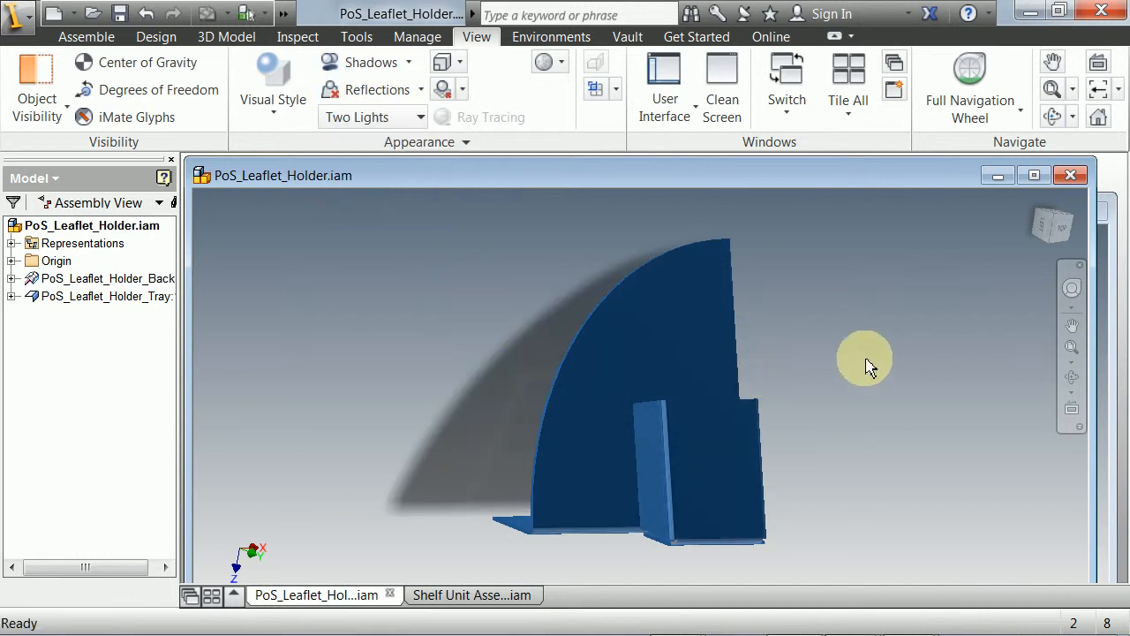
Step: Check the ground shadow from several angles and redefine the leaflet holder's left side view as the front view
left_click(1073, 377)
left_click_drag(619, 436, 717, 377)
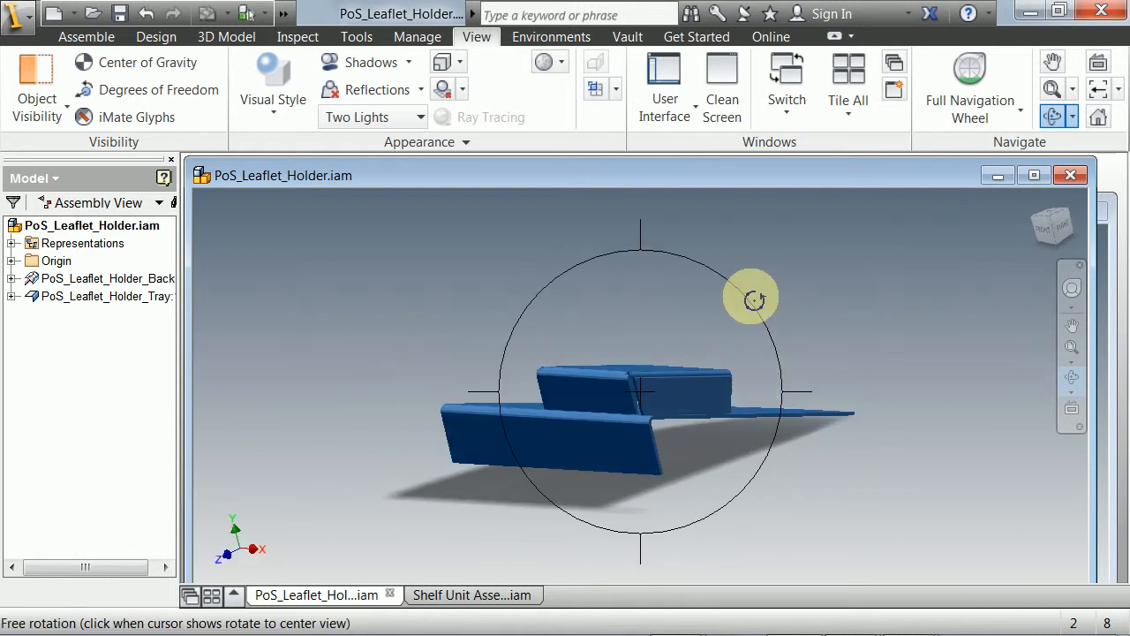
left_click_drag(755, 300, 585, 487)
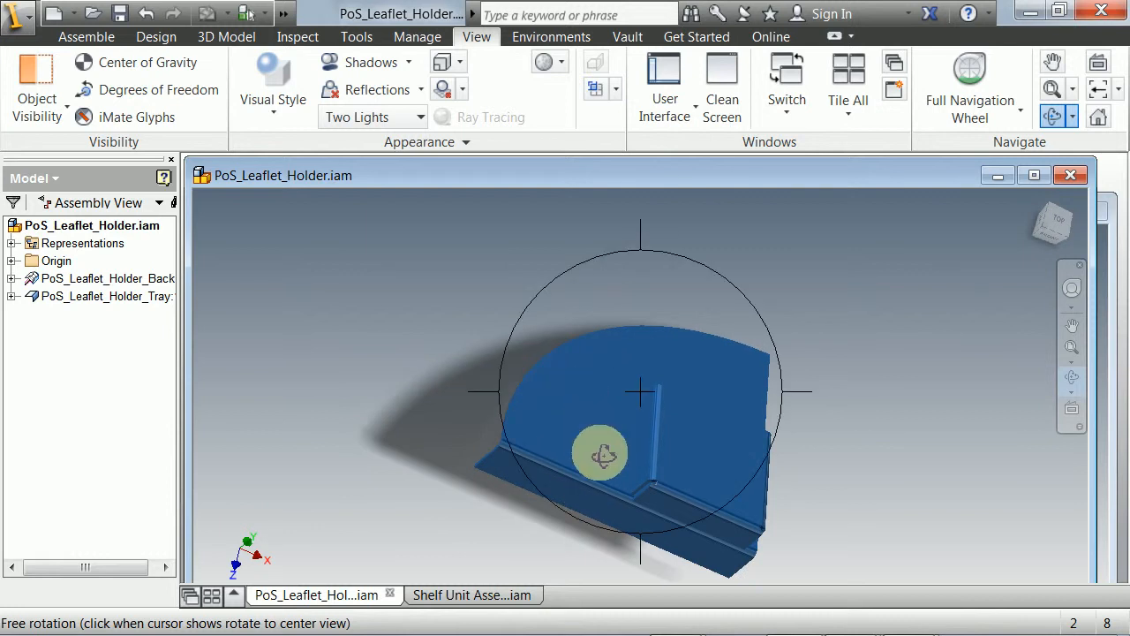
left_click_drag(598, 331, 740, 468)
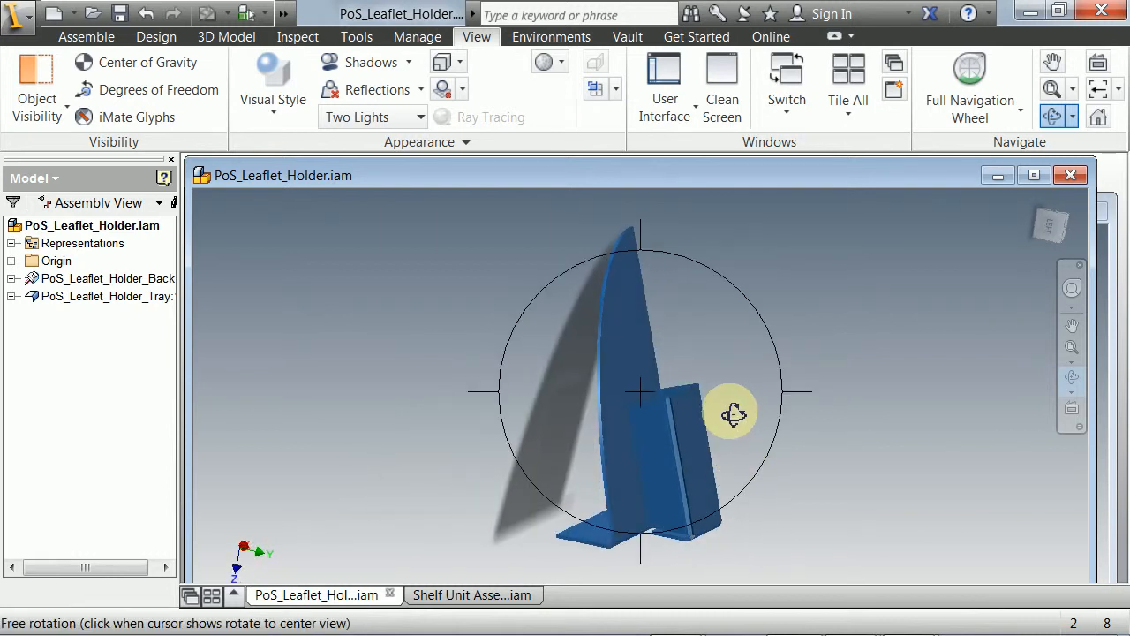
key("Escape")
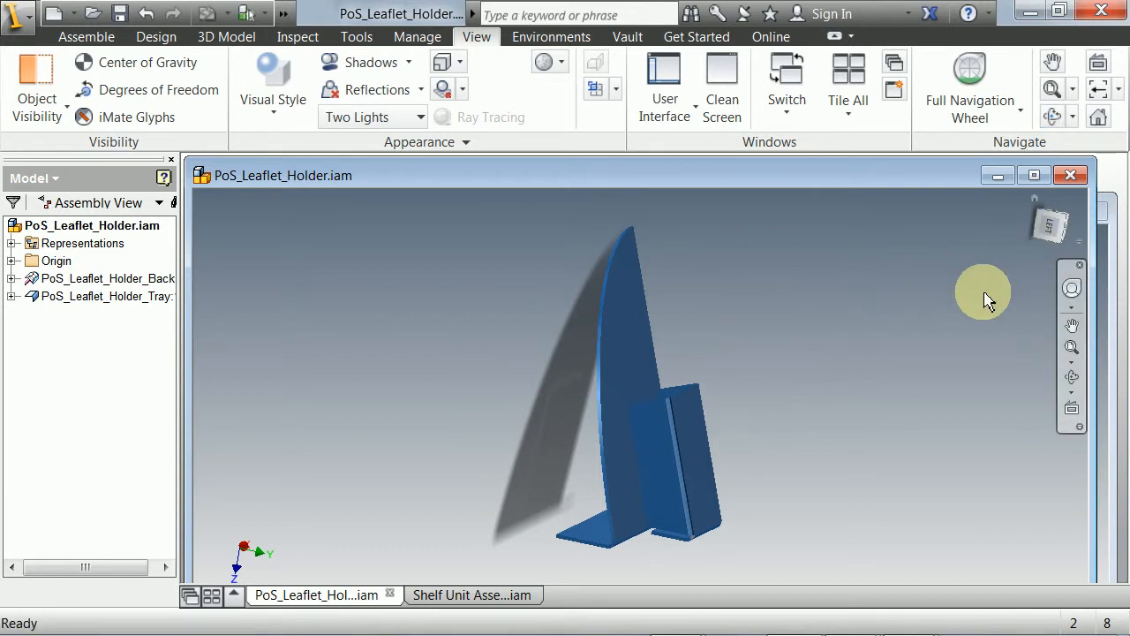
left_click(1052, 231)
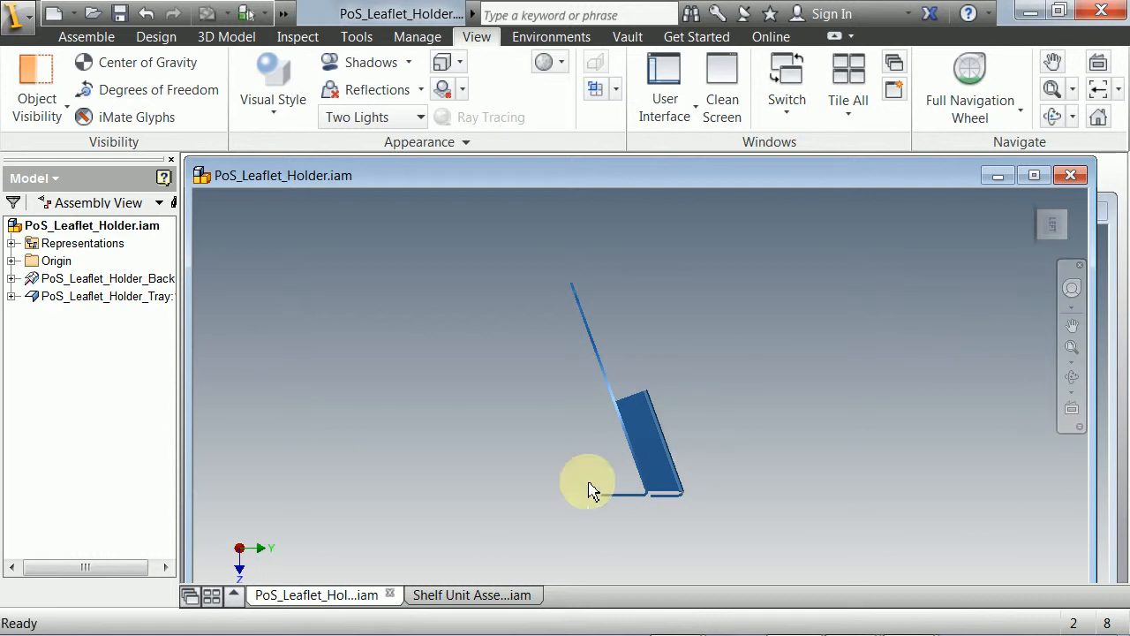
right_click(1082, 250)
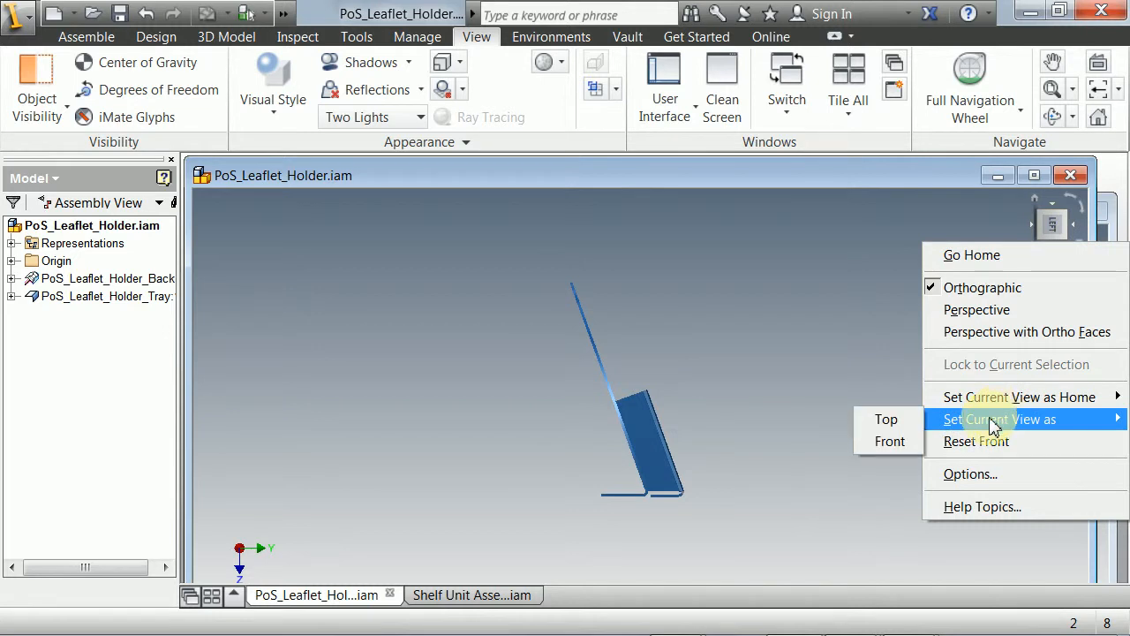
left_click(888, 441)
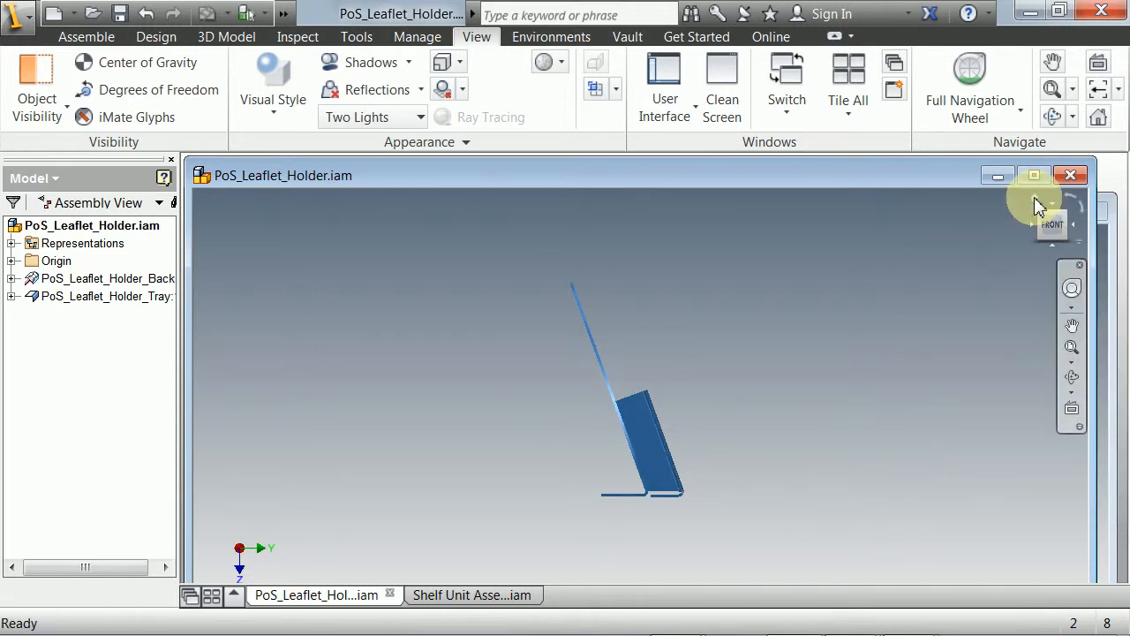
Step: Check the shadow's new direction and redefine the upside-down, face-on view of the holder's curved back as the front view
left_click(1071, 377)
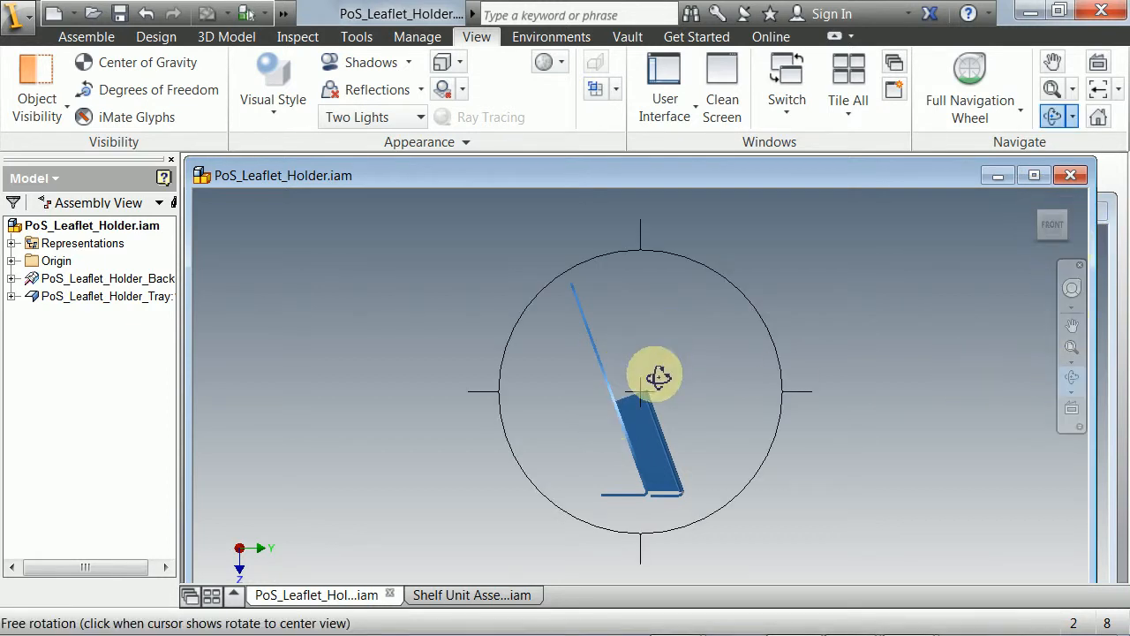
left_click_drag(656, 376, 637, 438)
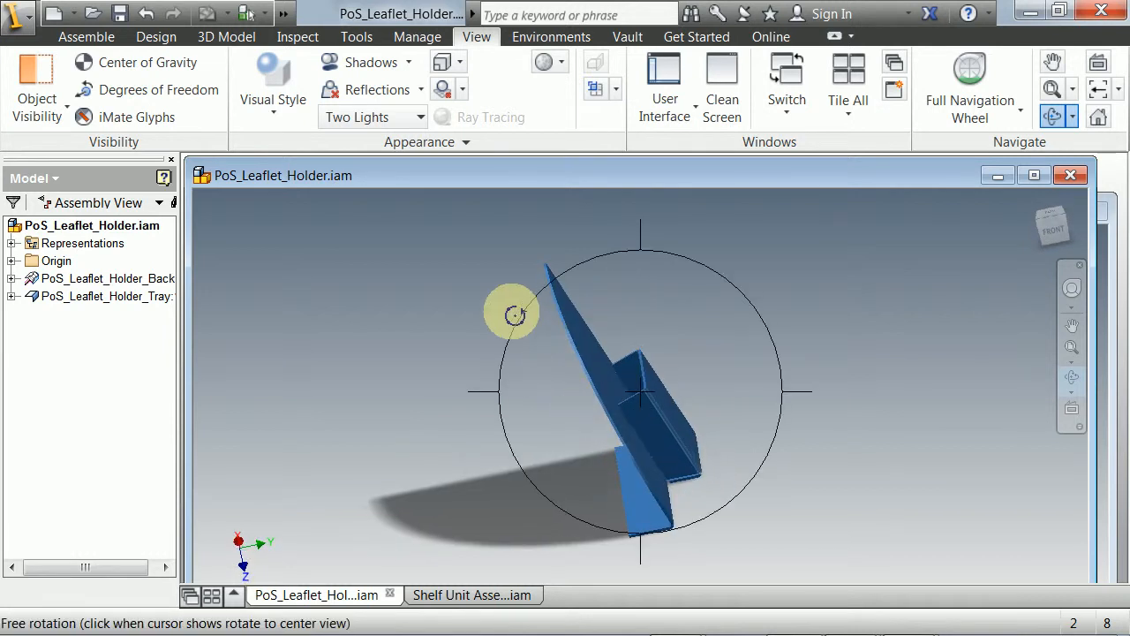
left_click_drag(515, 328, 619, 379)
left_click_drag(544, 316, 551, 283)
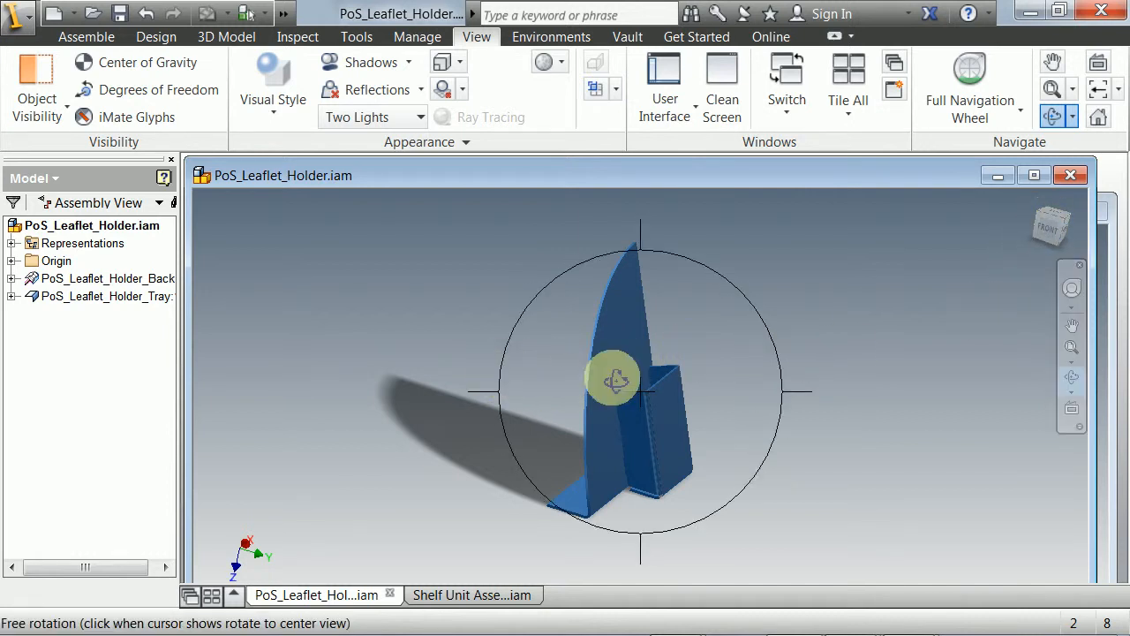
left_click_drag(609, 379, 582, 383)
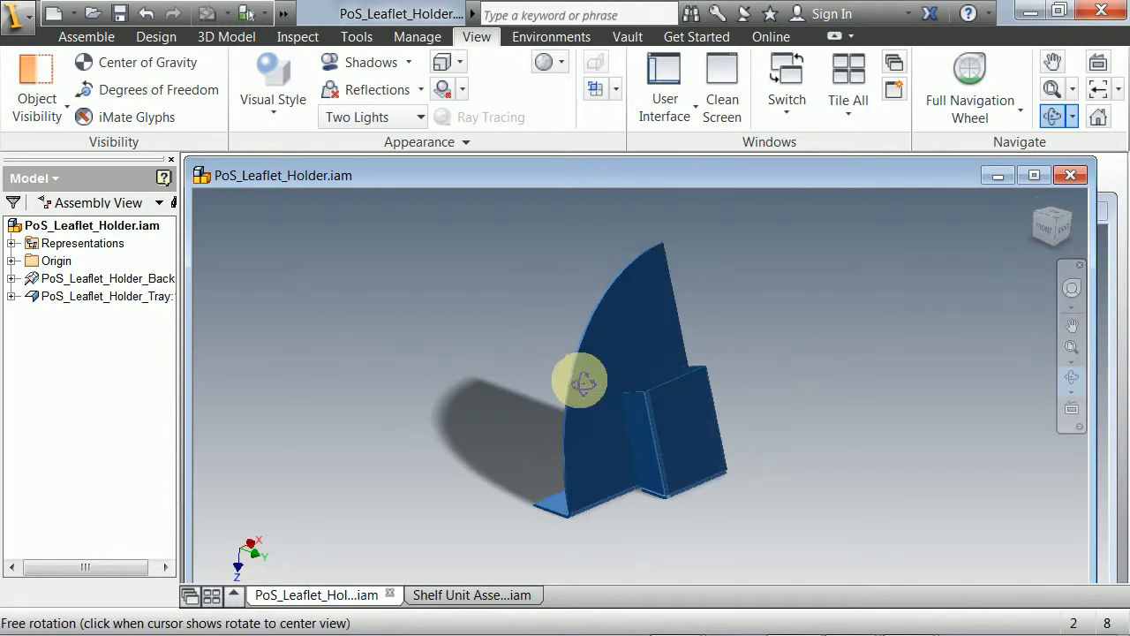
left_click(1068, 235)
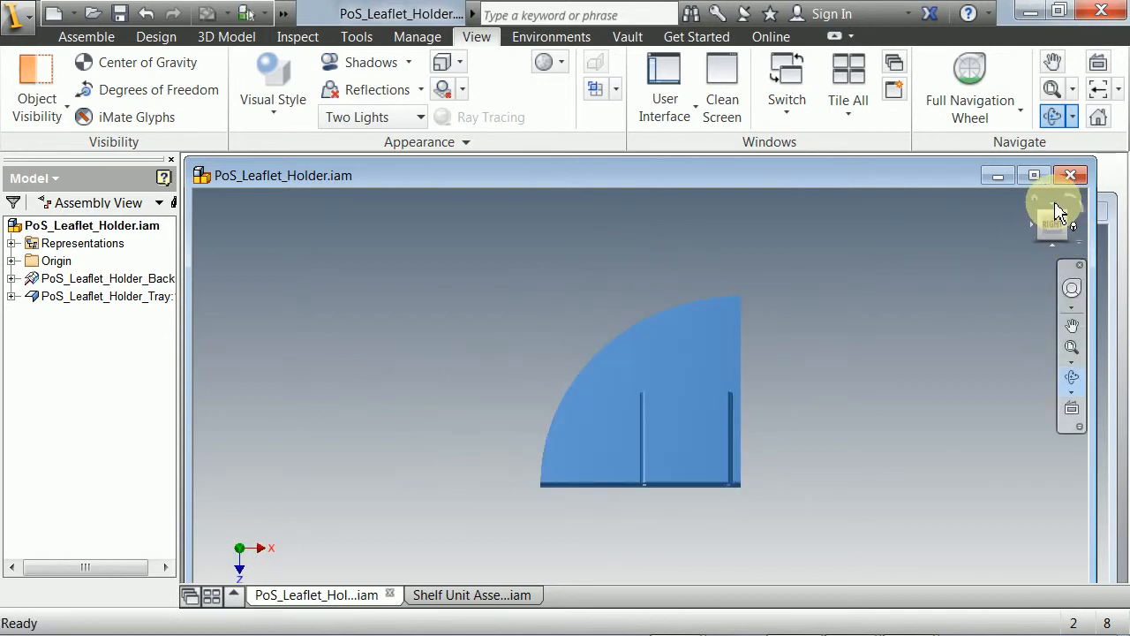
left_click(1060, 212)
left_click(1055, 217)
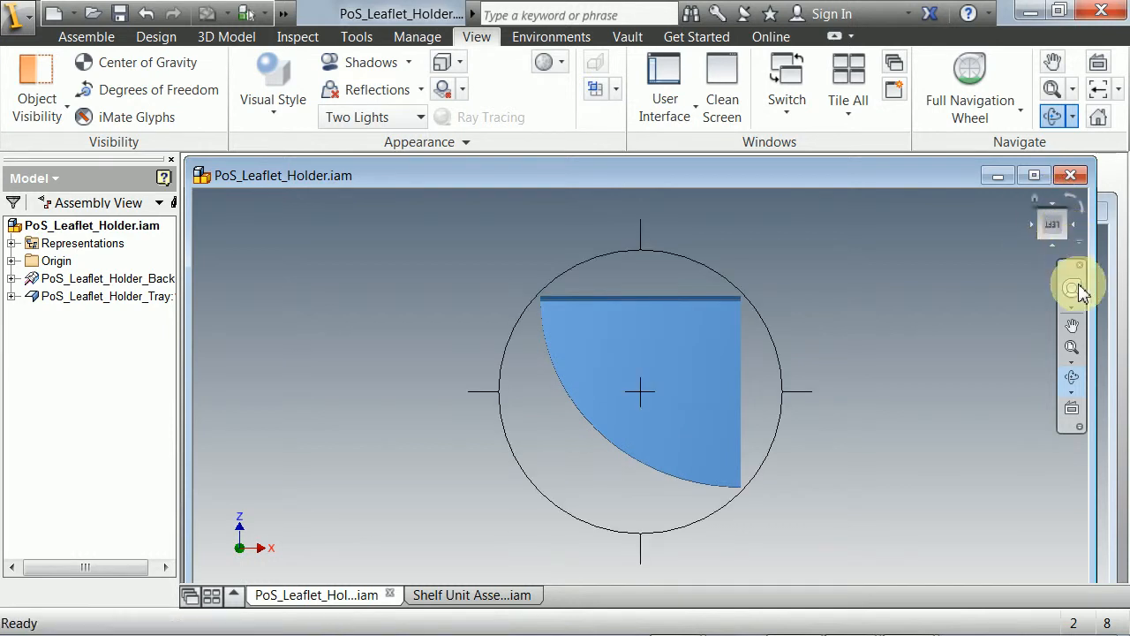
left_click(1082, 246)
mouse_move(966, 422)
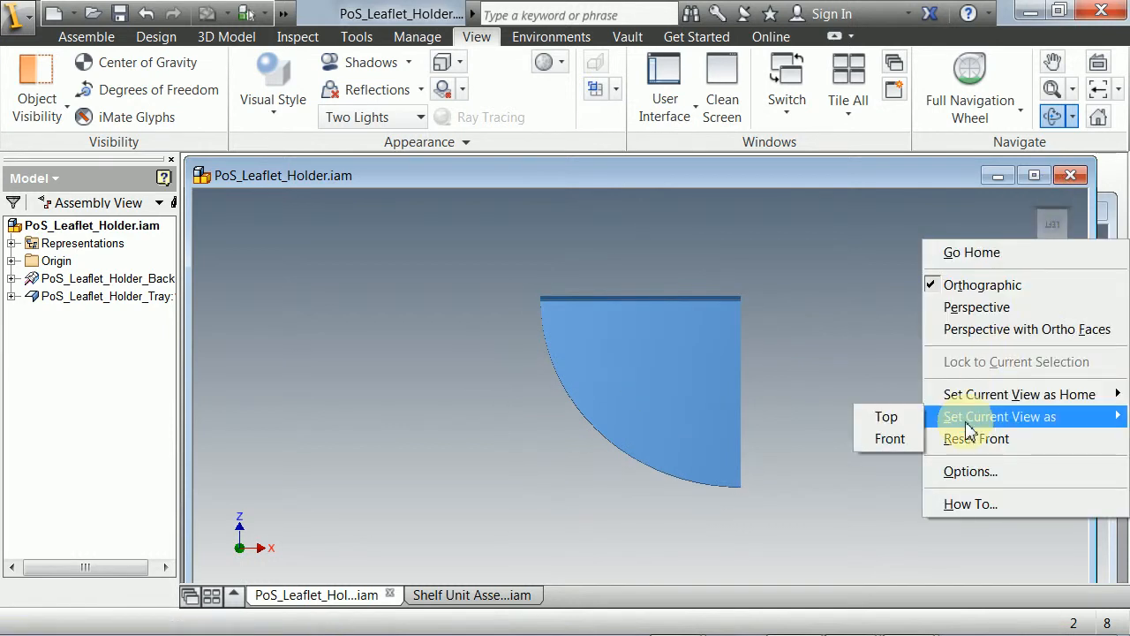
left_click(887, 438)
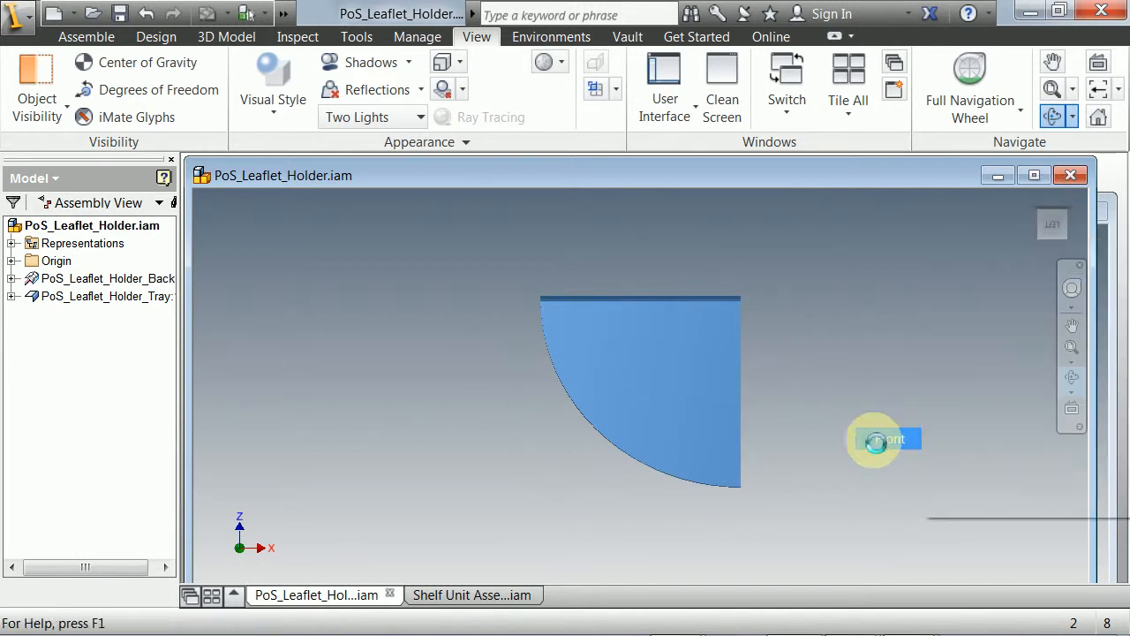
Step: Redefine the leaflet holder's side view, with its base level and the tray ahead of the leaning back, as the front view
left_click(1037, 201)
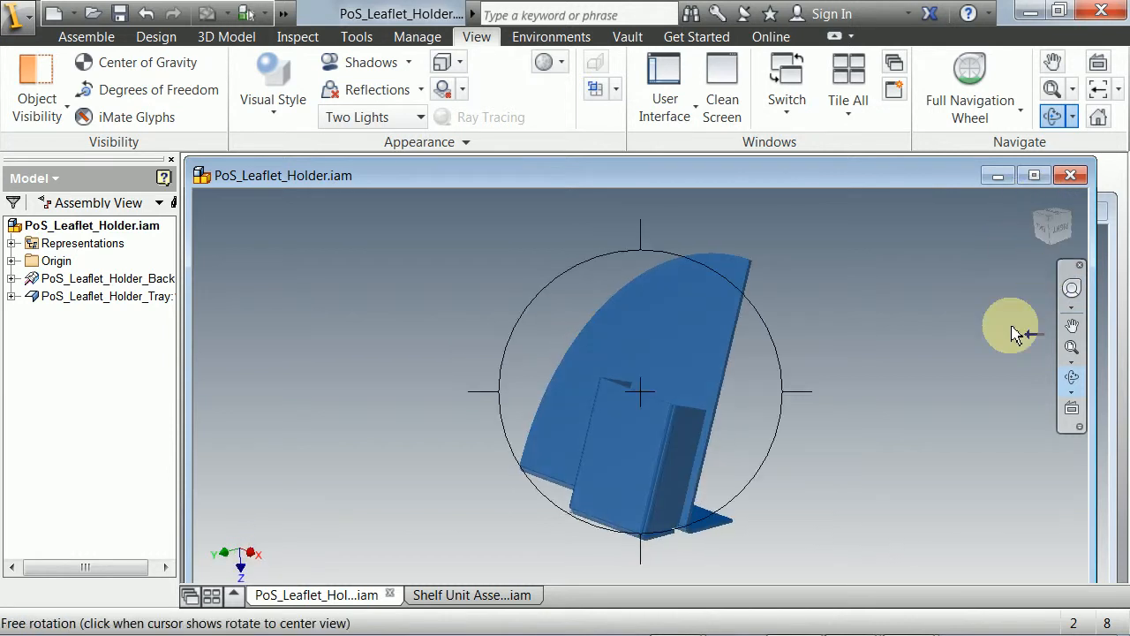
scroll(789, 441, "up", 5)
scroll(789, 442, "down", 4)
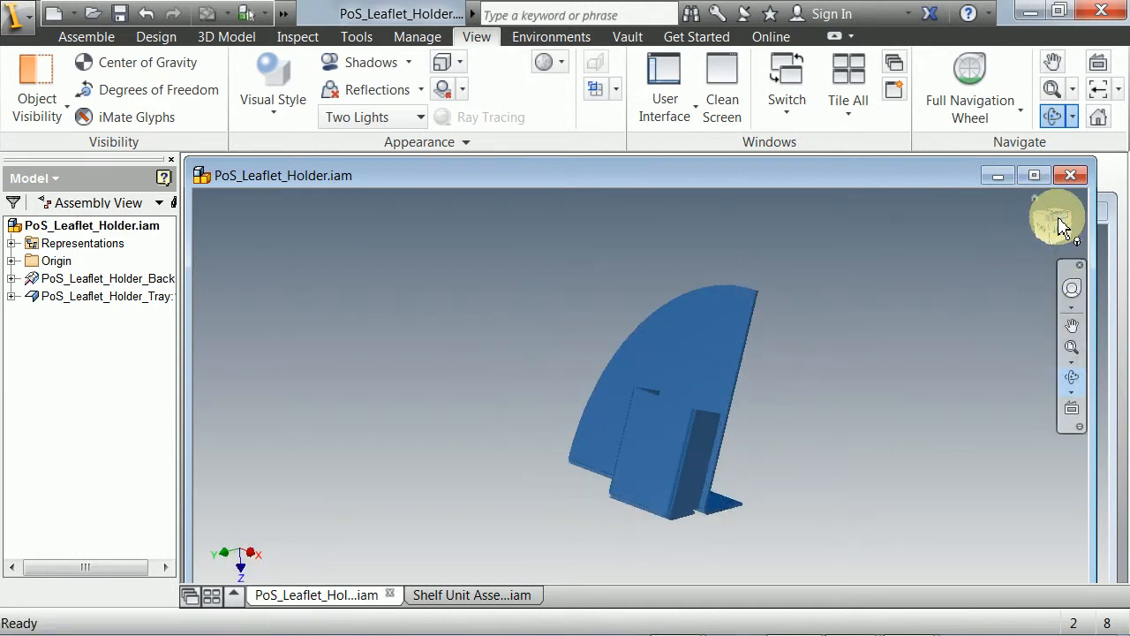
key("F4")
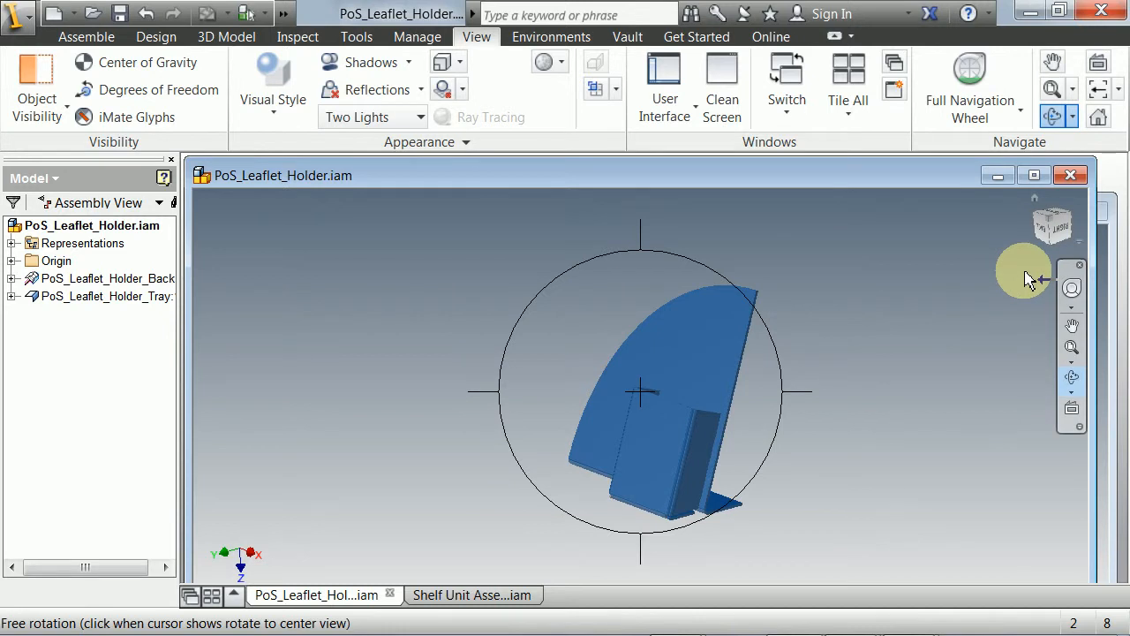
left_click(1064, 237)
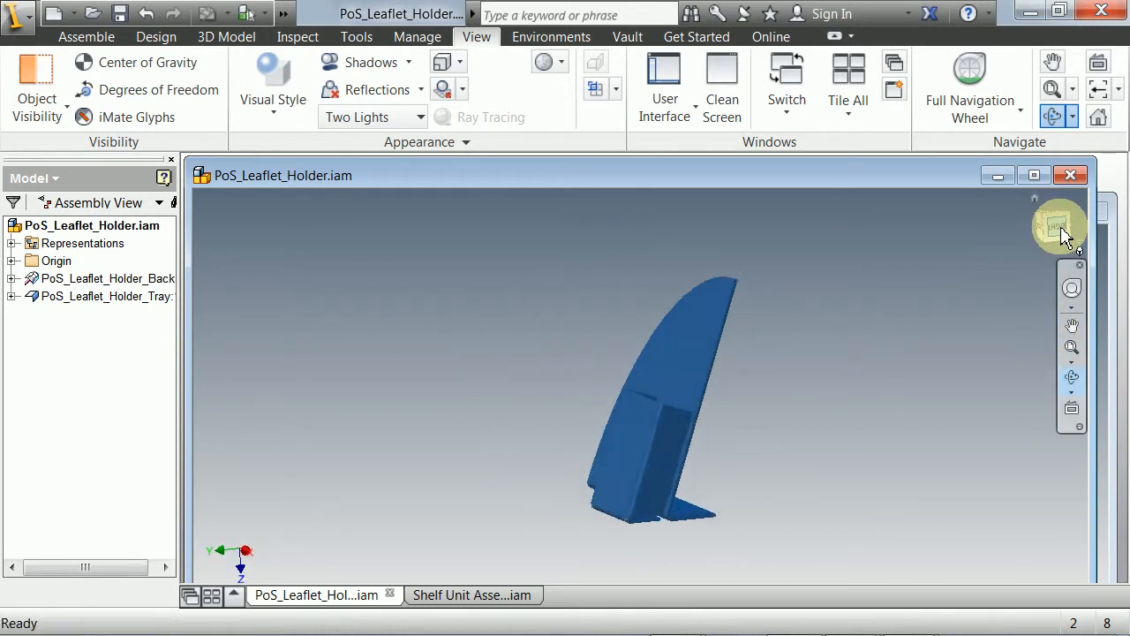
right_click(1085, 248)
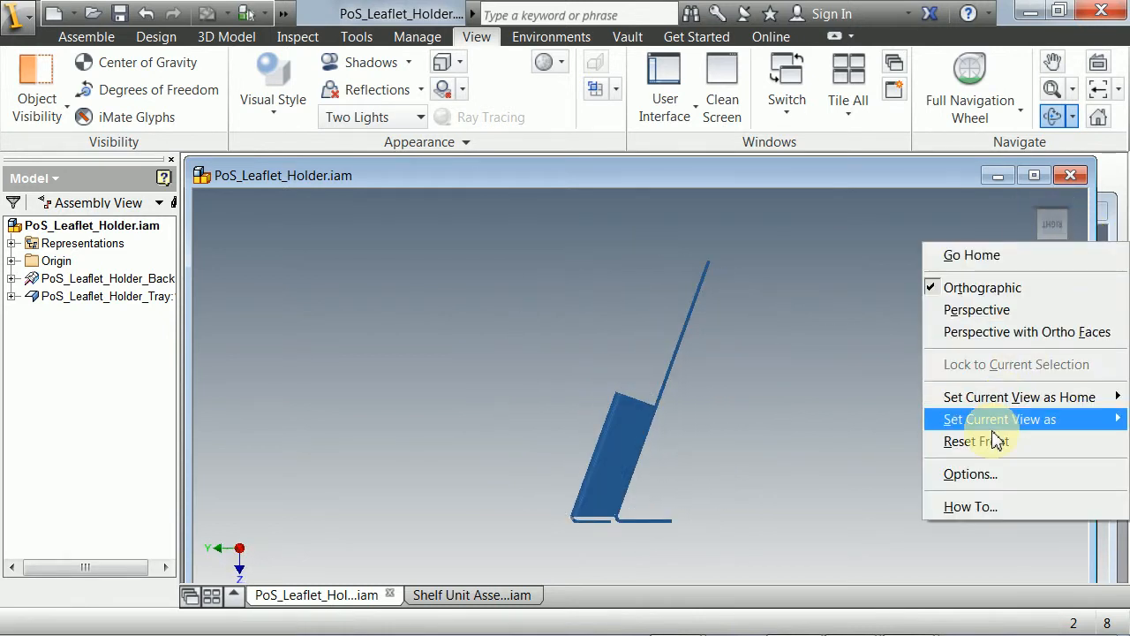
mouse_move(980, 406)
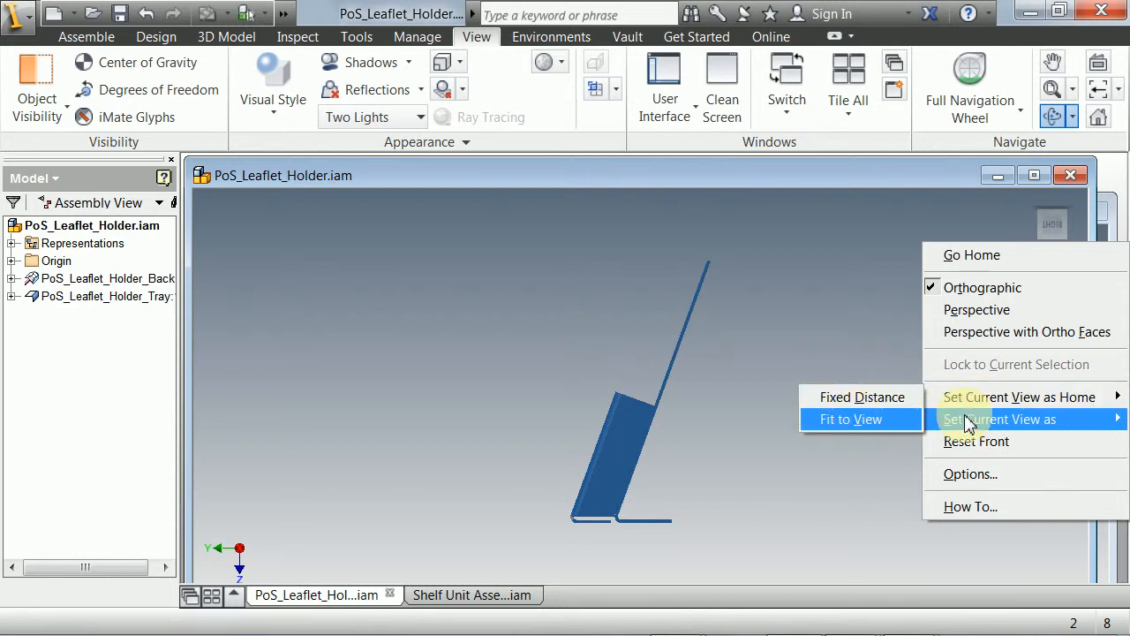
mouse_move(967, 425)
left_click(884, 441)
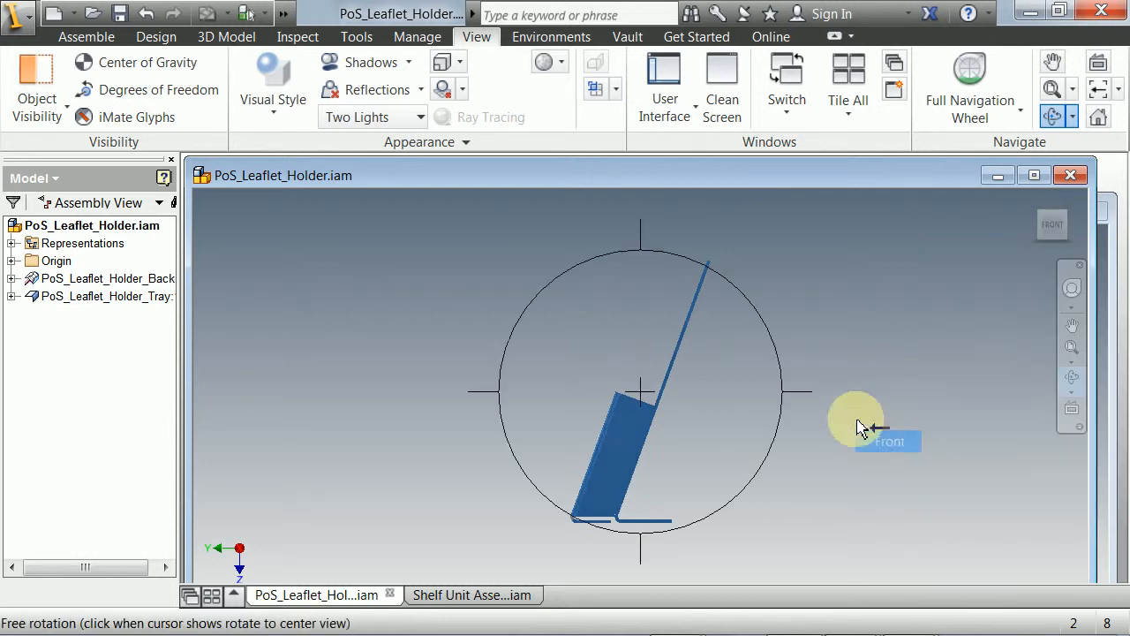
Step: Frame the leaflet holder in an upright three-quarter view showing the tray, the back and the ground shadow beneath it
left_click(1038, 206)
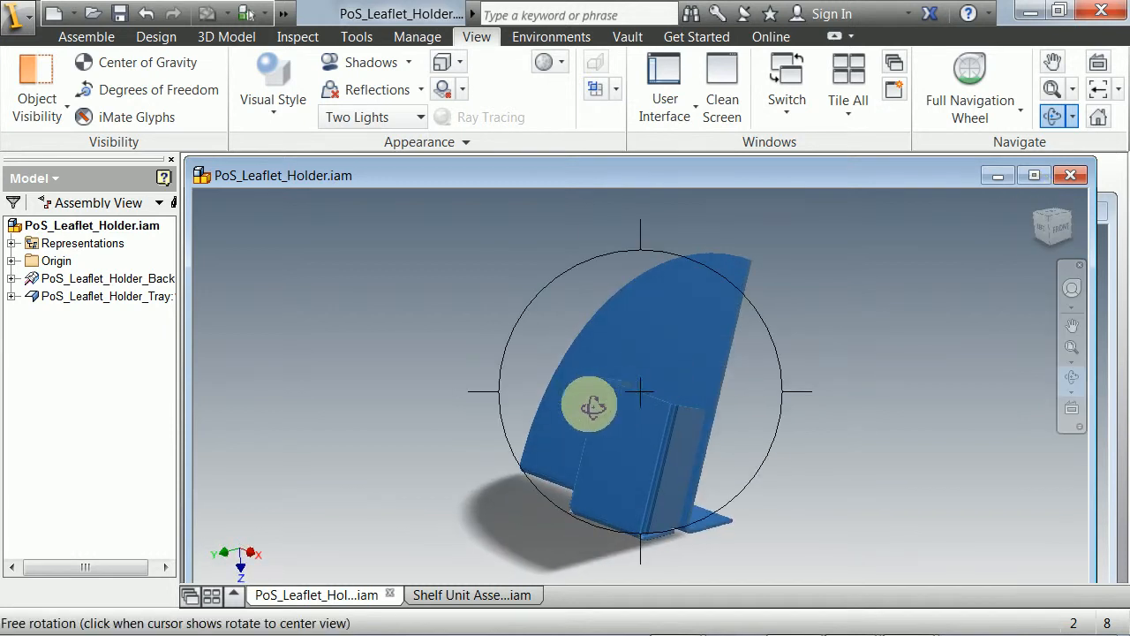
left_click_drag(592, 406, 621, 373)
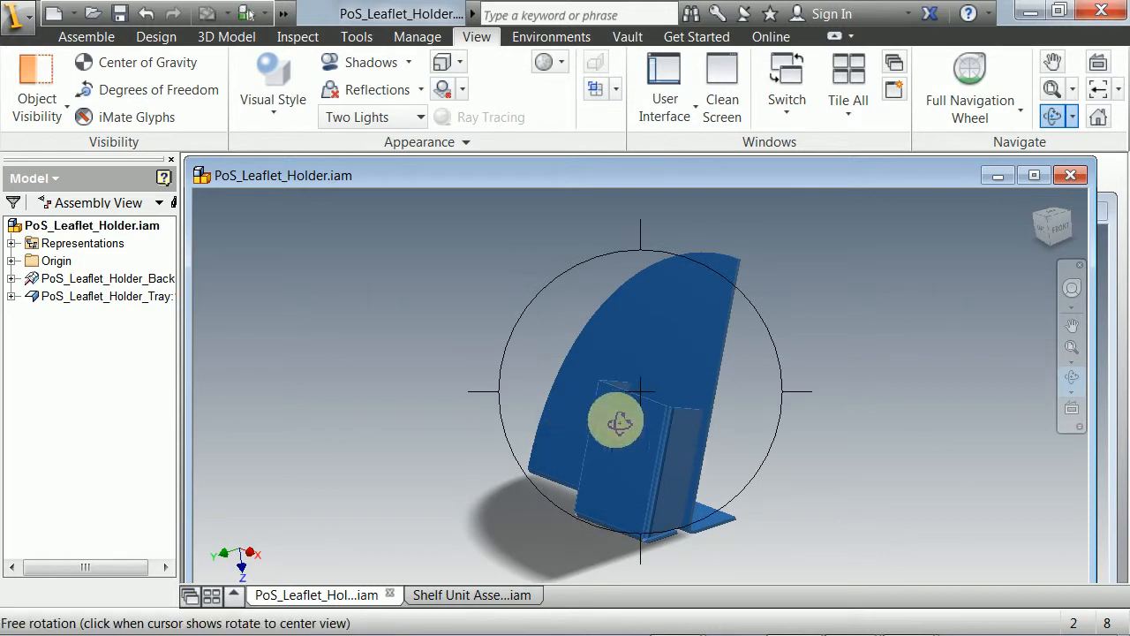
left_click_drag(618, 424, 637, 465)
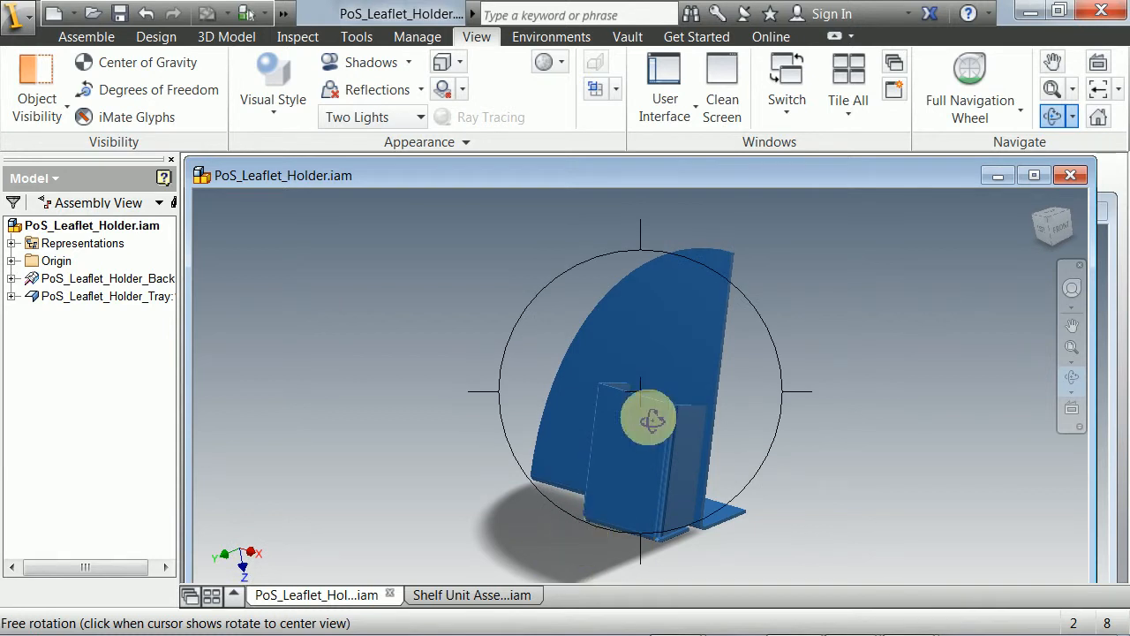
key("Escape")
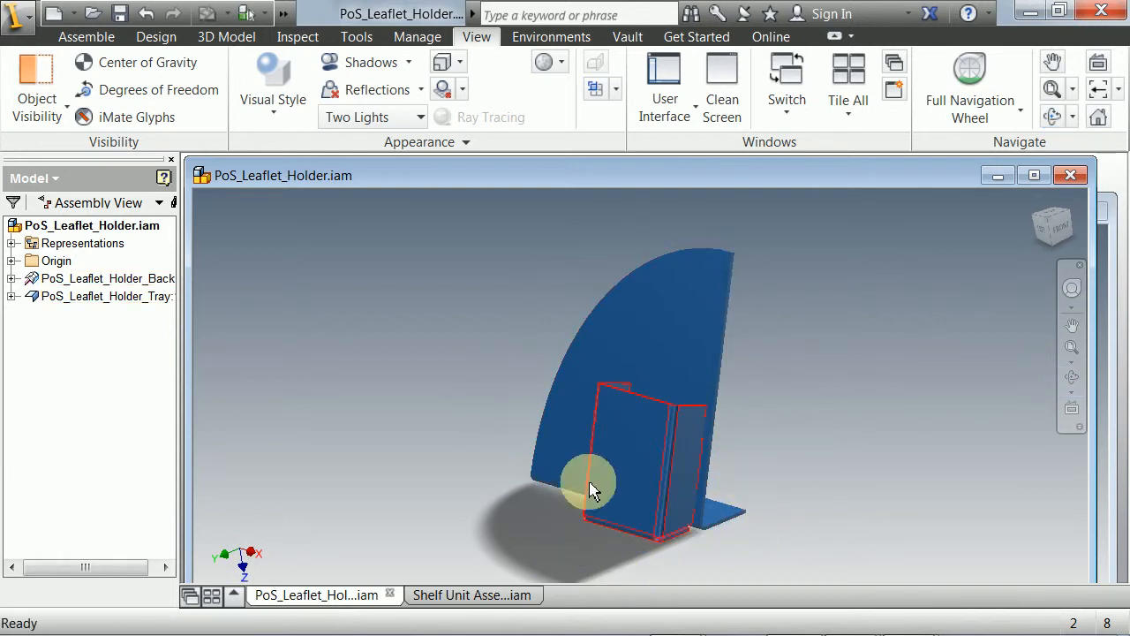
scroll(652, 491, "up", 4)
scroll(654, 490, "down", 5)
middle_click_drag(654, 497, 656, 454)
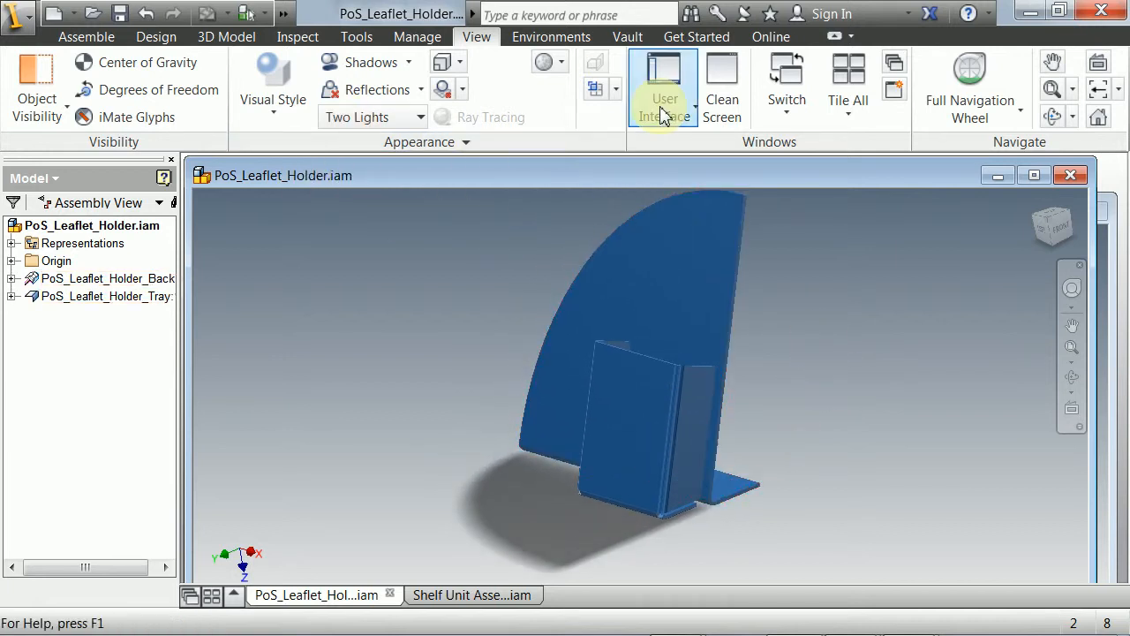
Step: Start Inventor Studio for the leaflet holder and set the render image size to 800 x 600 with the current view
left_click(546, 37)
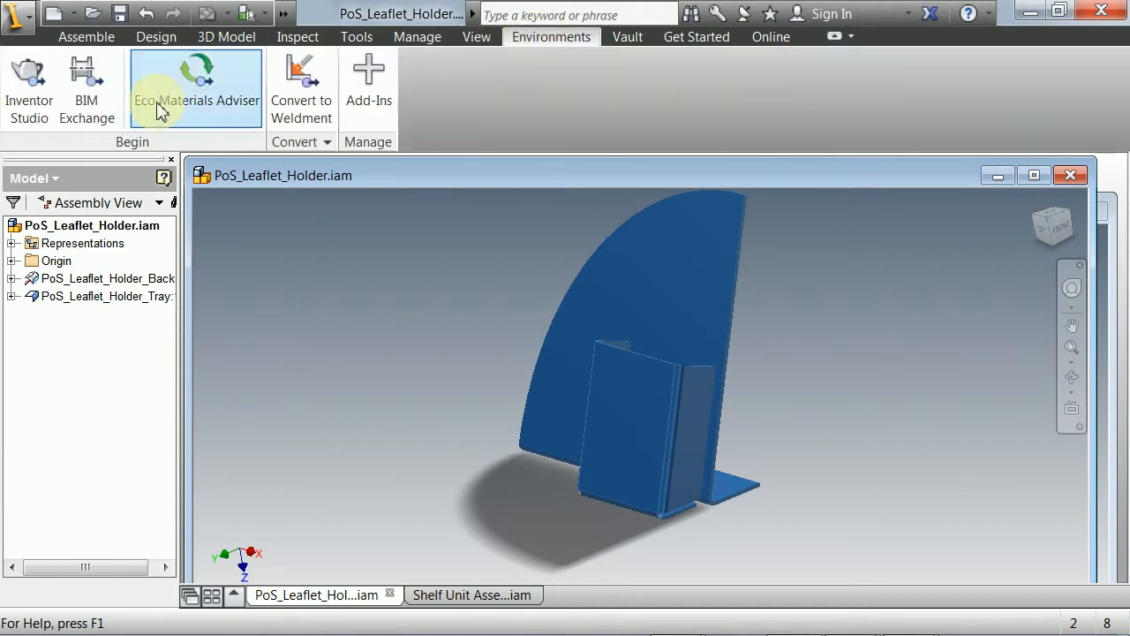
left_click(33, 106)
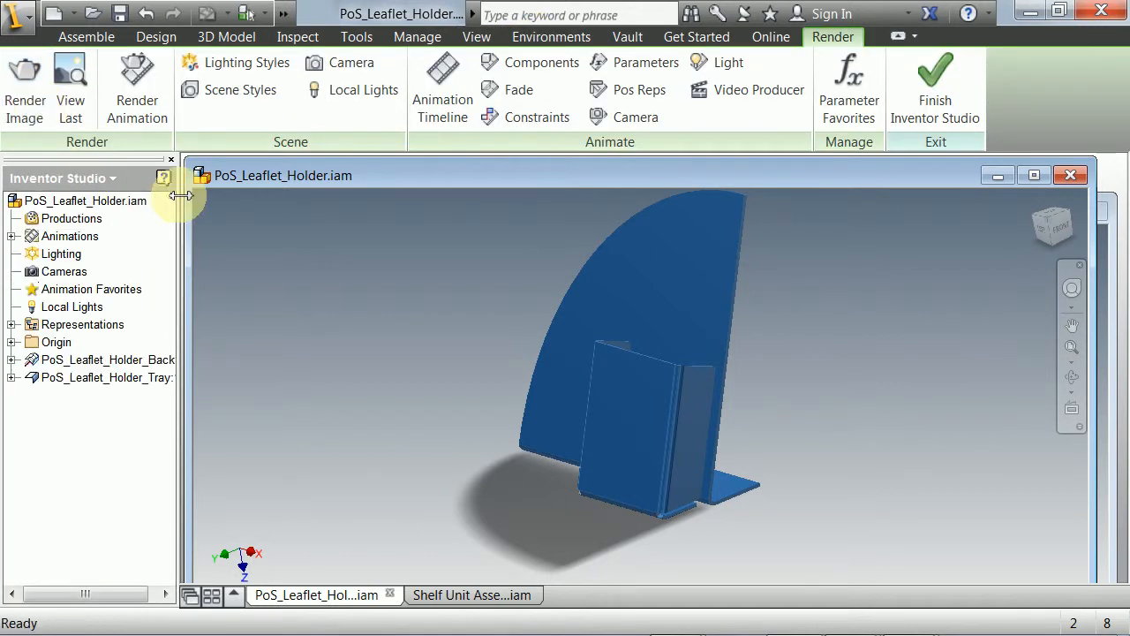
left_click(31, 110)
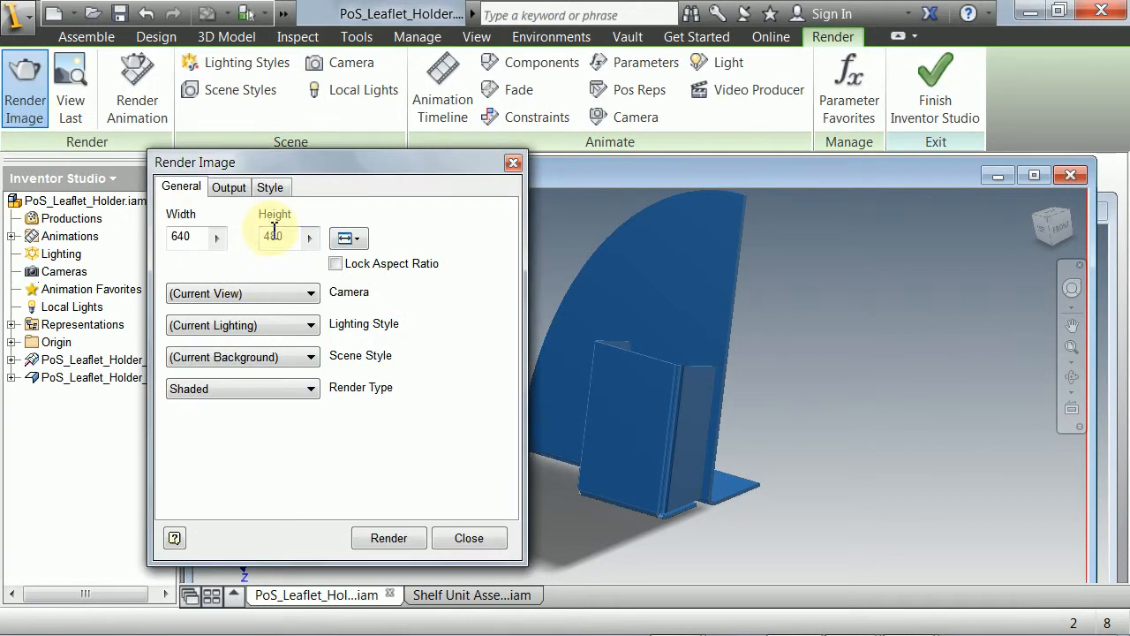
left_click(349, 239)
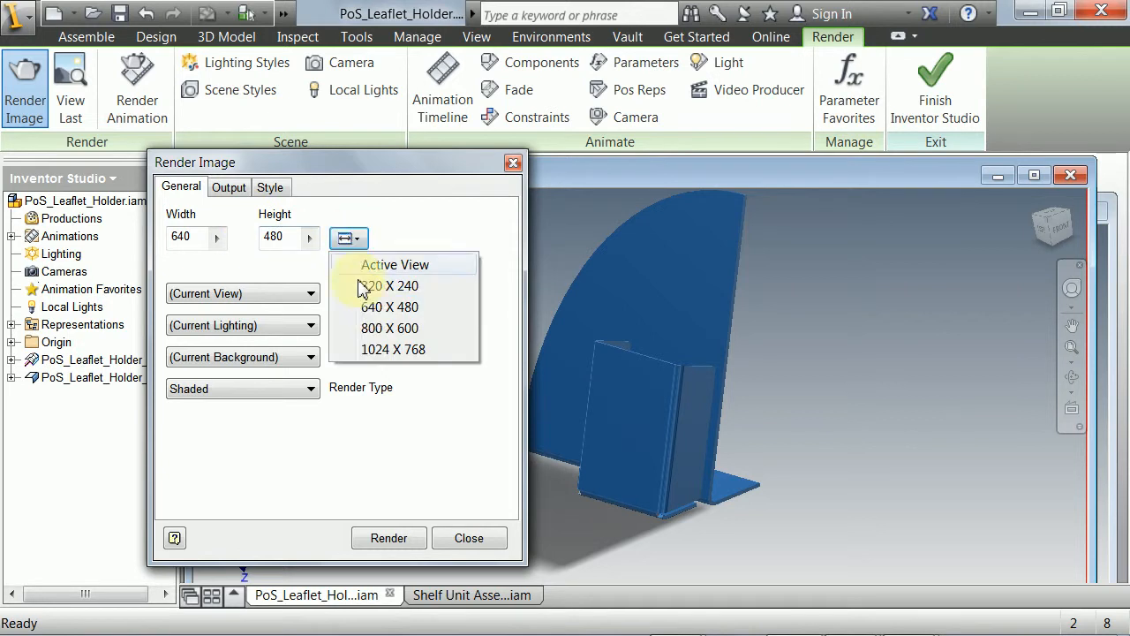
left_click(358, 328)
left_click(279, 303)
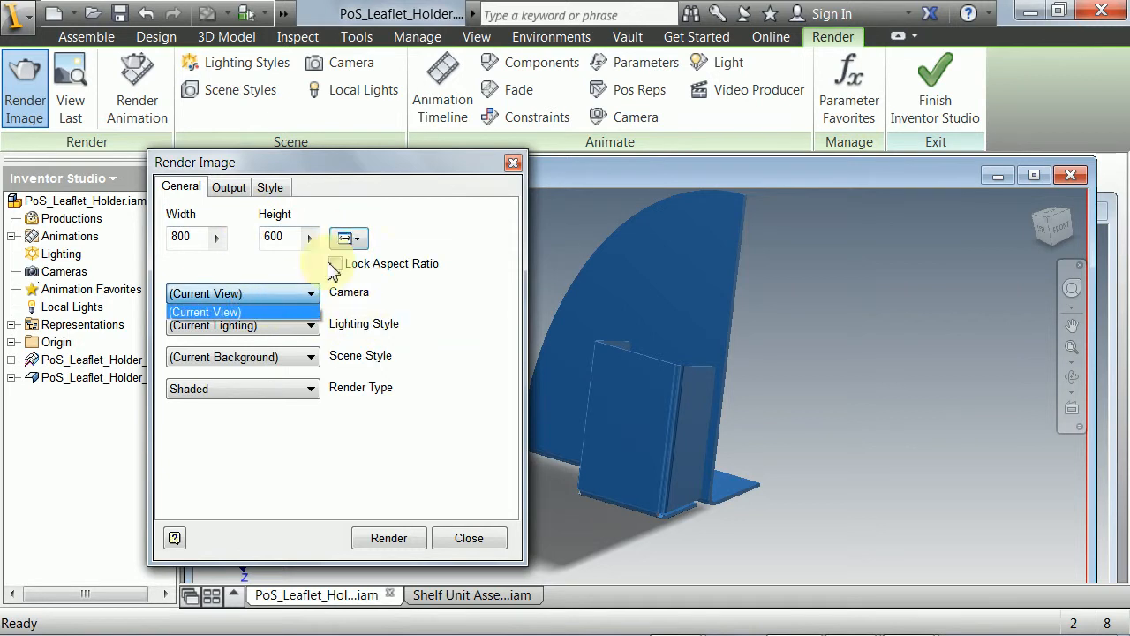
Step: Frame the whole leaflet holder with its shadow and some surrounding space, and create a camera from this view
left_click(512, 164)
scroll(585, 346, "up", 2)
middle_click_drag(584, 347, 664, 359)
scroll(664, 360, "down", 3)
scroll(665, 359, "up", 3)
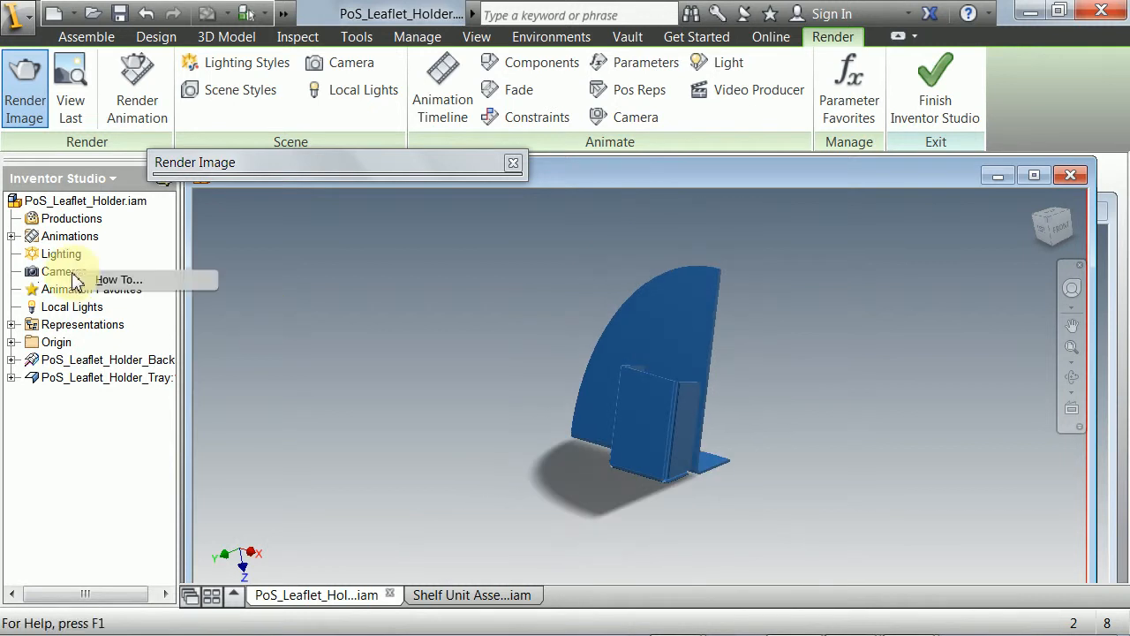
left_click(511, 164)
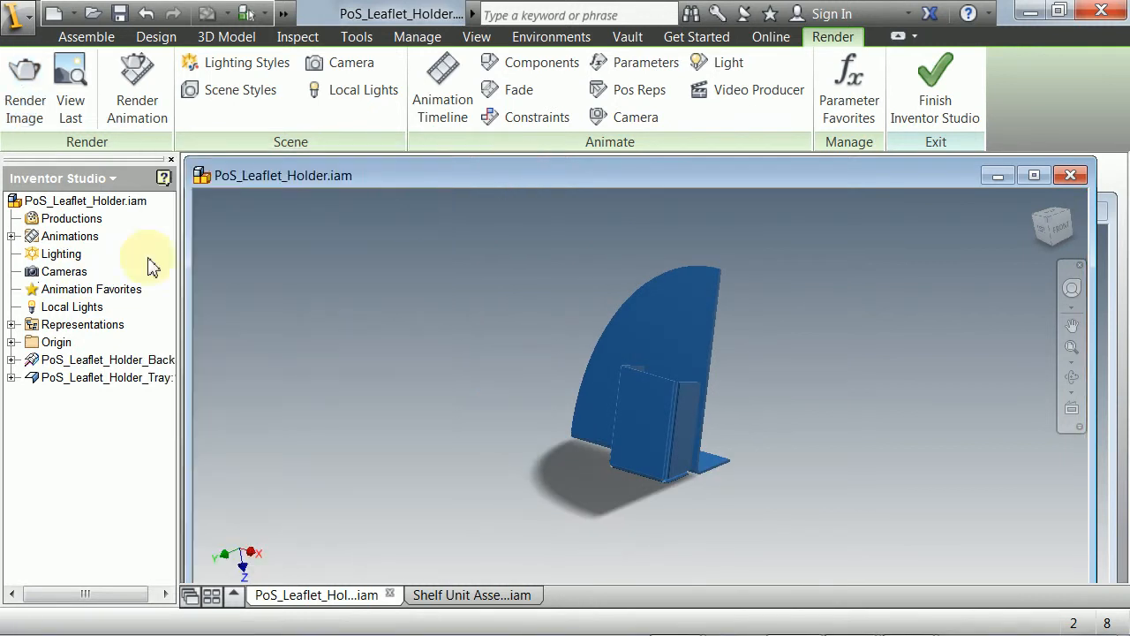
right_click(62, 274)
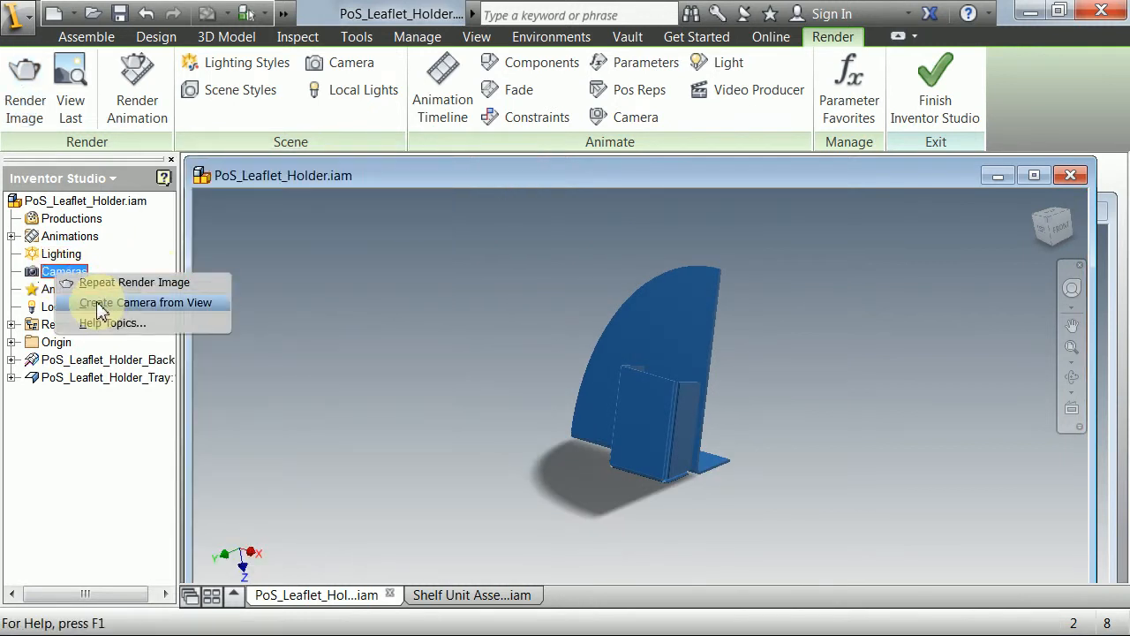
left_click(99, 304)
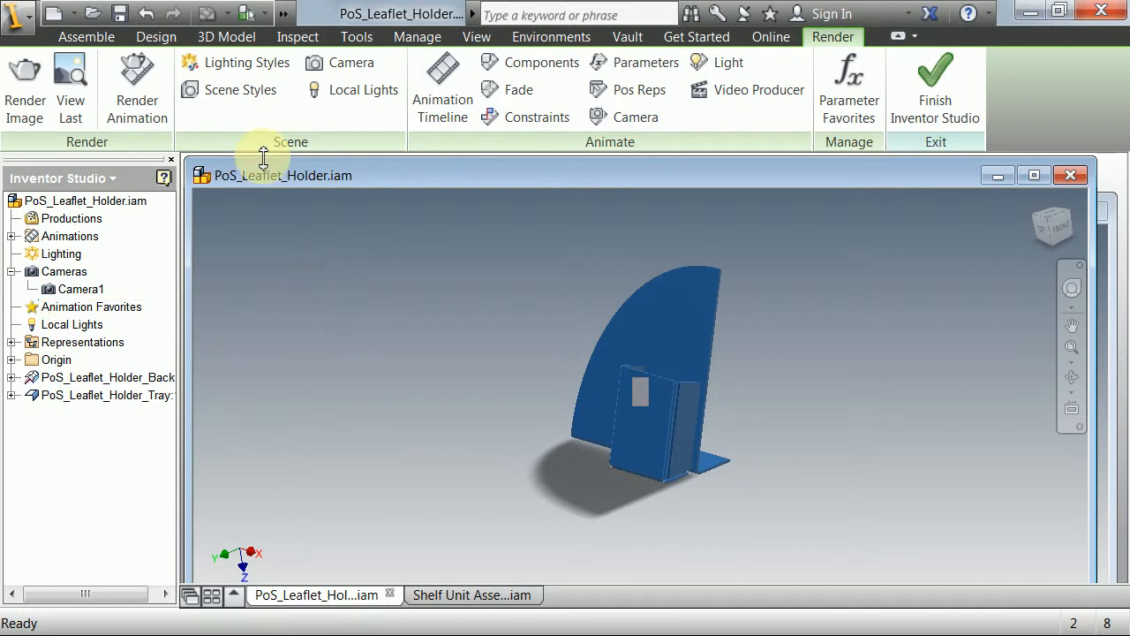
Step: Render the leaflet holder image from Camera1 with the Four Color lighting style, then close the render output
left_click(27, 102)
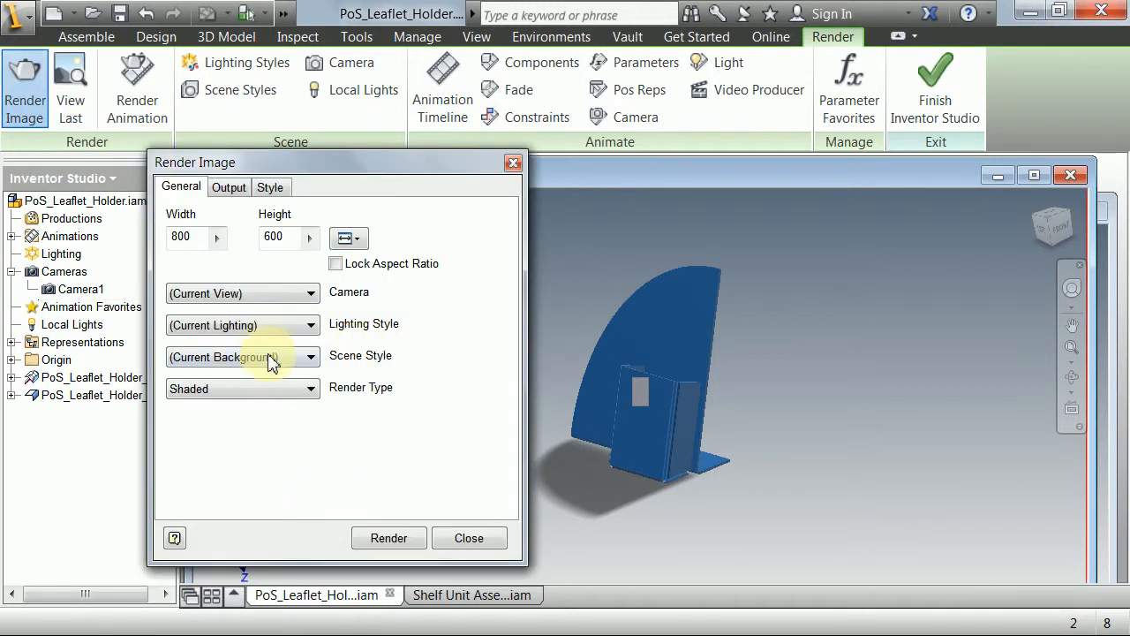
left_click(252, 294)
left_click(234, 324)
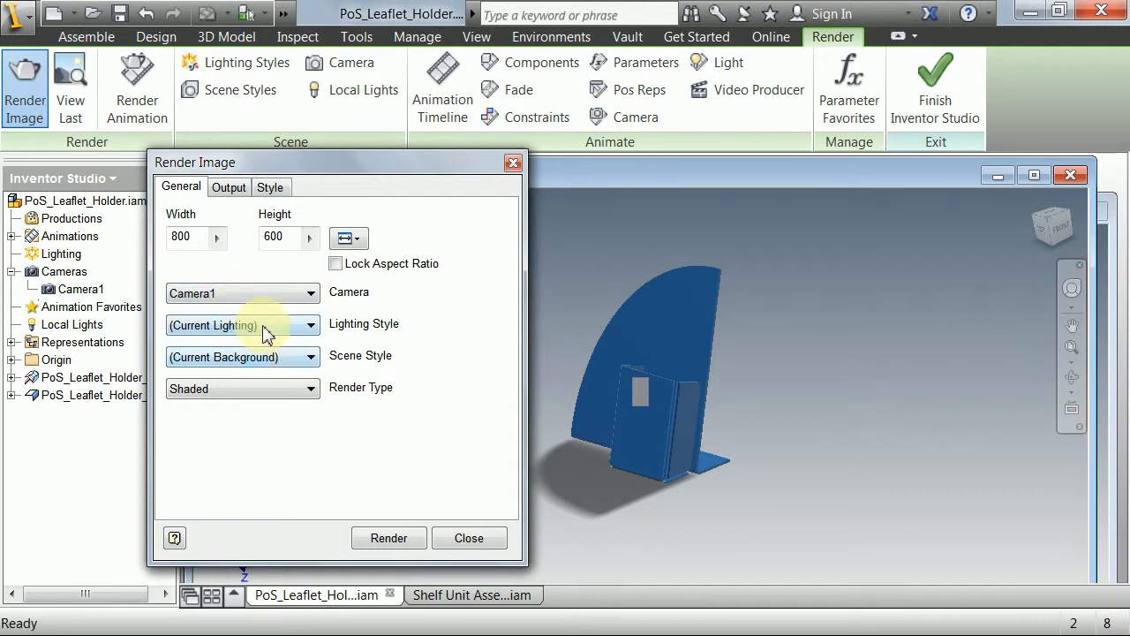
left_click(265, 329)
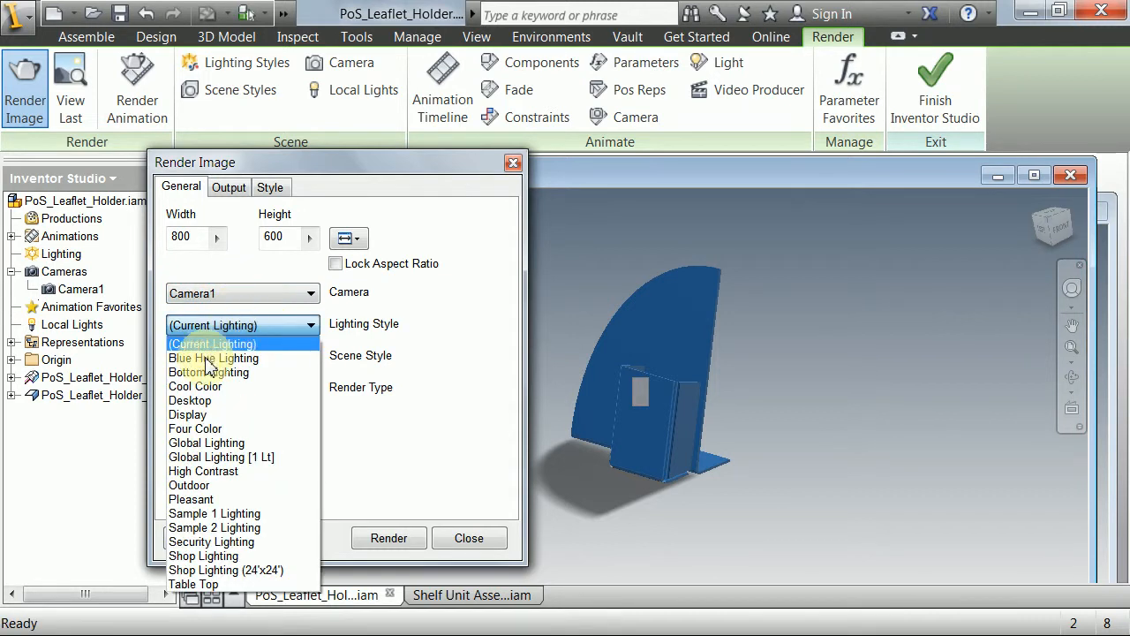
left_click(210, 430)
left_click(391, 539)
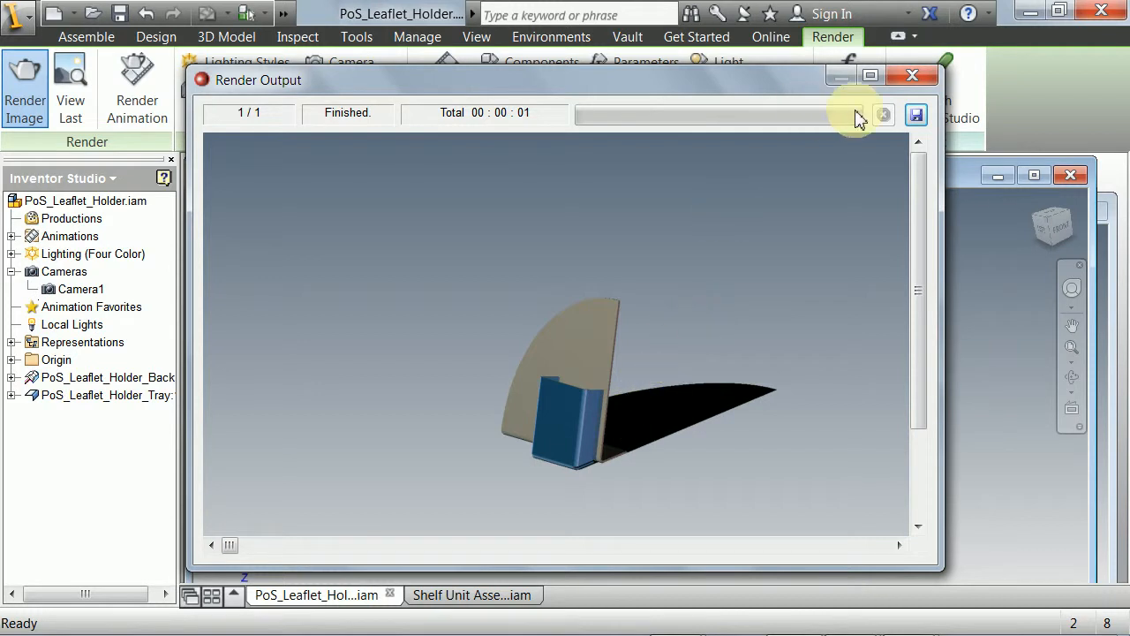
left_click(912, 76)
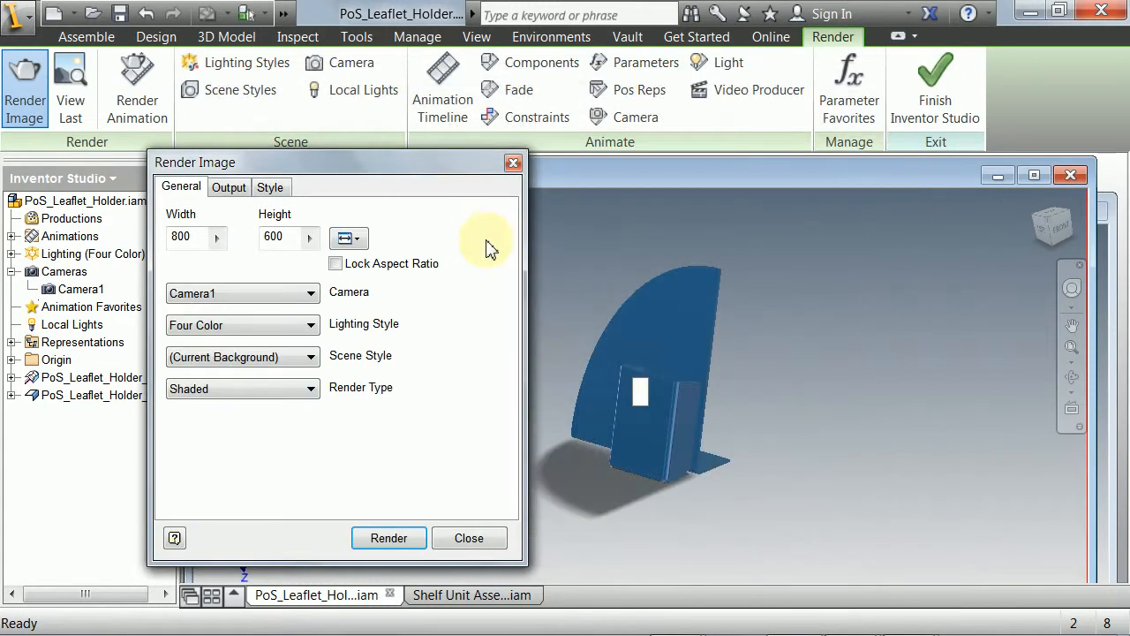
Step: Review the render image's output and style settings, then close the render setup
left_click(233, 189)
left_click(265, 190)
left_click(175, 191)
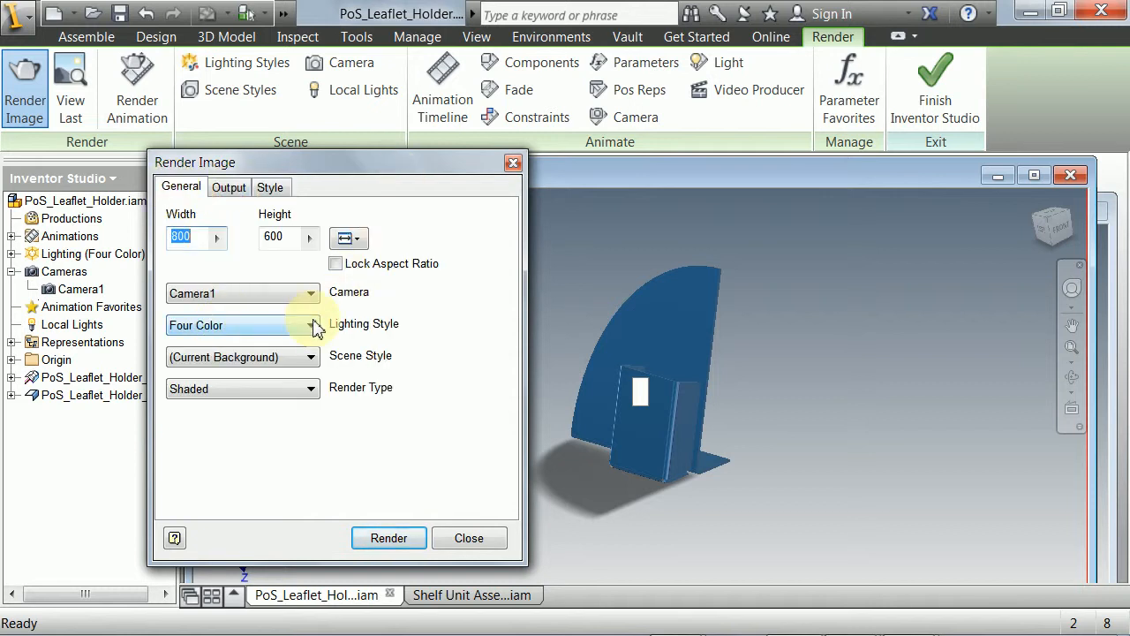
left_click(513, 163)
Step: Try the XY ground plane direction in the scene style's environment settings and discard the change to the style
left_click(228, 92)
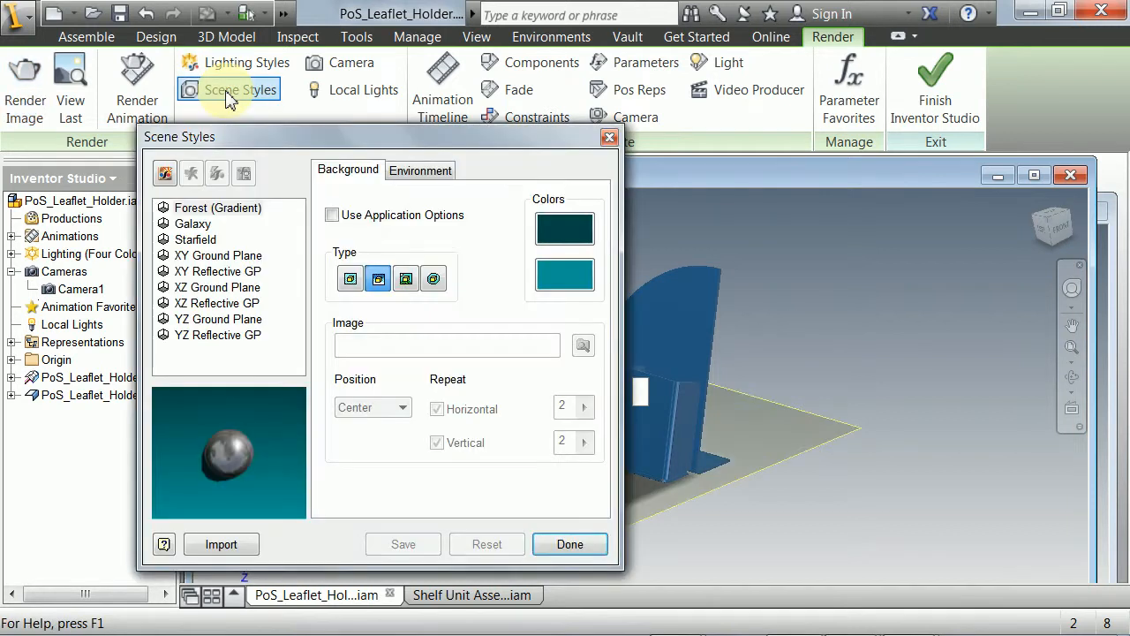
left_click(401, 172)
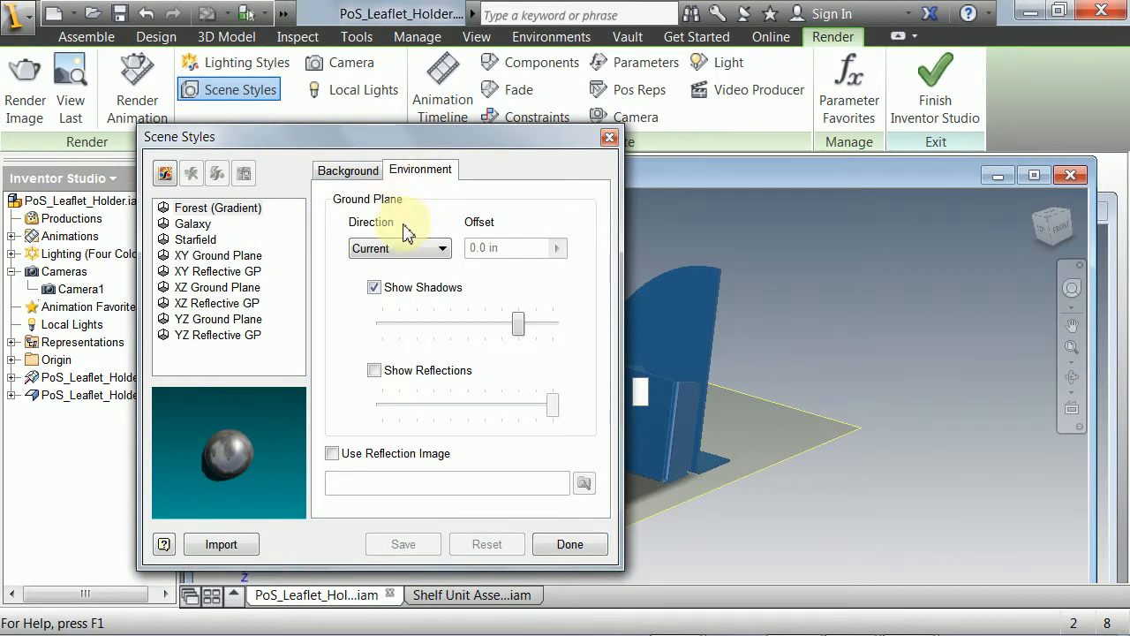
left_click(402, 252)
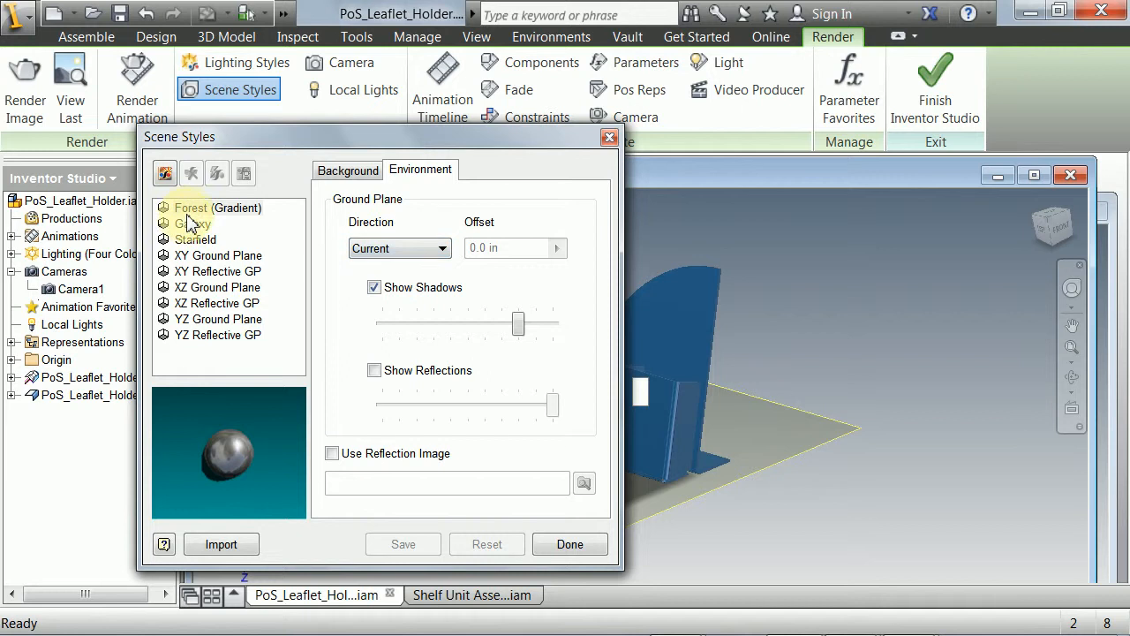
left_click(406, 251)
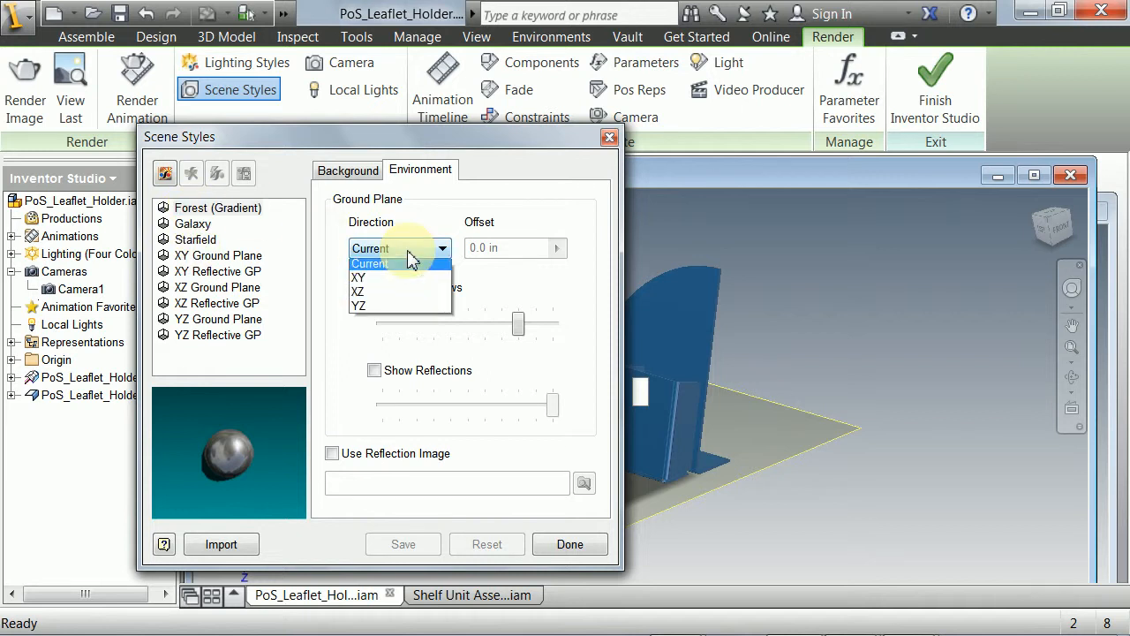
left_click(293, 144)
left_click_drag(258, 146, 433, 165)
left_click(571, 266)
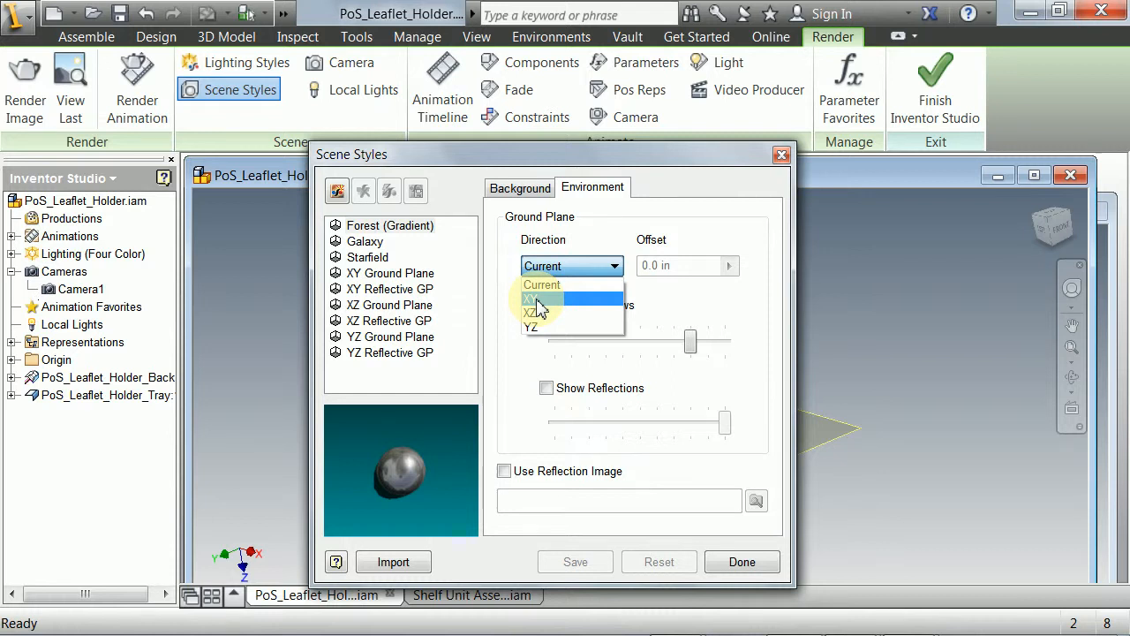
left_click(538, 300)
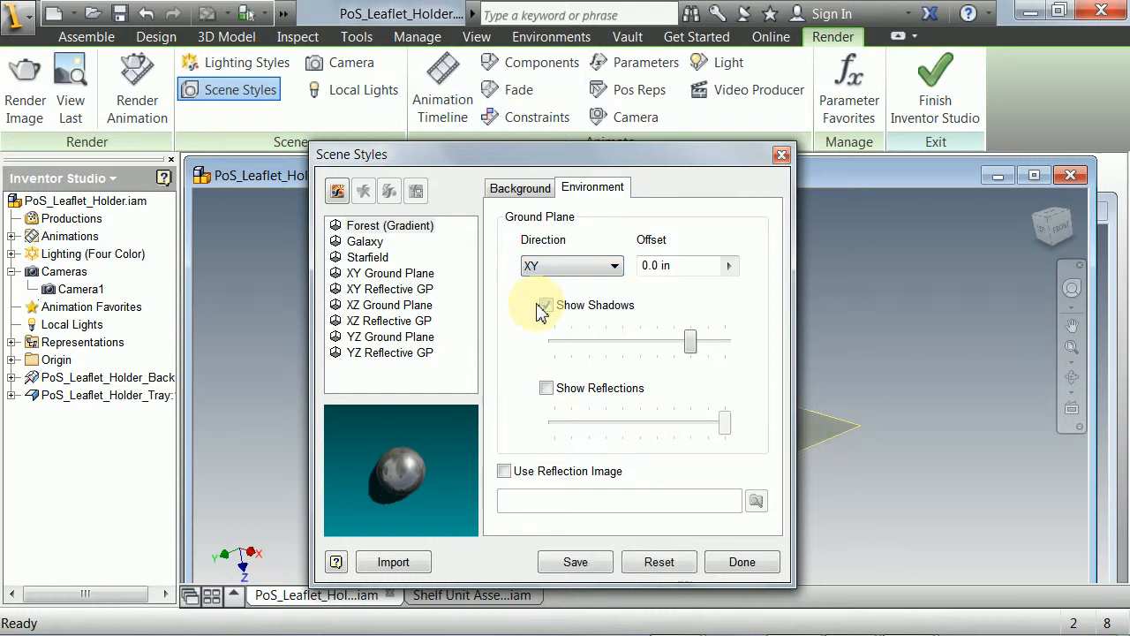
left_click(729, 564)
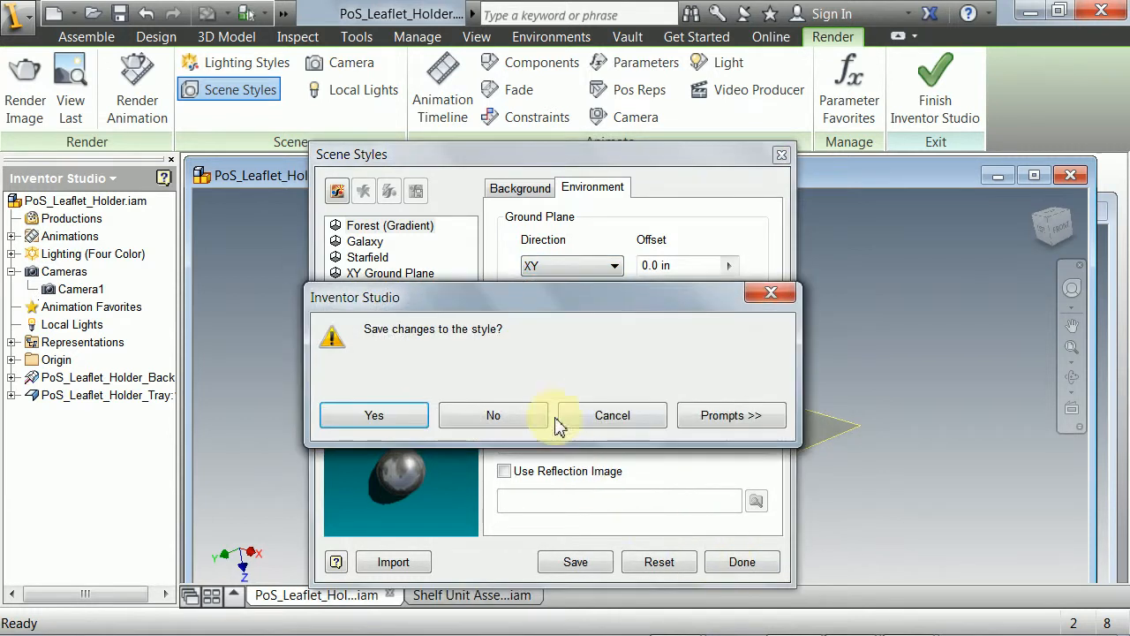
left_click(502, 421)
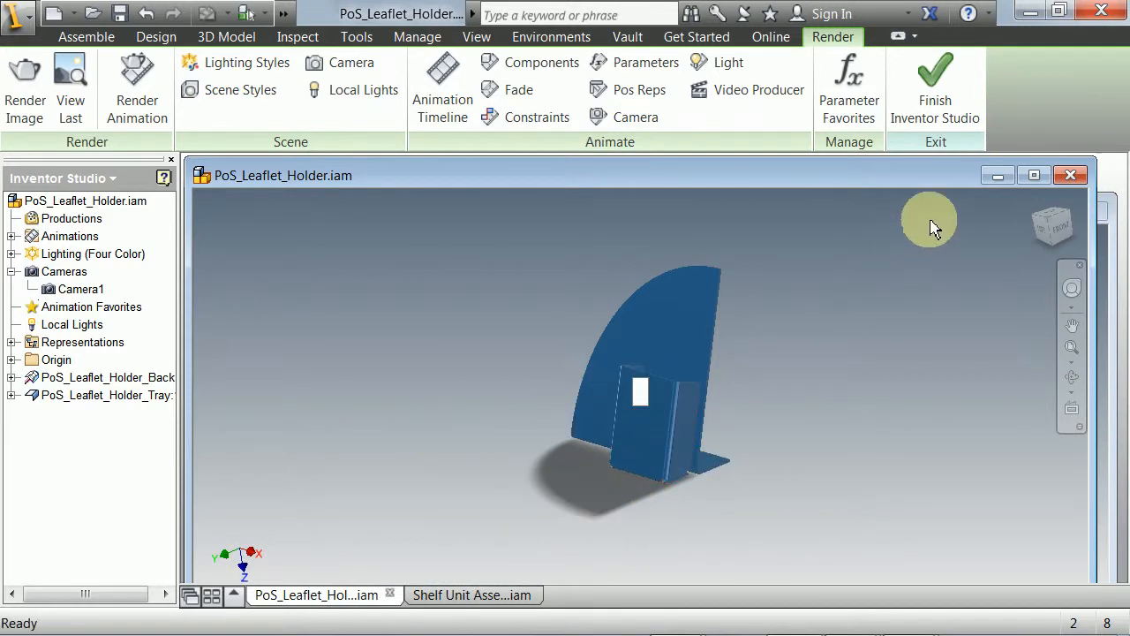
Step: Minimise the leaflet holder assembly and open a saved shelf unit render image from the E:\Inventor folder
left_click(999, 176)
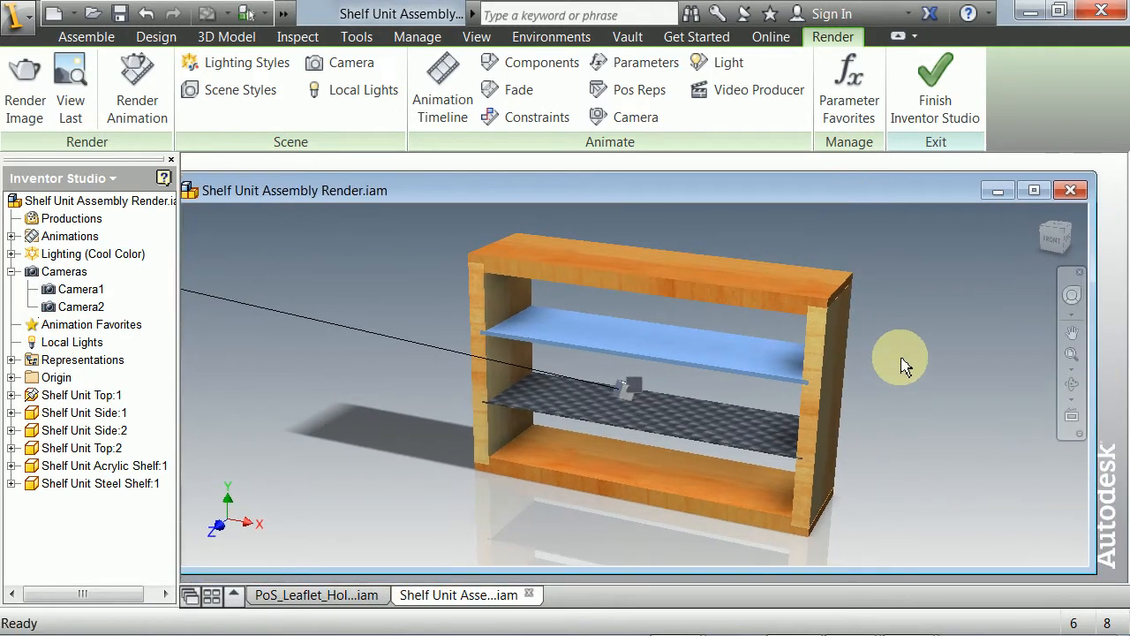
mouse_move(590, 629)
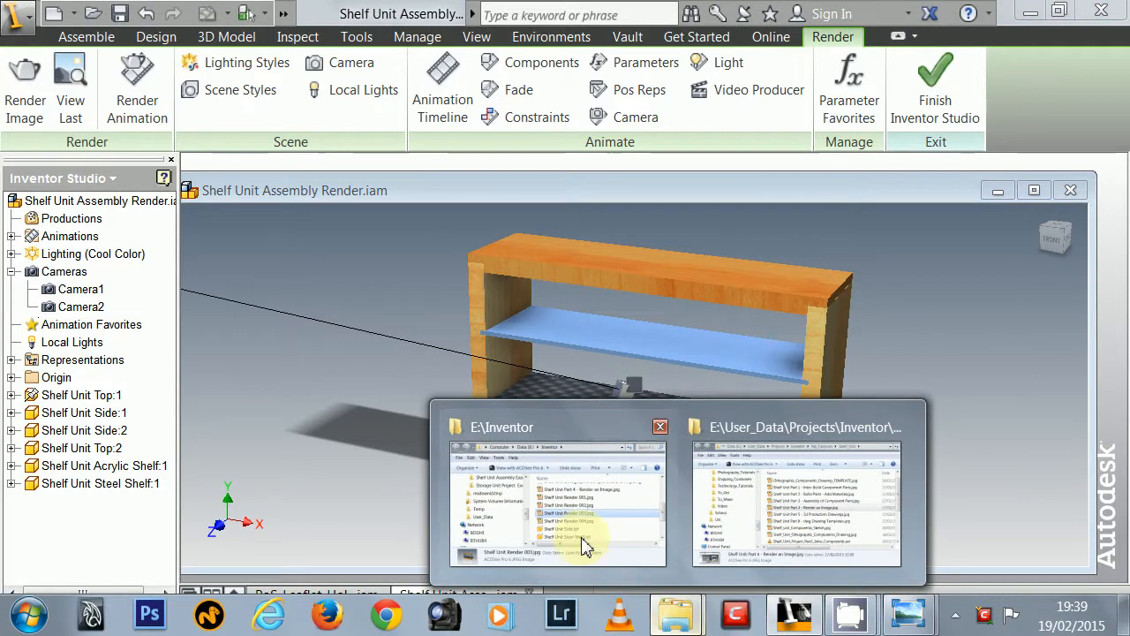
left_click(586, 543)
double_click(521, 393)
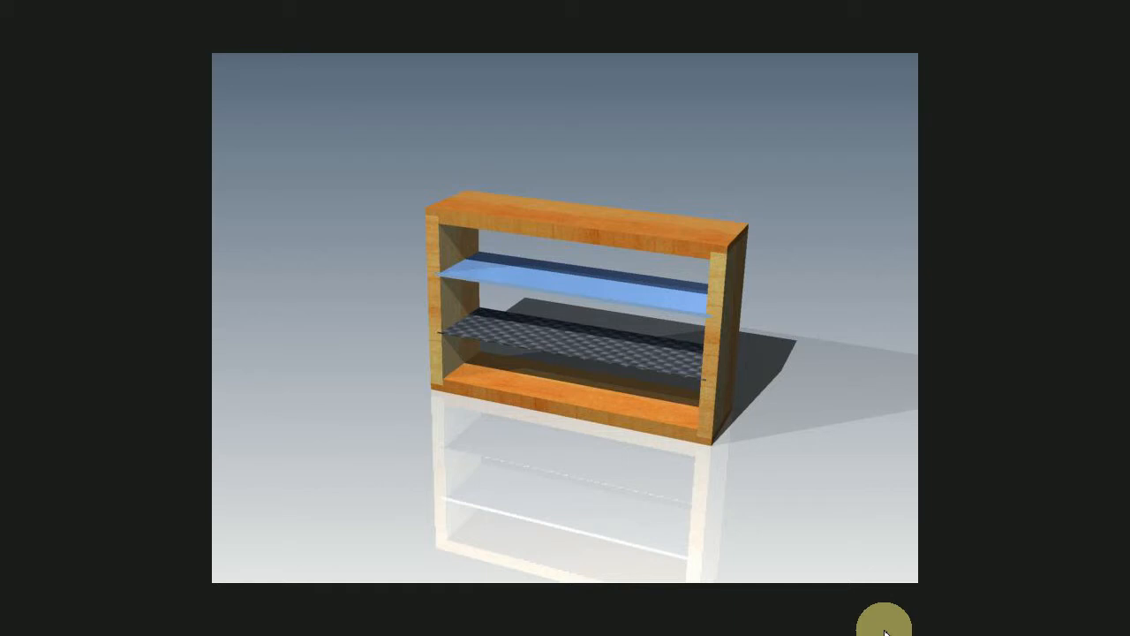
Step: Switch from the full-screen shelf unit render to another open window
key("alt+Tab")
key("alt+Tab")
key("alt+Tab")
key("alt+Tab")
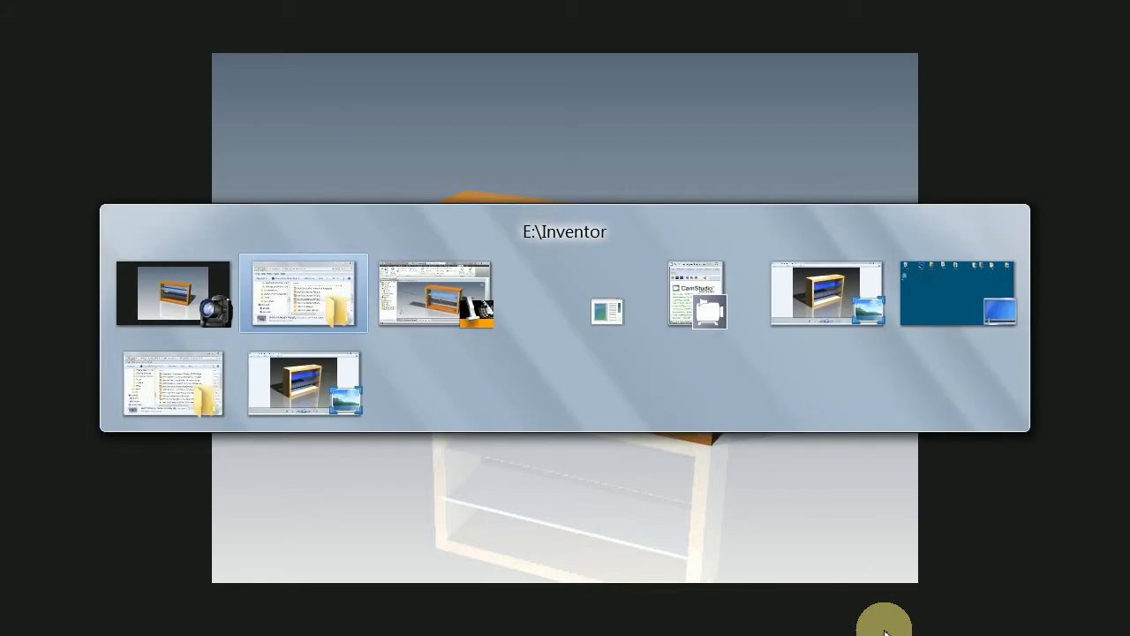